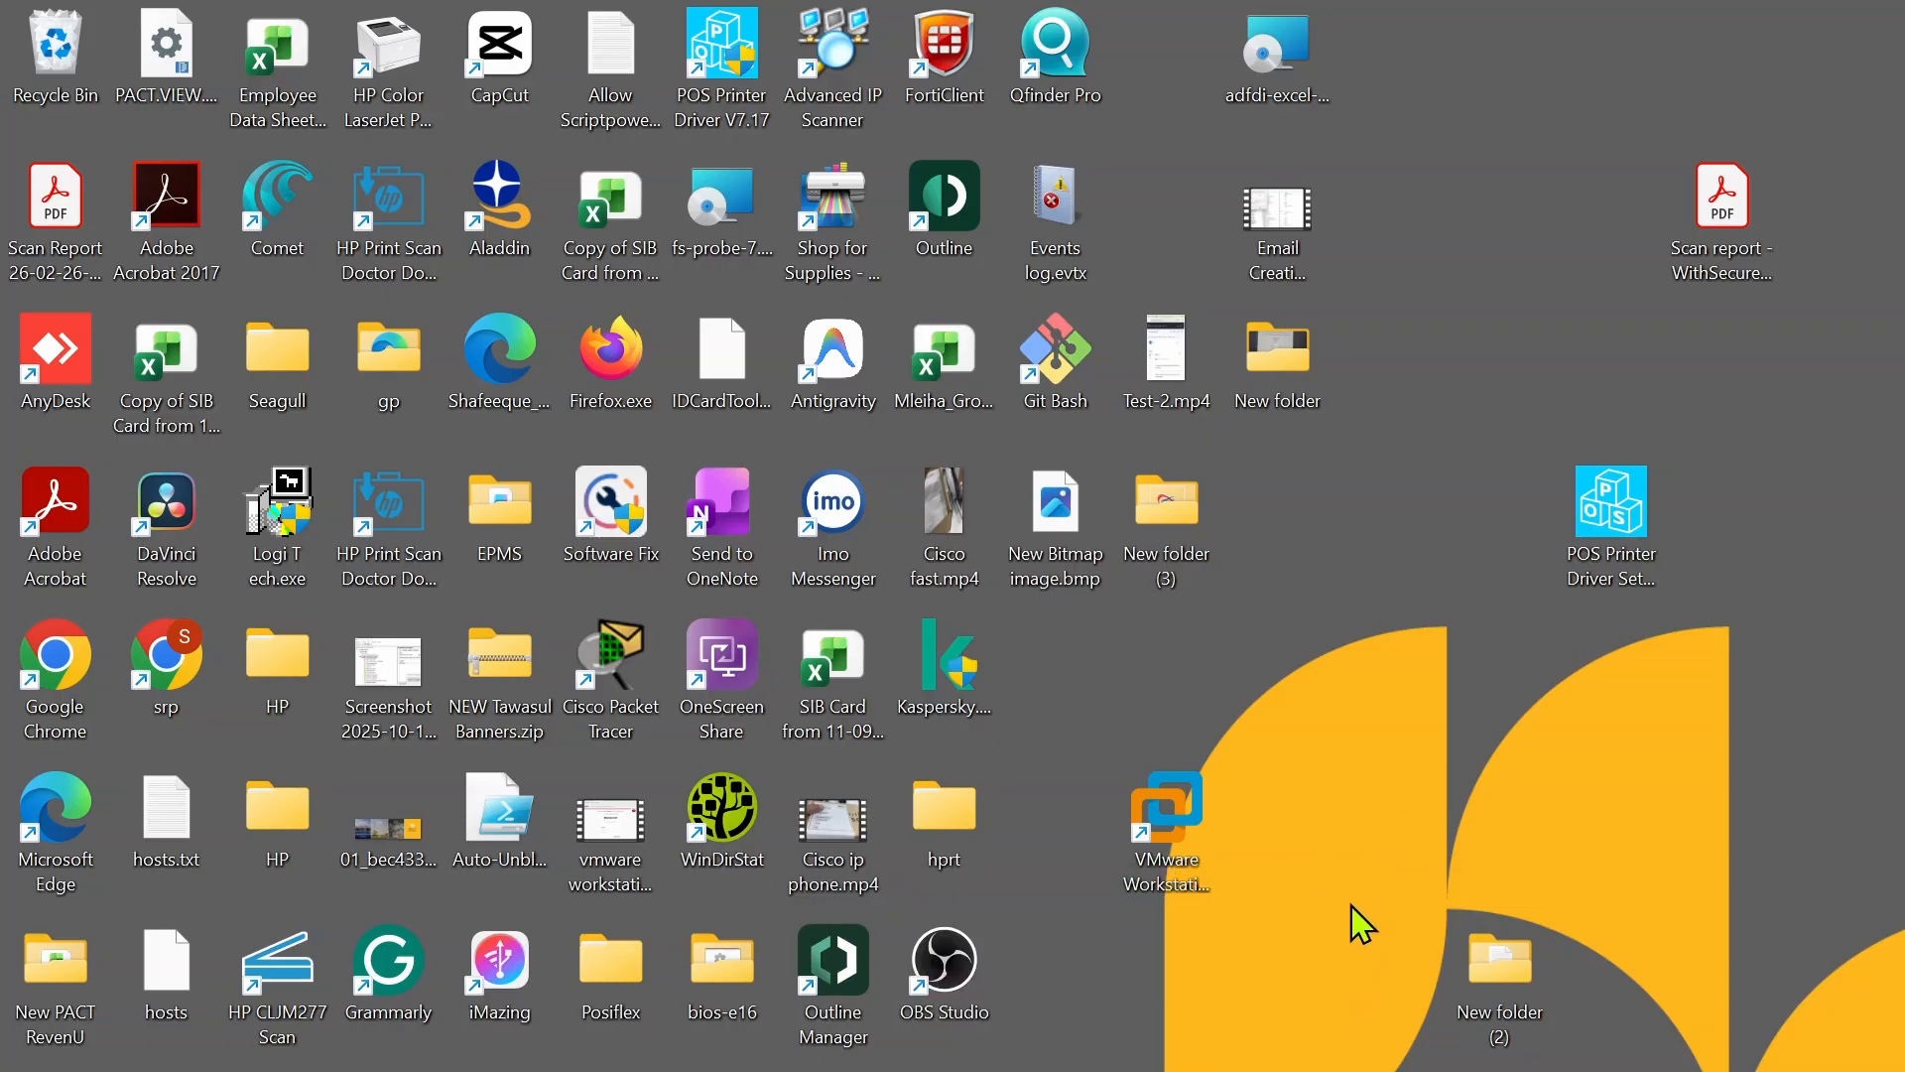
- In Chrome, search Google for 'windows 11 download' to reach Microsoft's Download Windows 11 page
{"action": "left_click", "coordinate": [1249, 1070]}
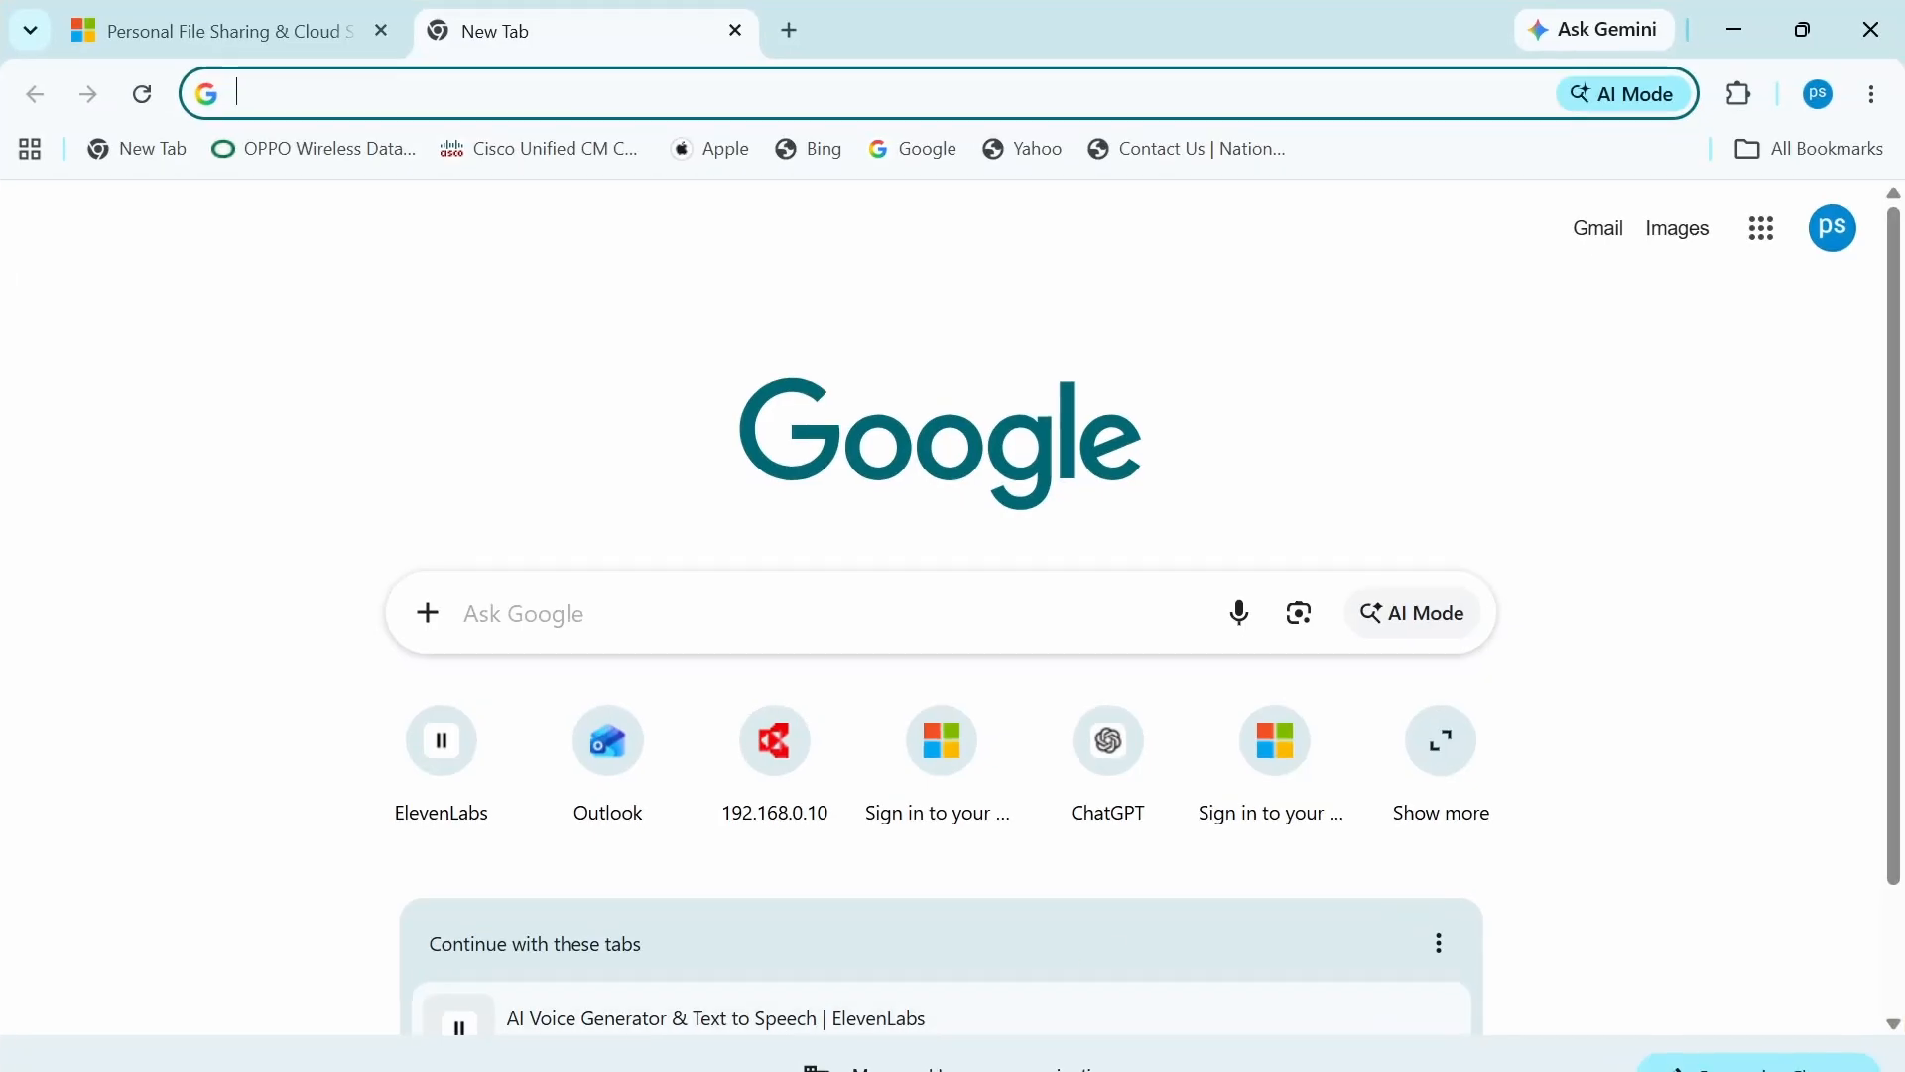
{"action": "left_click", "coordinate": [524, 642]}
{"action": "type", "text": "windows 11"}
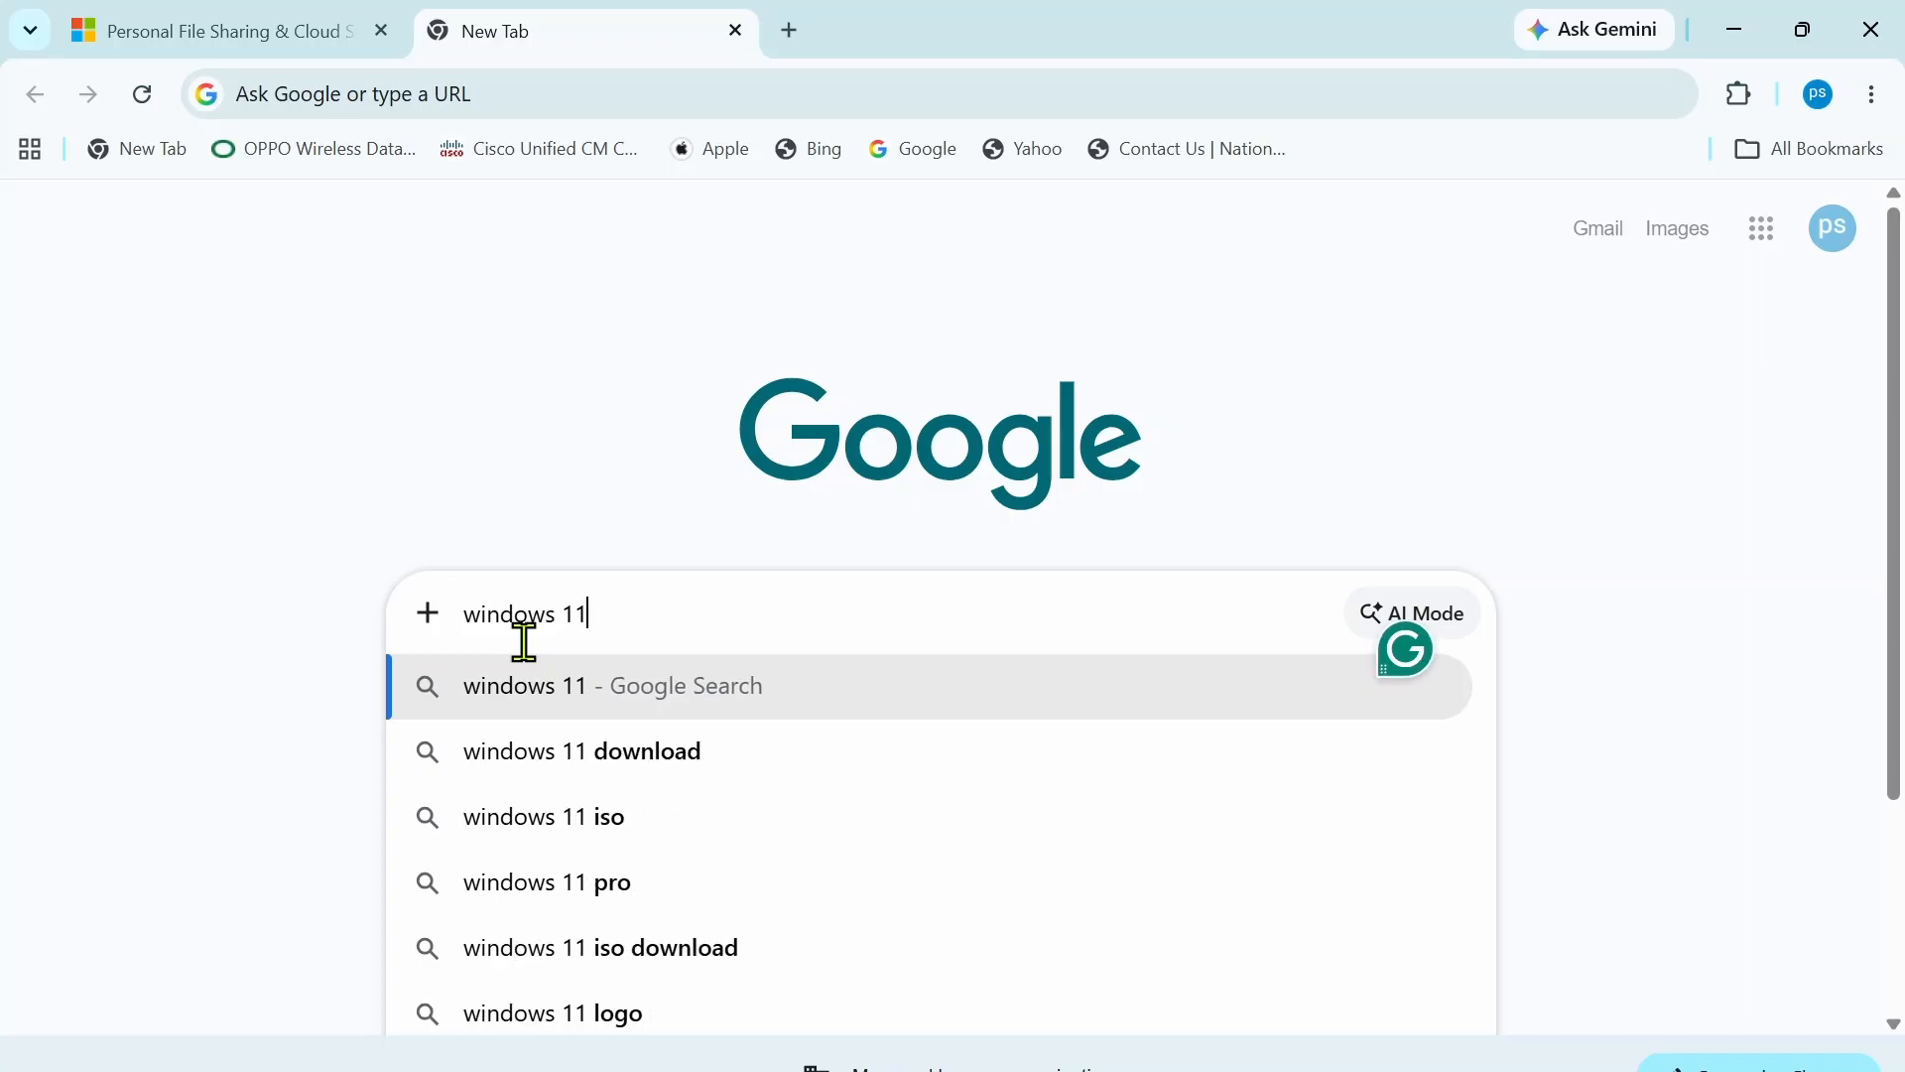
{"action": "left_click", "coordinate": [579, 749]}
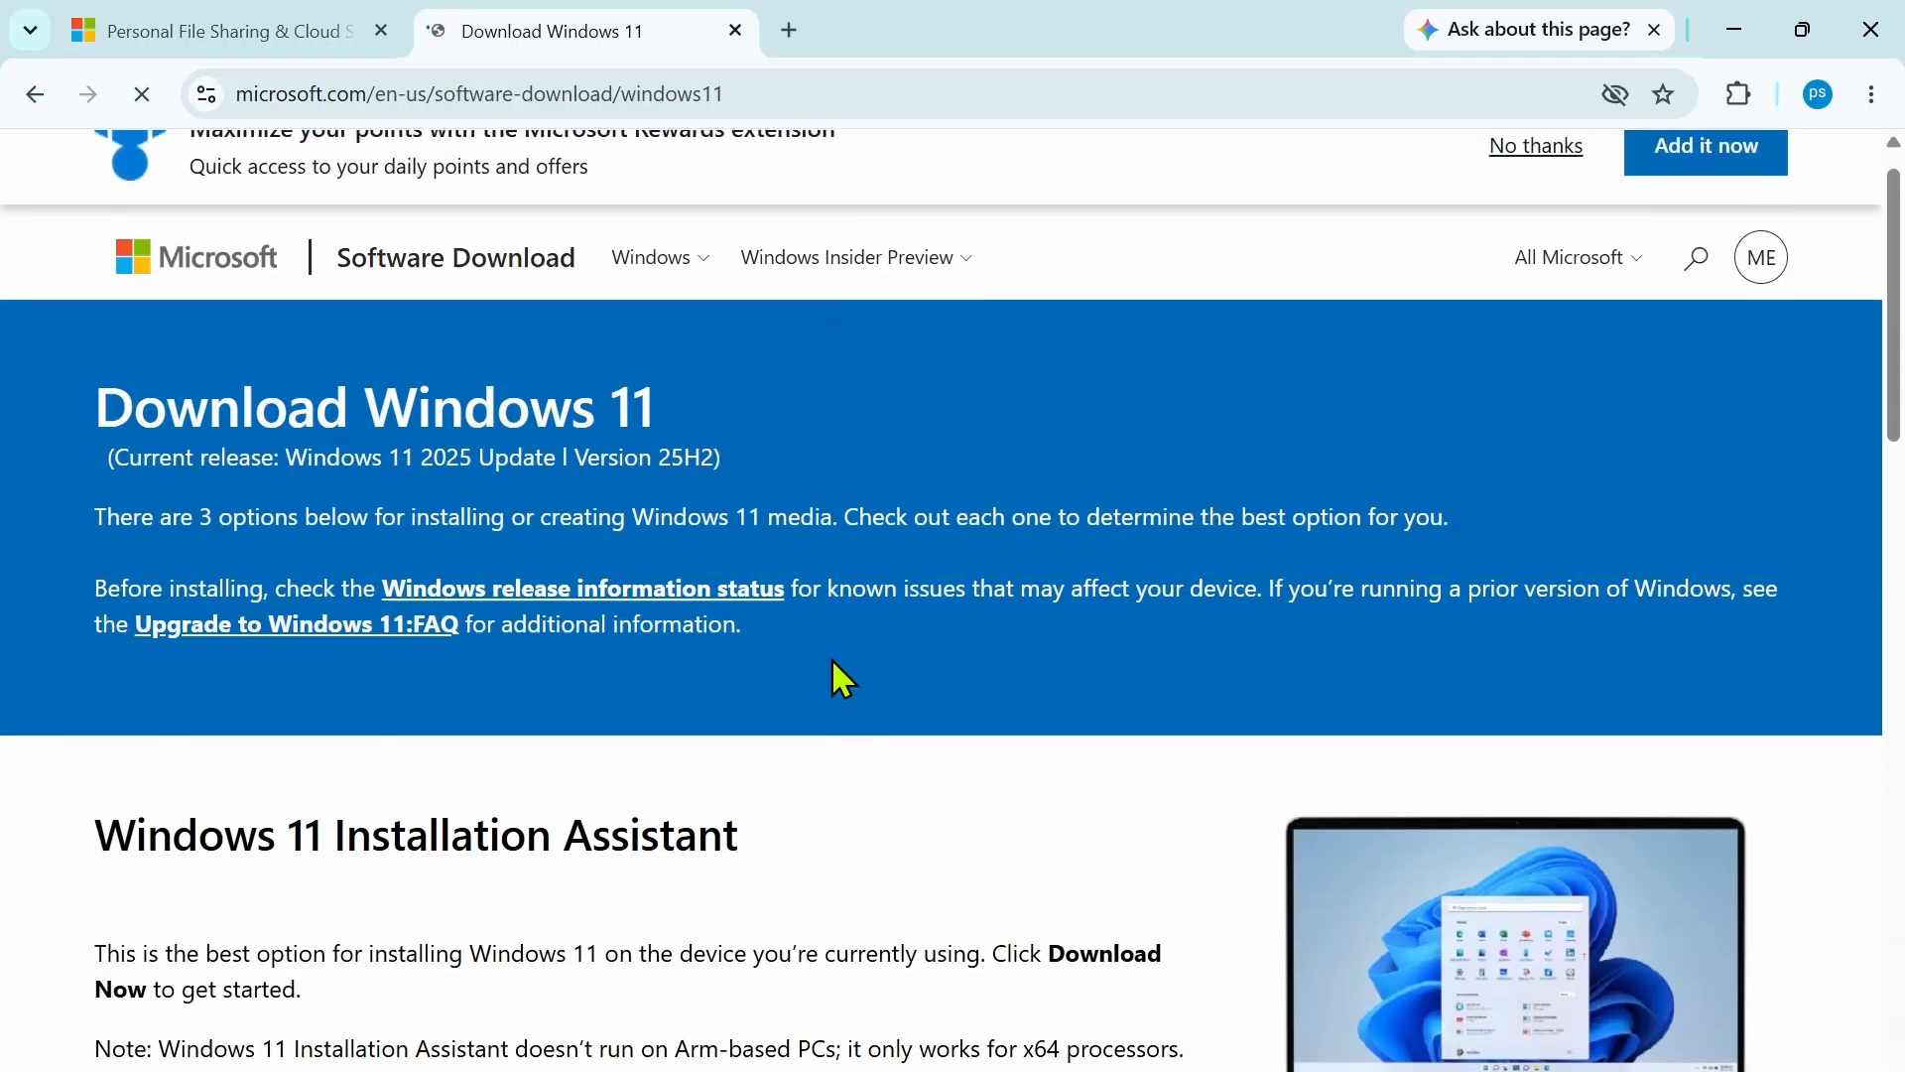
- Select 'Windows 11 (multi-edition ISO for x64 devices)' in the ISO download section and confirm it
{"action": "scroll", "coordinate": [842, 680], "scroll_direction": "down", "scroll_amount": 6}
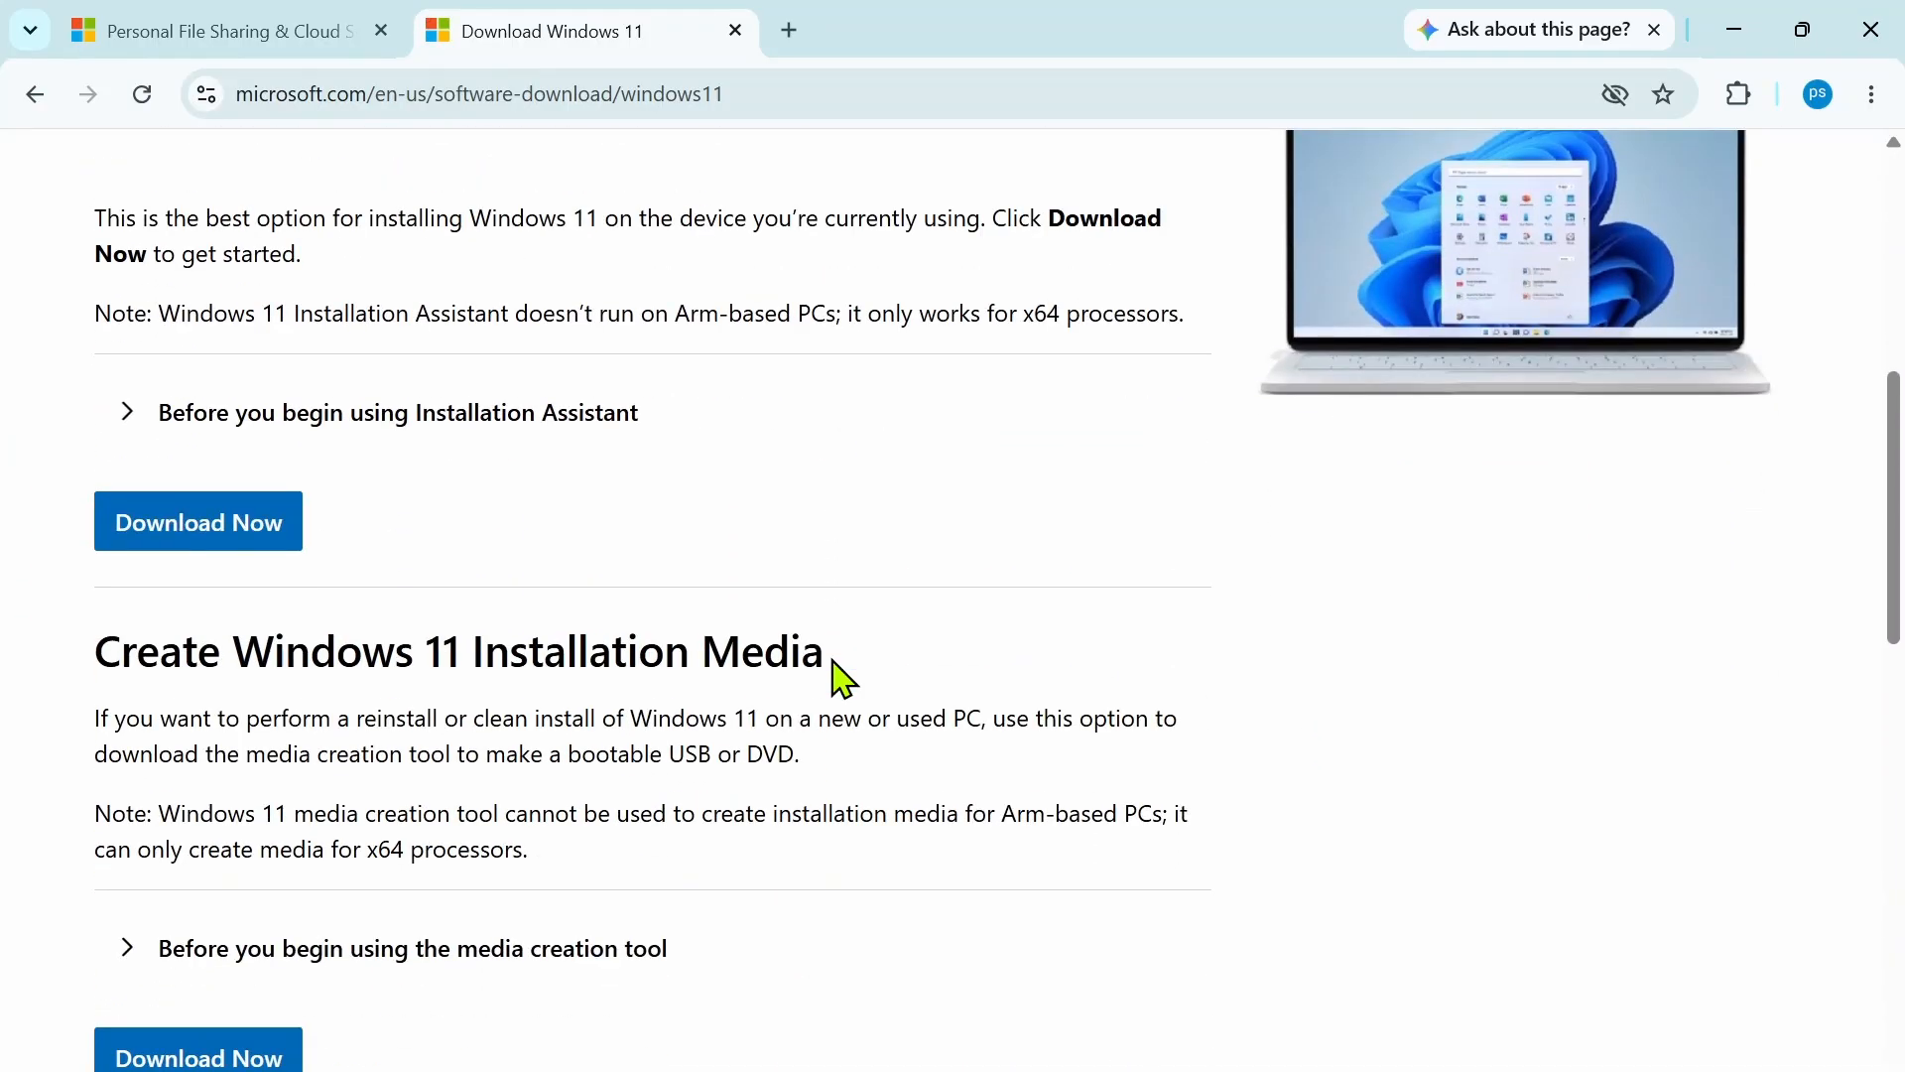
{"action": "scroll", "coordinate": [841, 679], "scroll_direction": "down", "scroll_amount": 7}
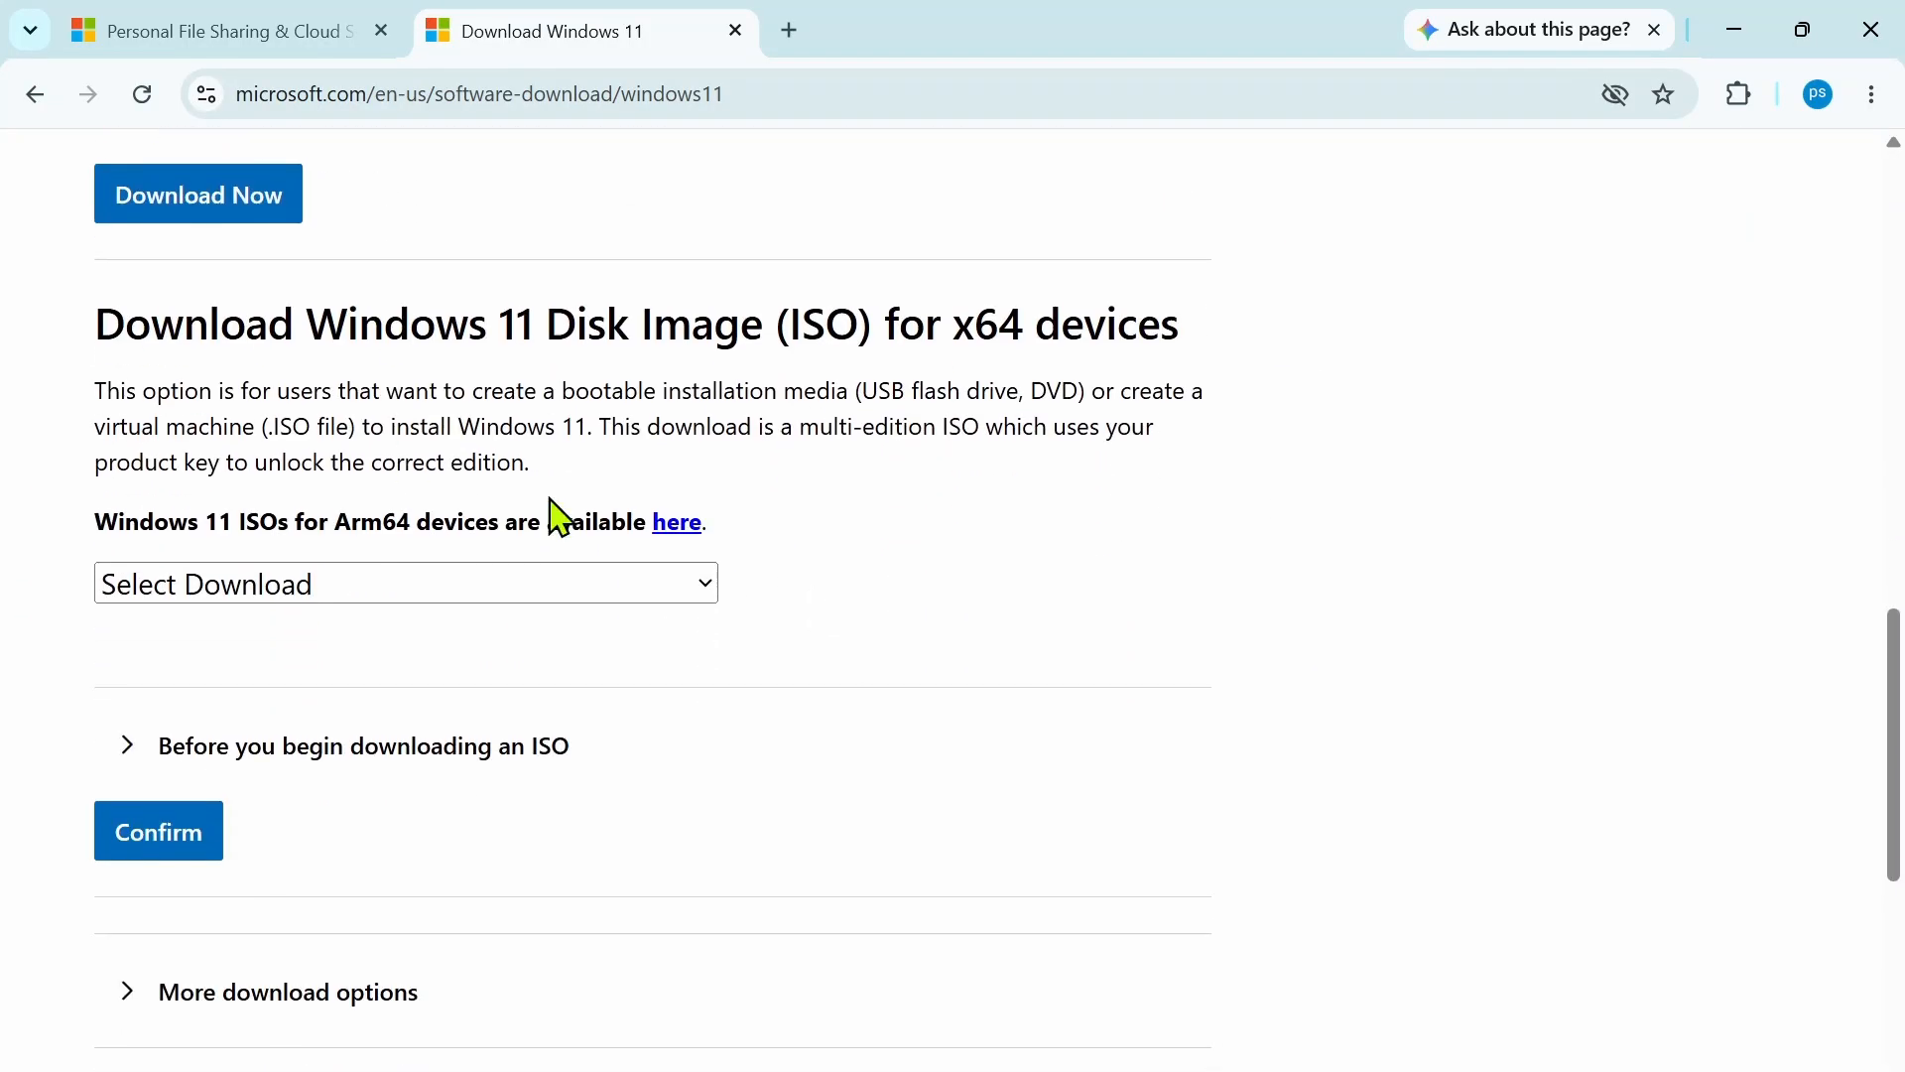
{"action": "left_click", "coordinate": [706, 587]}
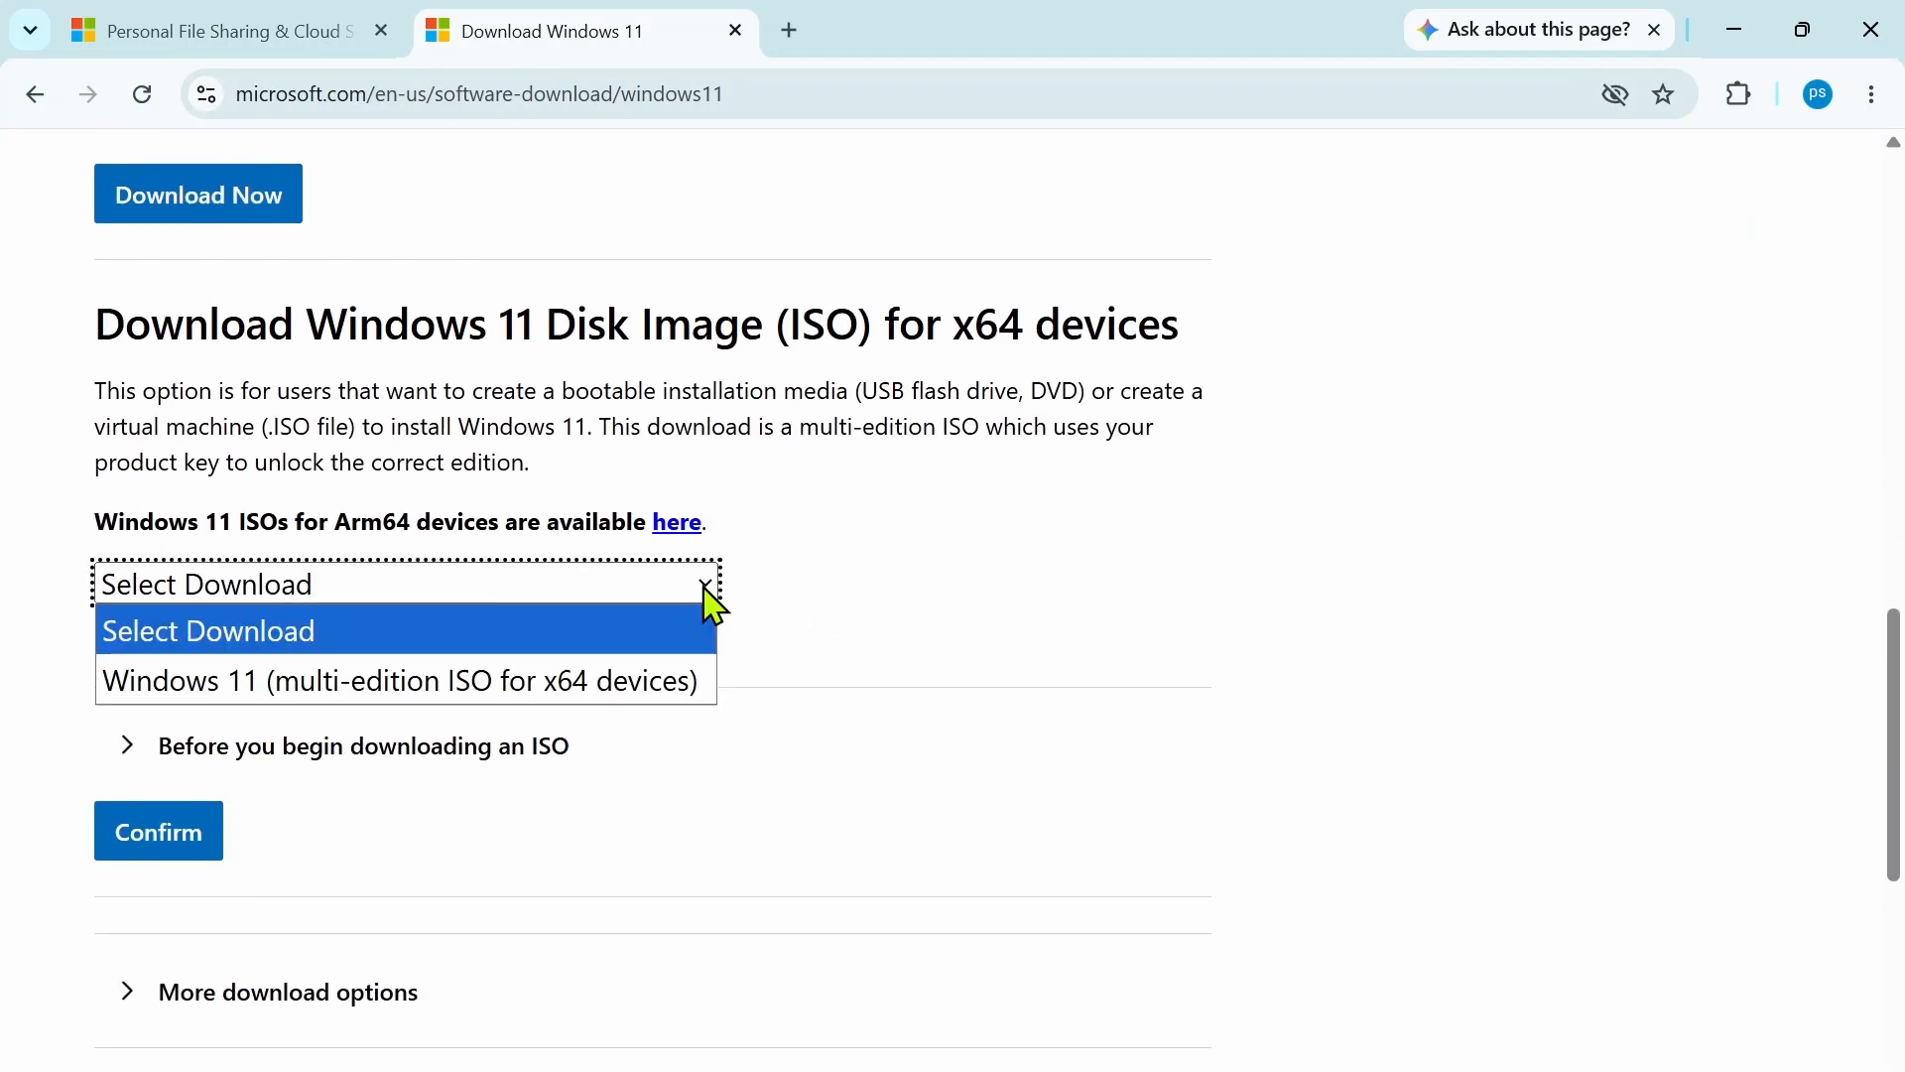
{"action": "left_click", "coordinate": [332, 683]}
{"action": "scroll", "coordinate": [880, 685], "scroll_direction": "down", "scroll_amount": 2}
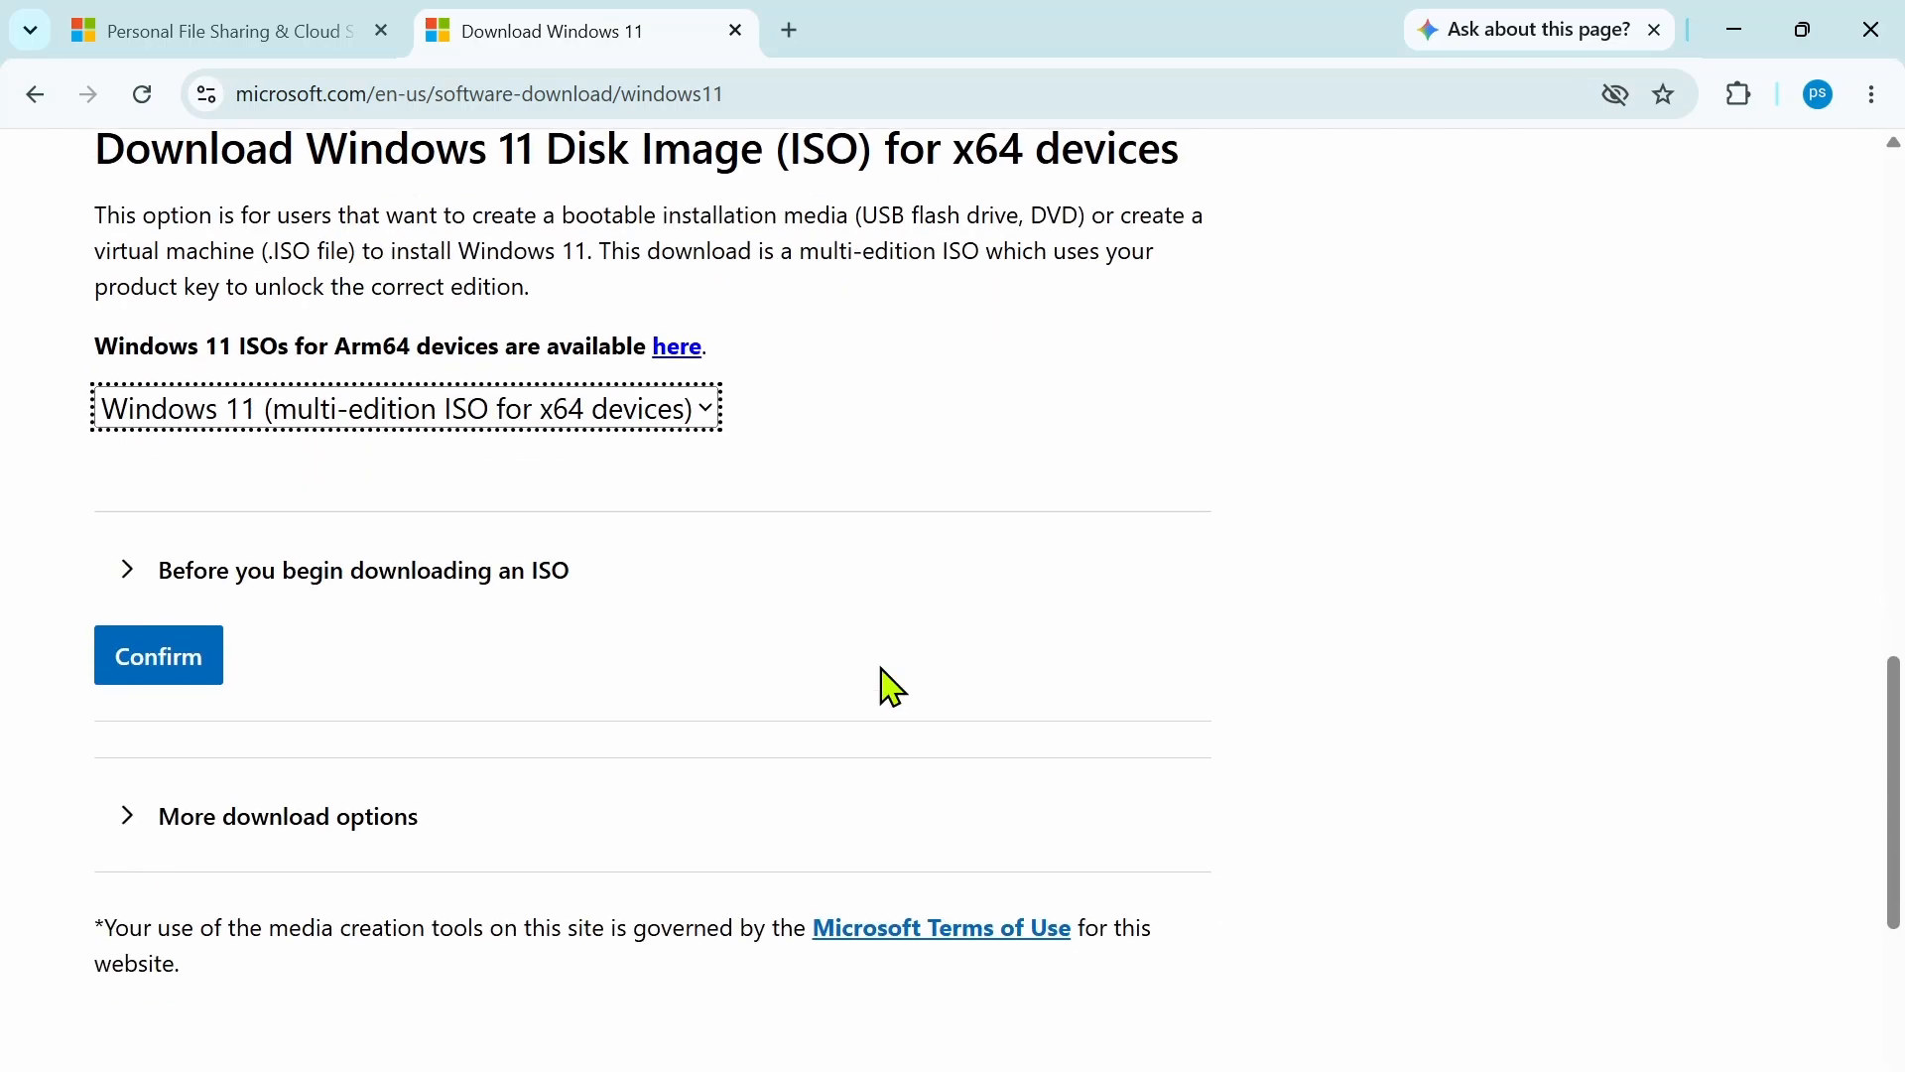
{"action": "left_click", "coordinate": [142, 596]}
{"action": "scroll", "coordinate": [311, 714], "scroll_direction": "down", "scroll_amount": 13}
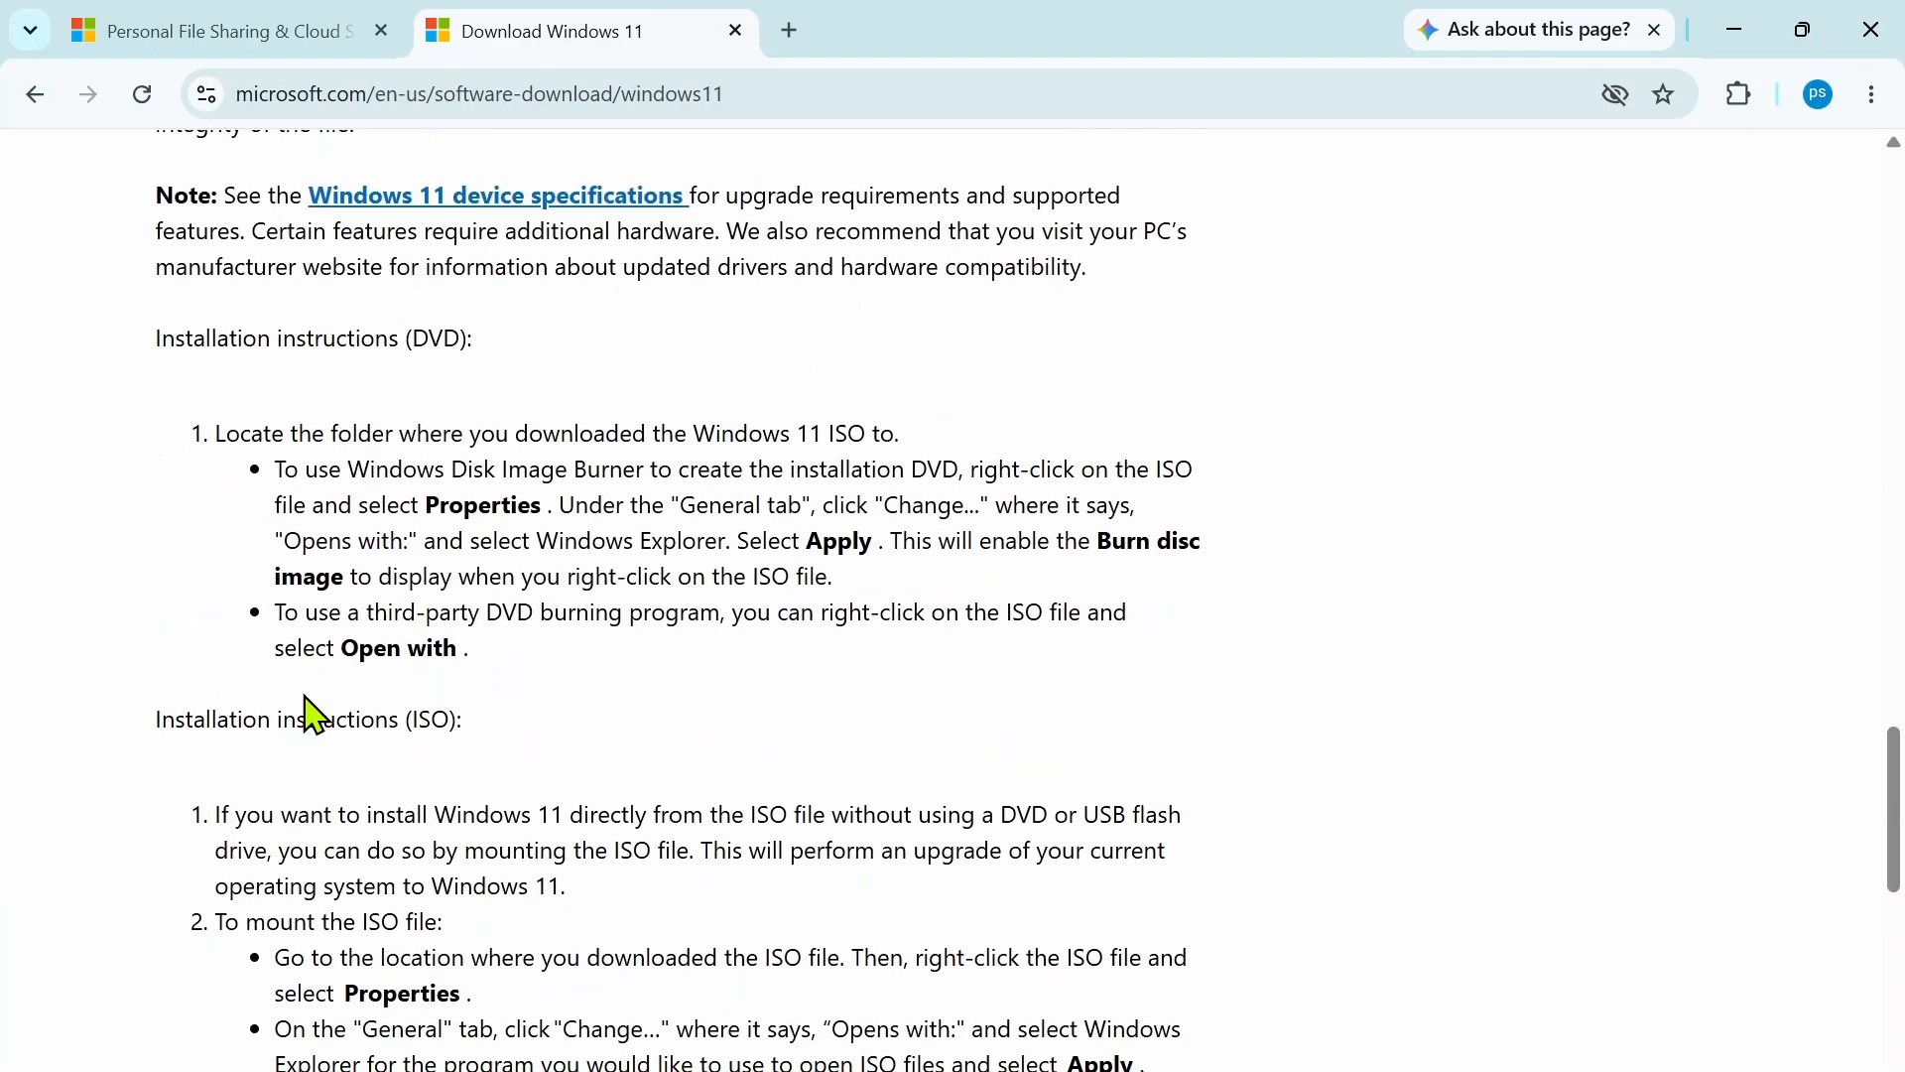
{"action": "scroll", "coordinate": [311, 714], "scroll_direction": "down", "scroll_amount": 7}
{"action": "left_click", "coordinate": [156, 451]}
{"action": "scroll", "coordinate": [583, 608], "scroll_direction": "down", "scroll_amount": 1}
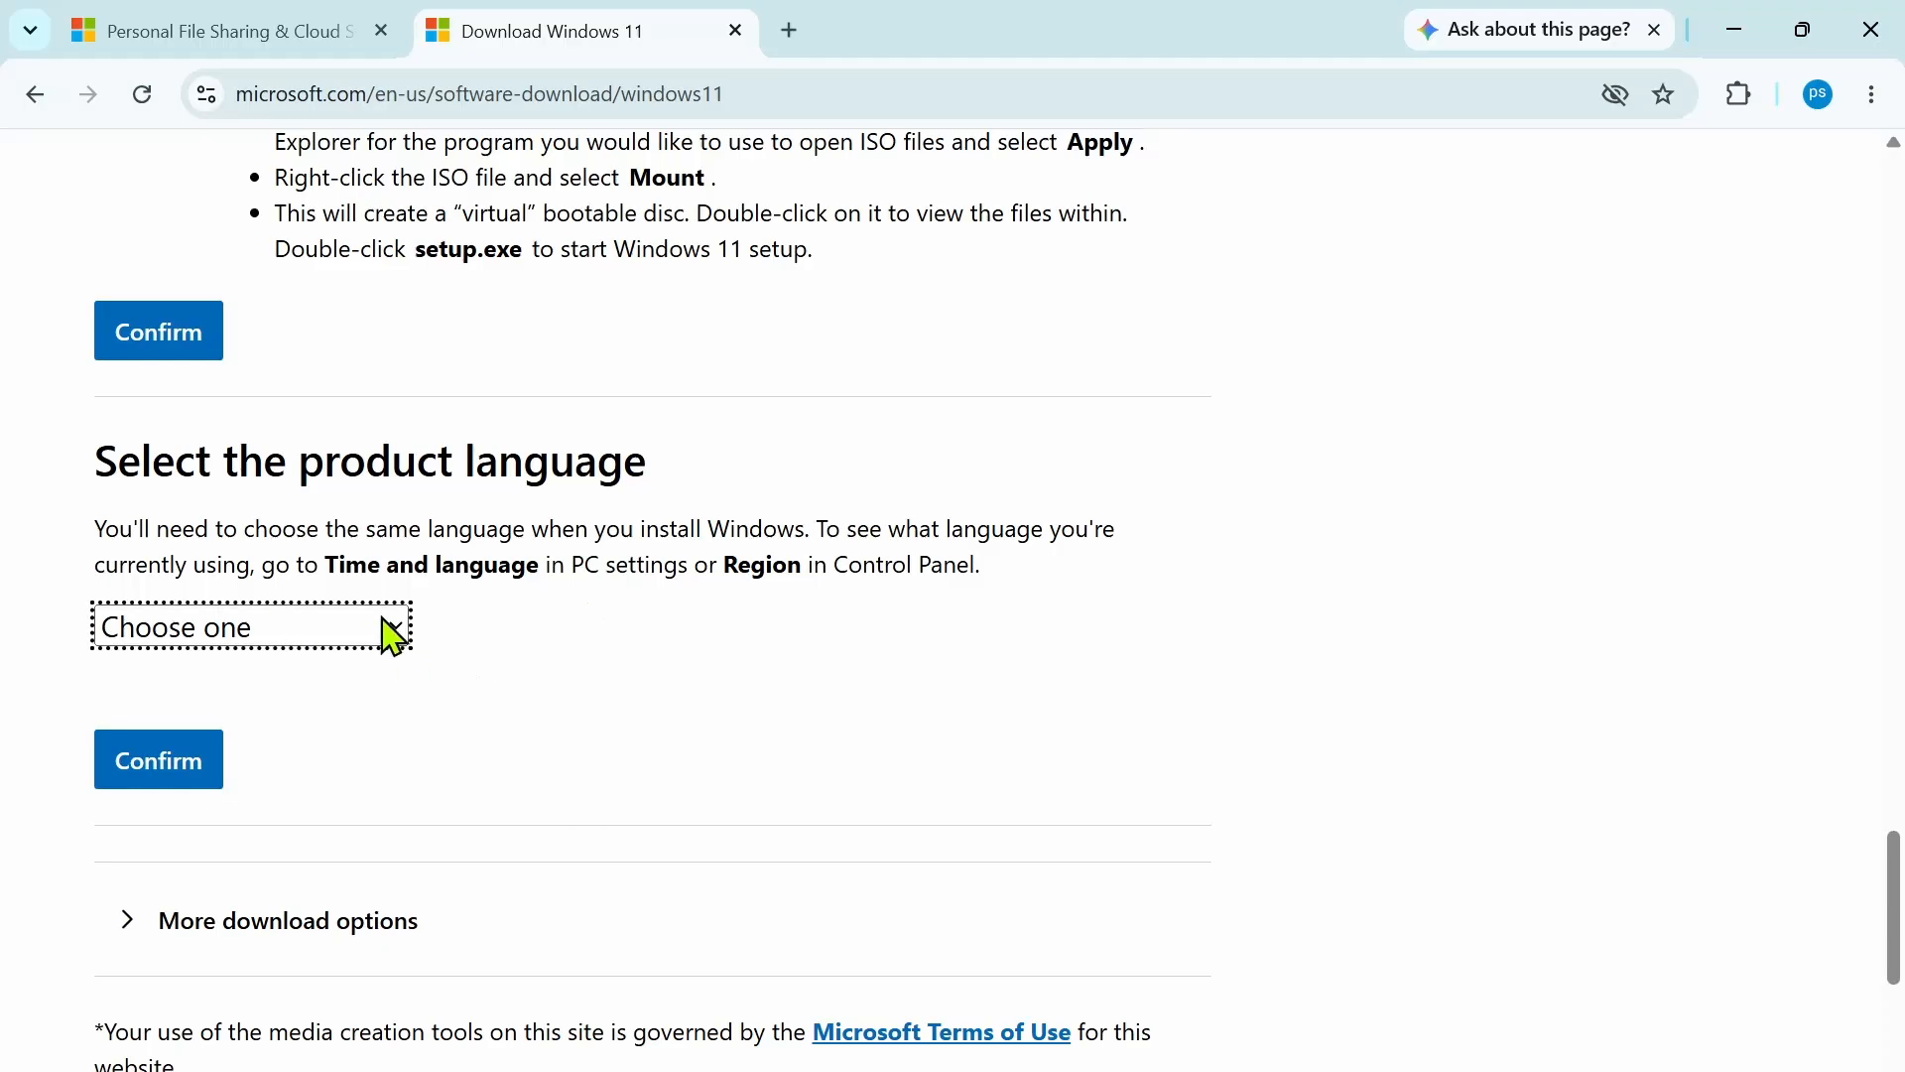
- Choose English (United States) as the product language and confirm it
{"action": "left_click", "coordinate": [392, 633]}
{"action": "scroll", "coordinate": [282, 313], "scroll_direction": "down", "scroll_amount": 10}
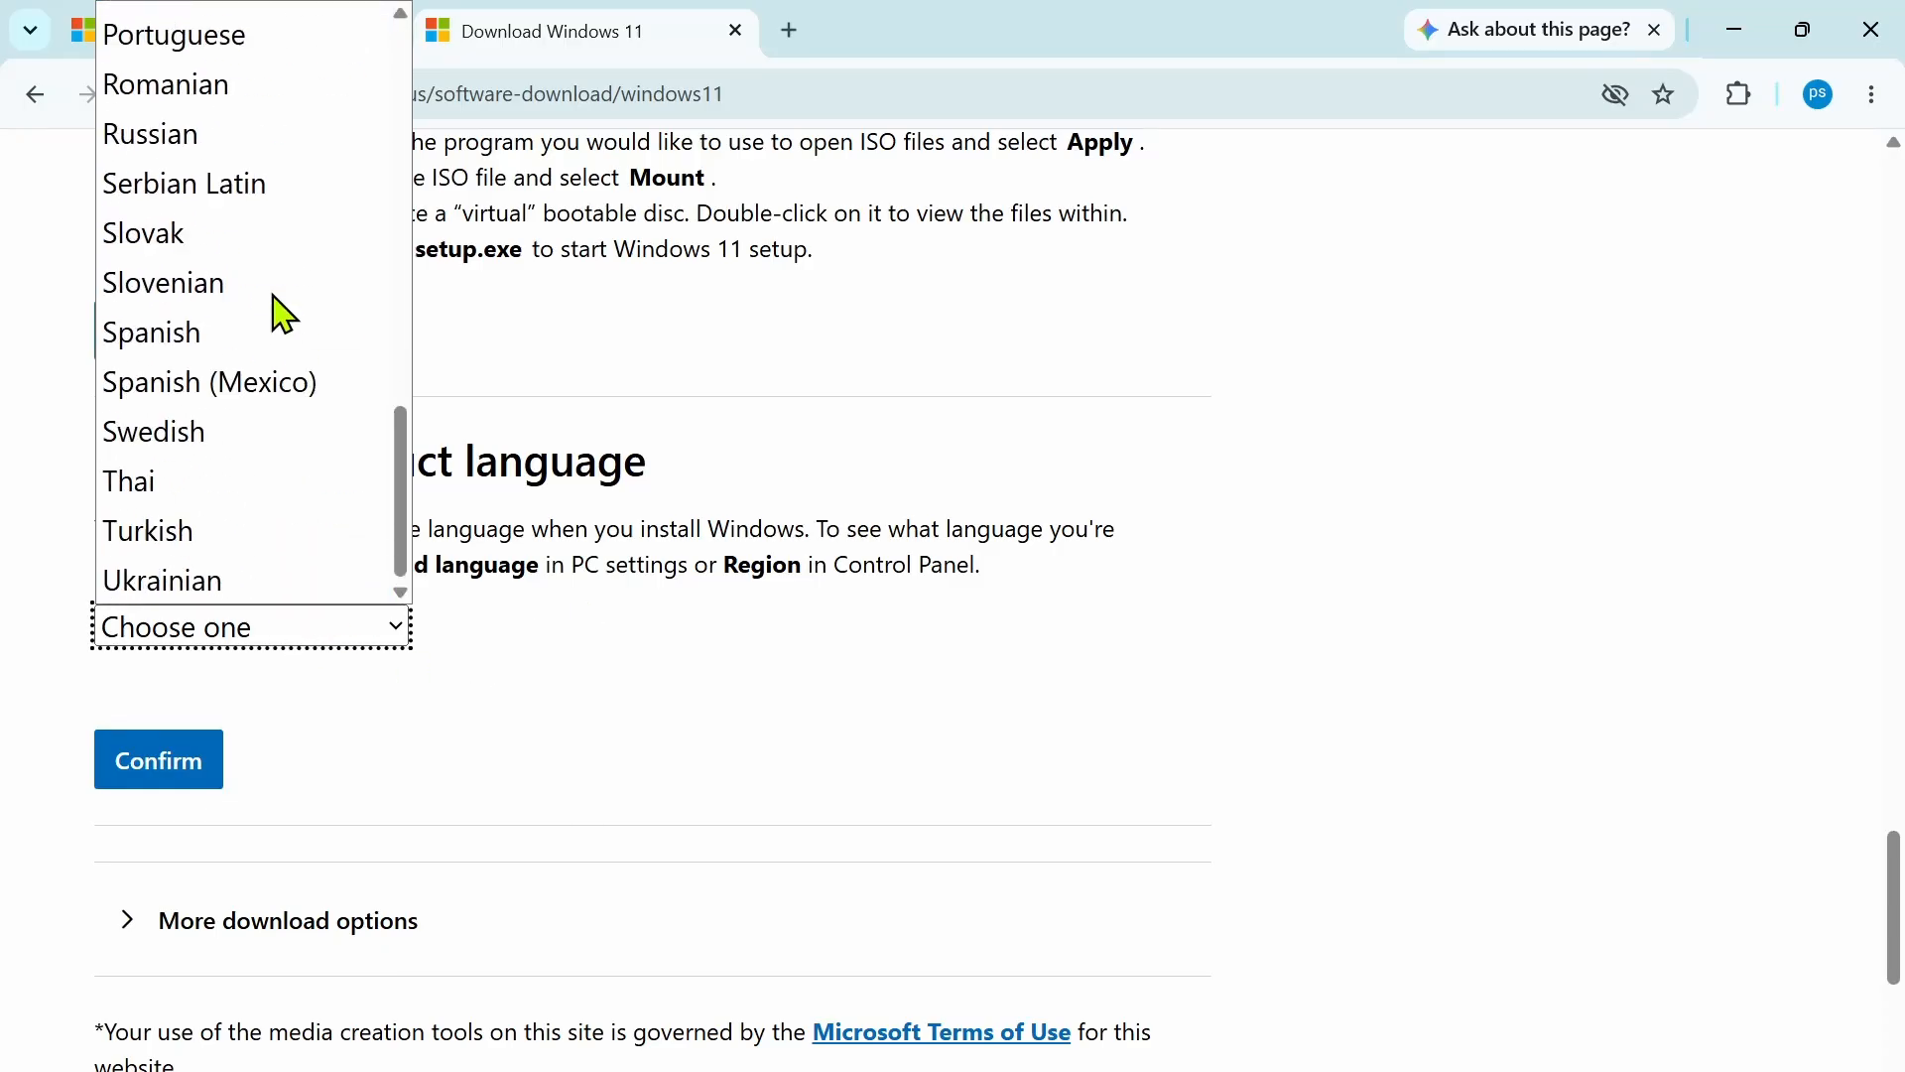
{"action": "scroll", "coordinate": [272, 311], "scroll_direction": "up", "scroll_amount": 10}
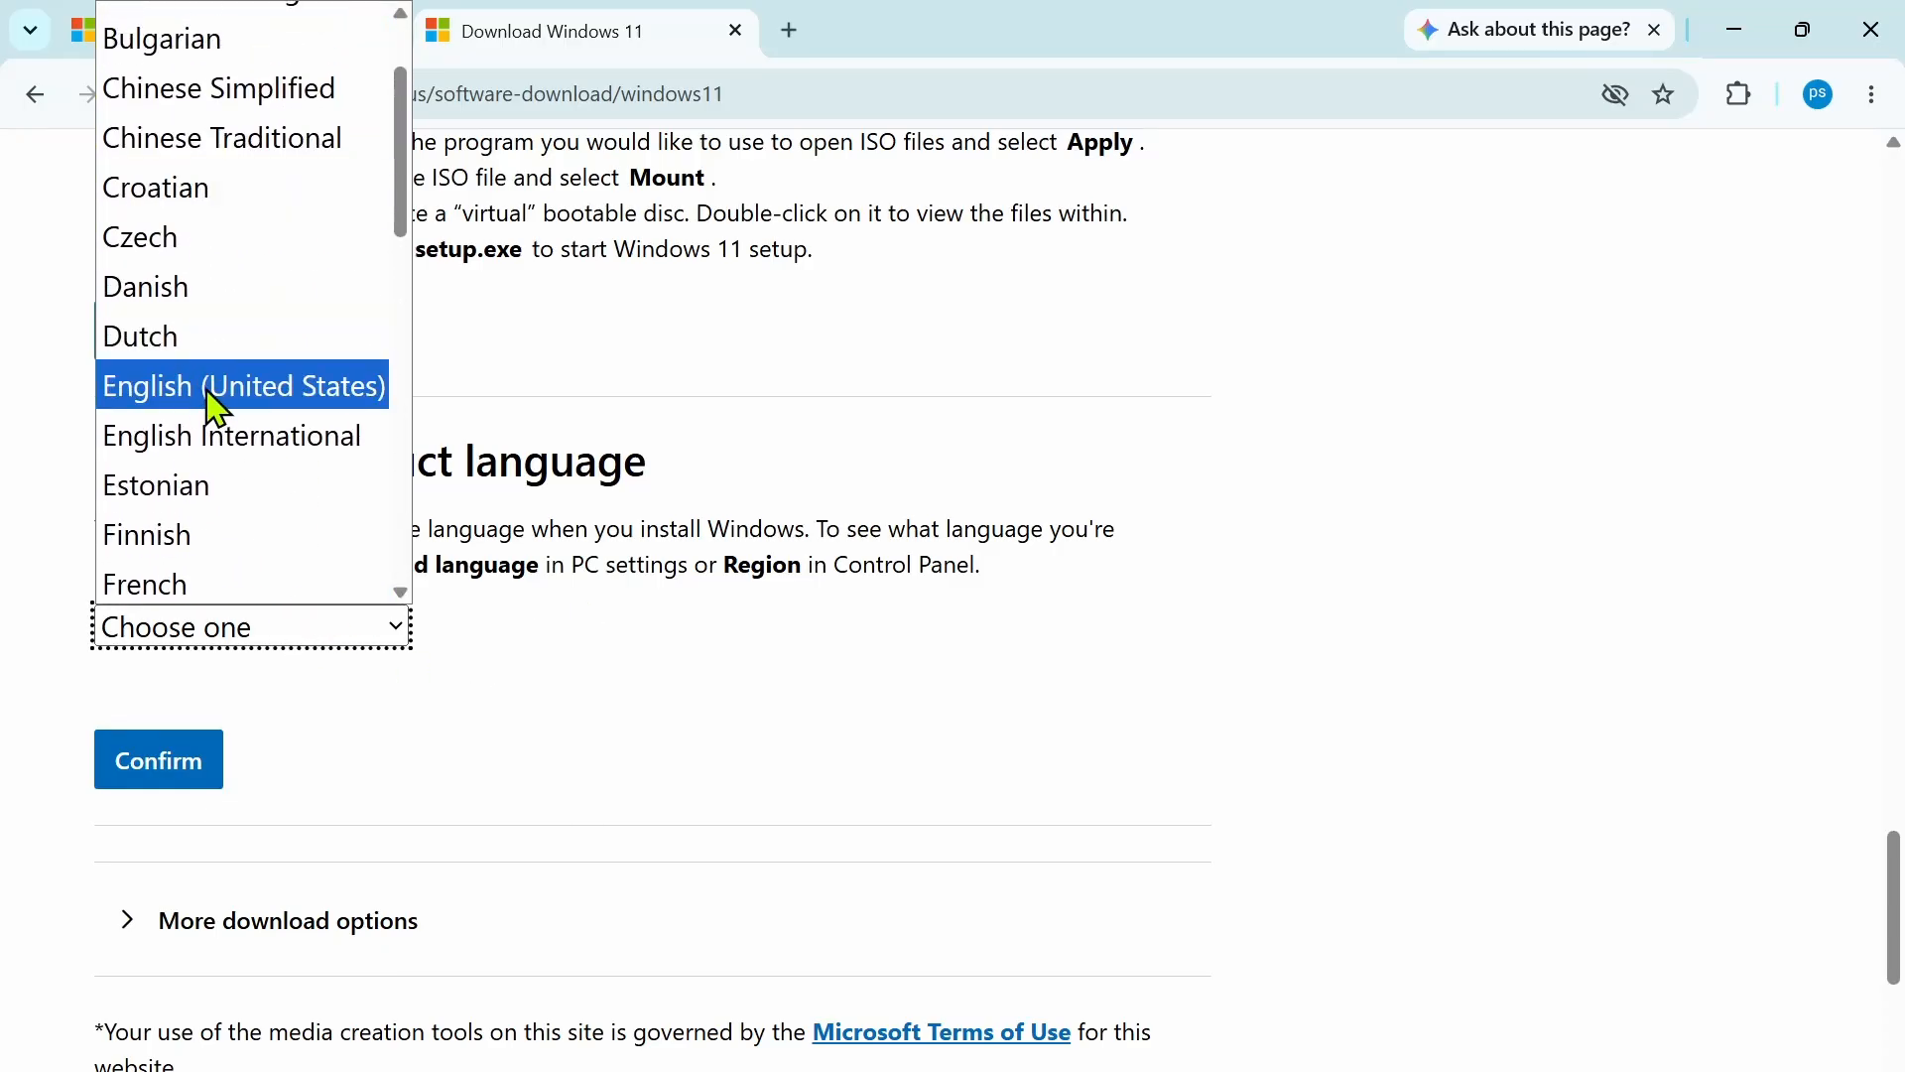
{"action": "left_click", "coordinate": [216, 405]}
{"action": "left_click", "coordinate": [149, 778]}
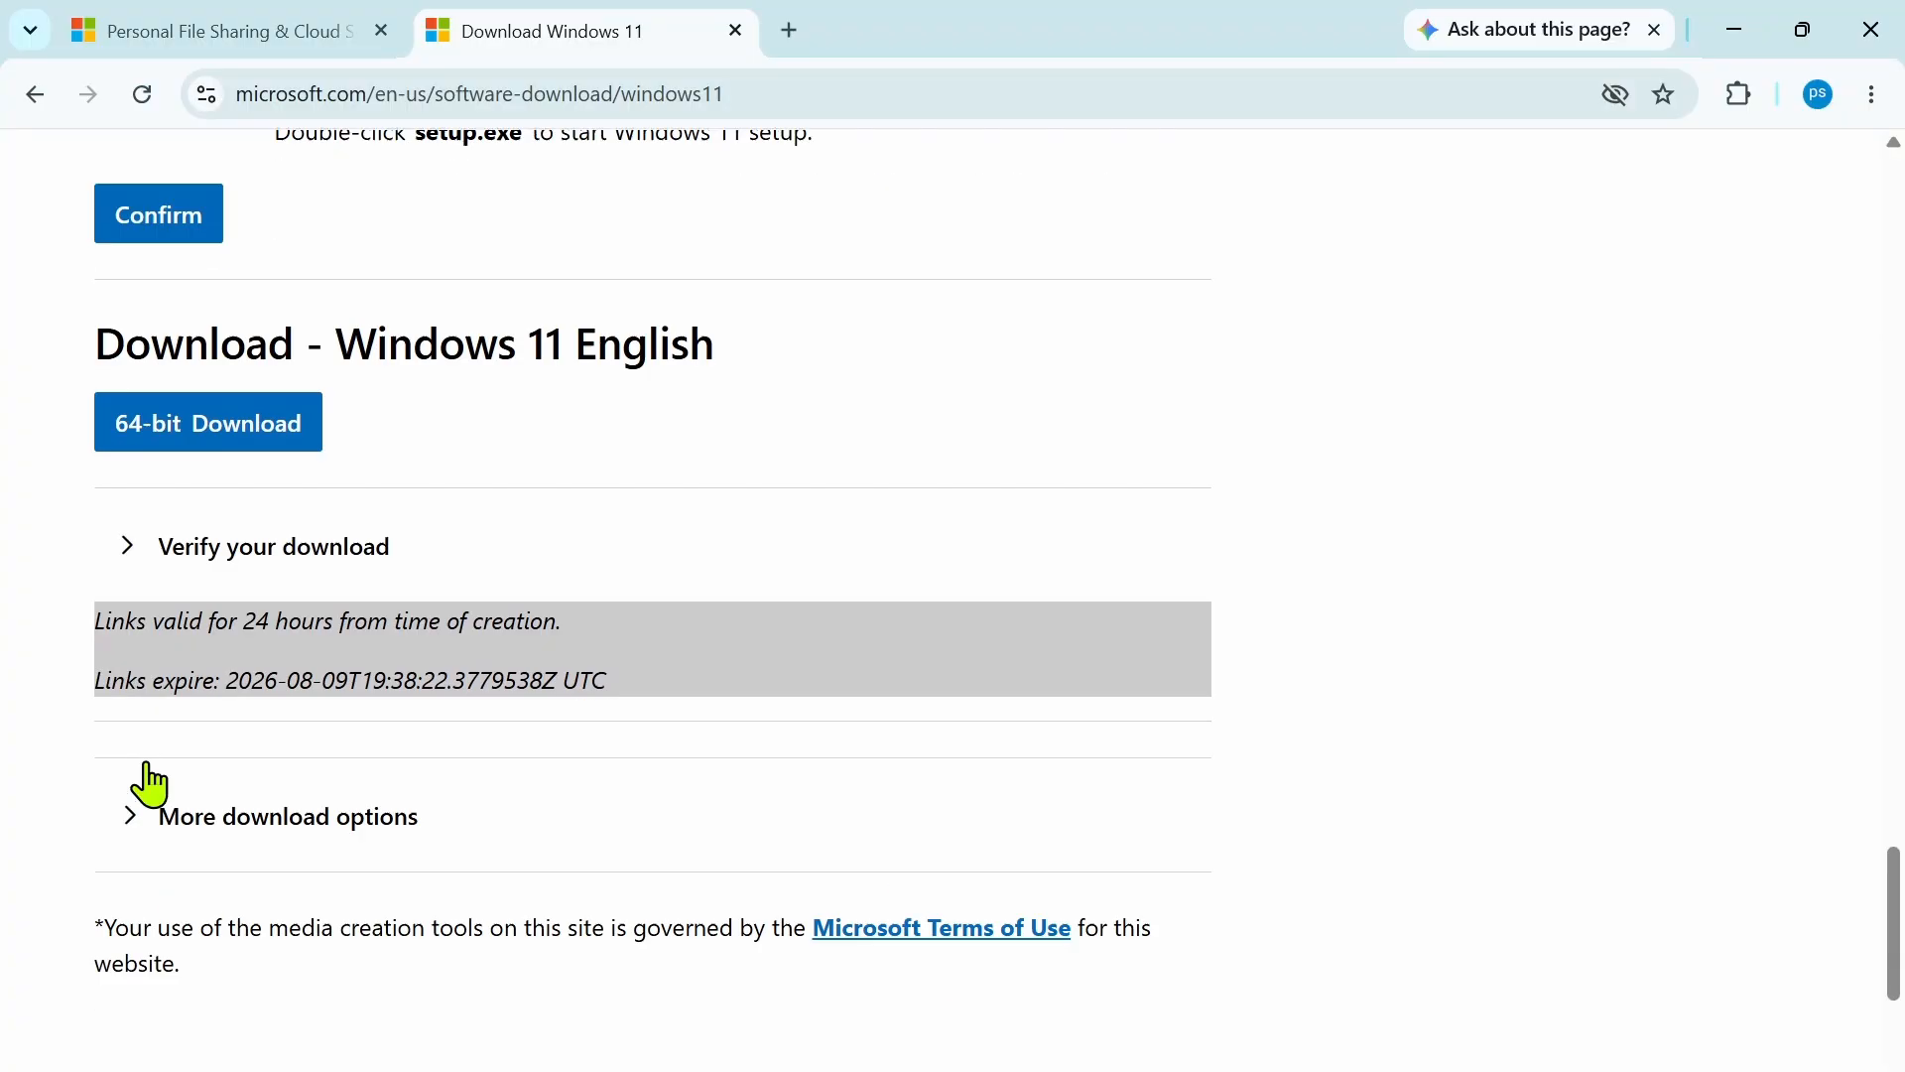
- Start the 64-bit Win11_25H2_English_x64_v2 ISO download and check its progress in Chrome's Downloads panel
{"action": "scroll", "coordinate": [148, 765], "scroll_direction": "down", "scroll_amount": 2}
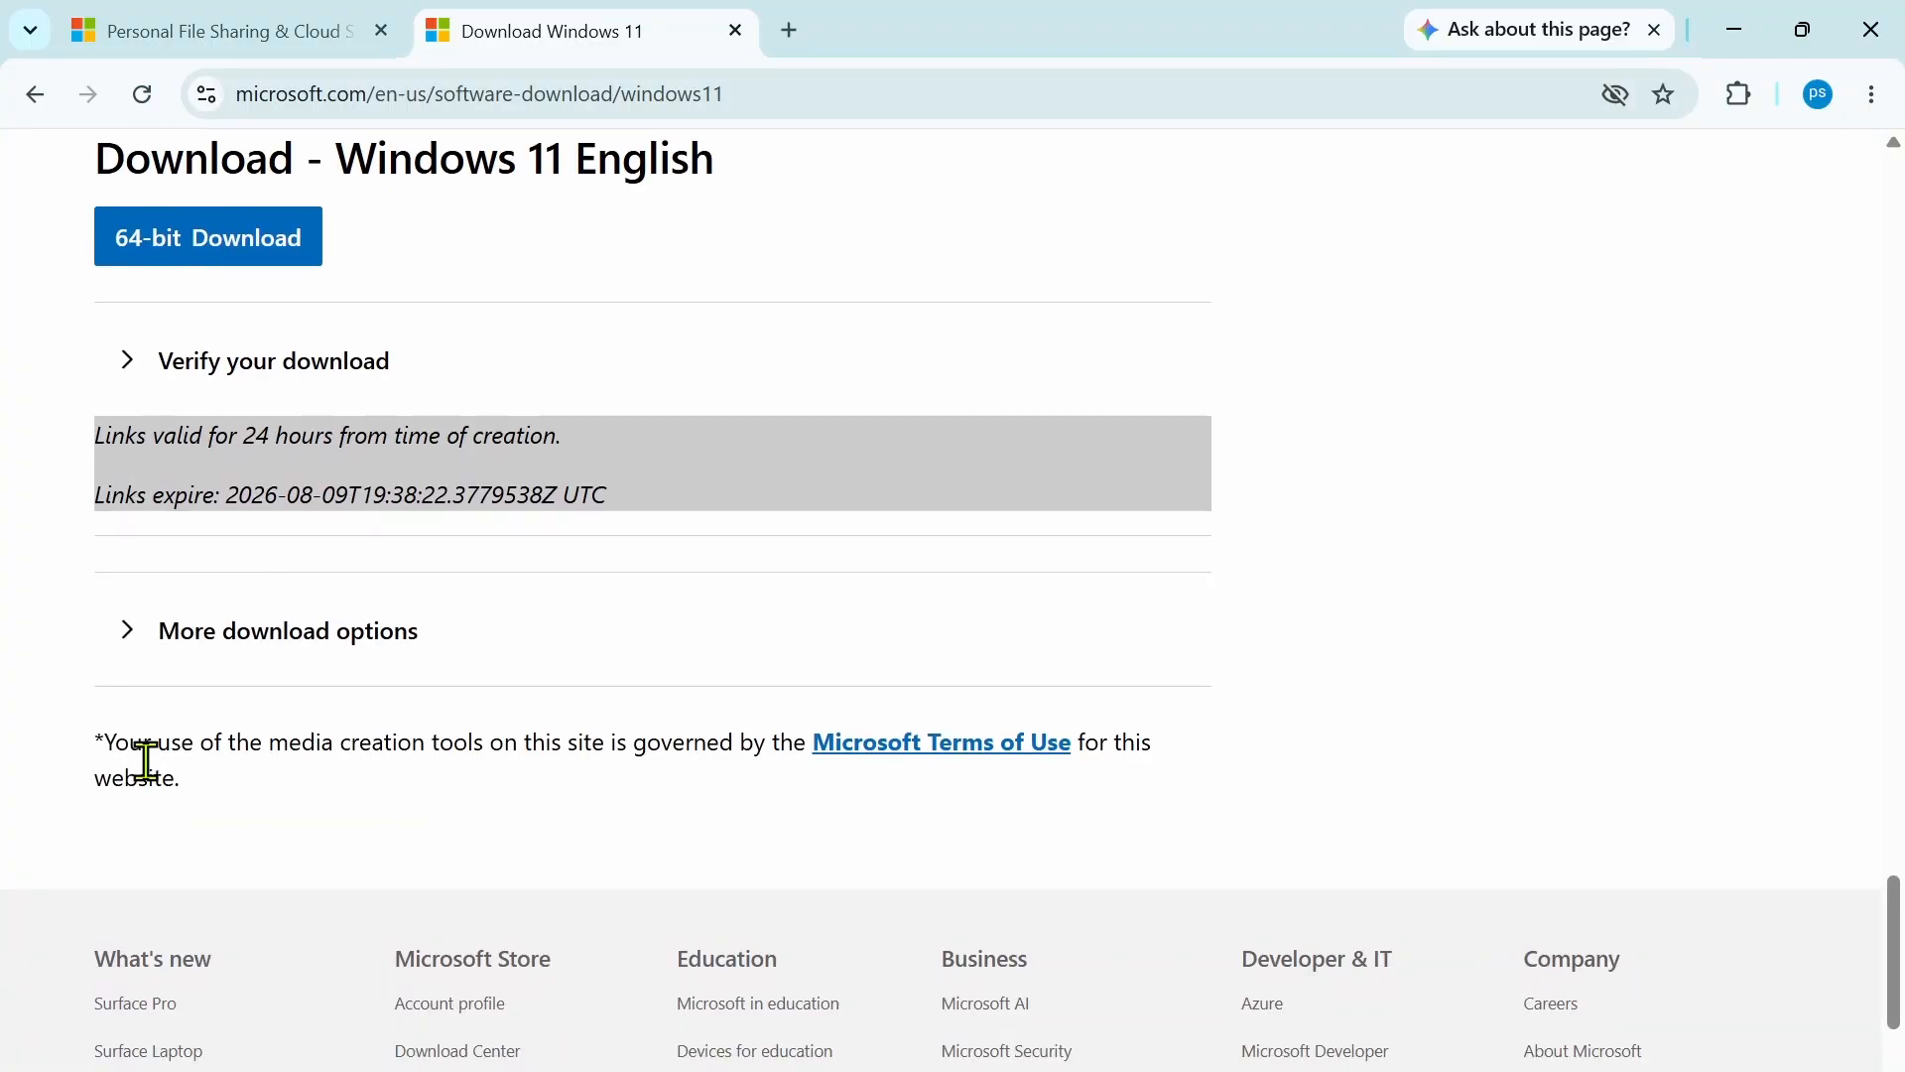
{"action": "scroll", "coordinate": [553, 340], "scroll_direction": "up", "scroll_amount": 3}
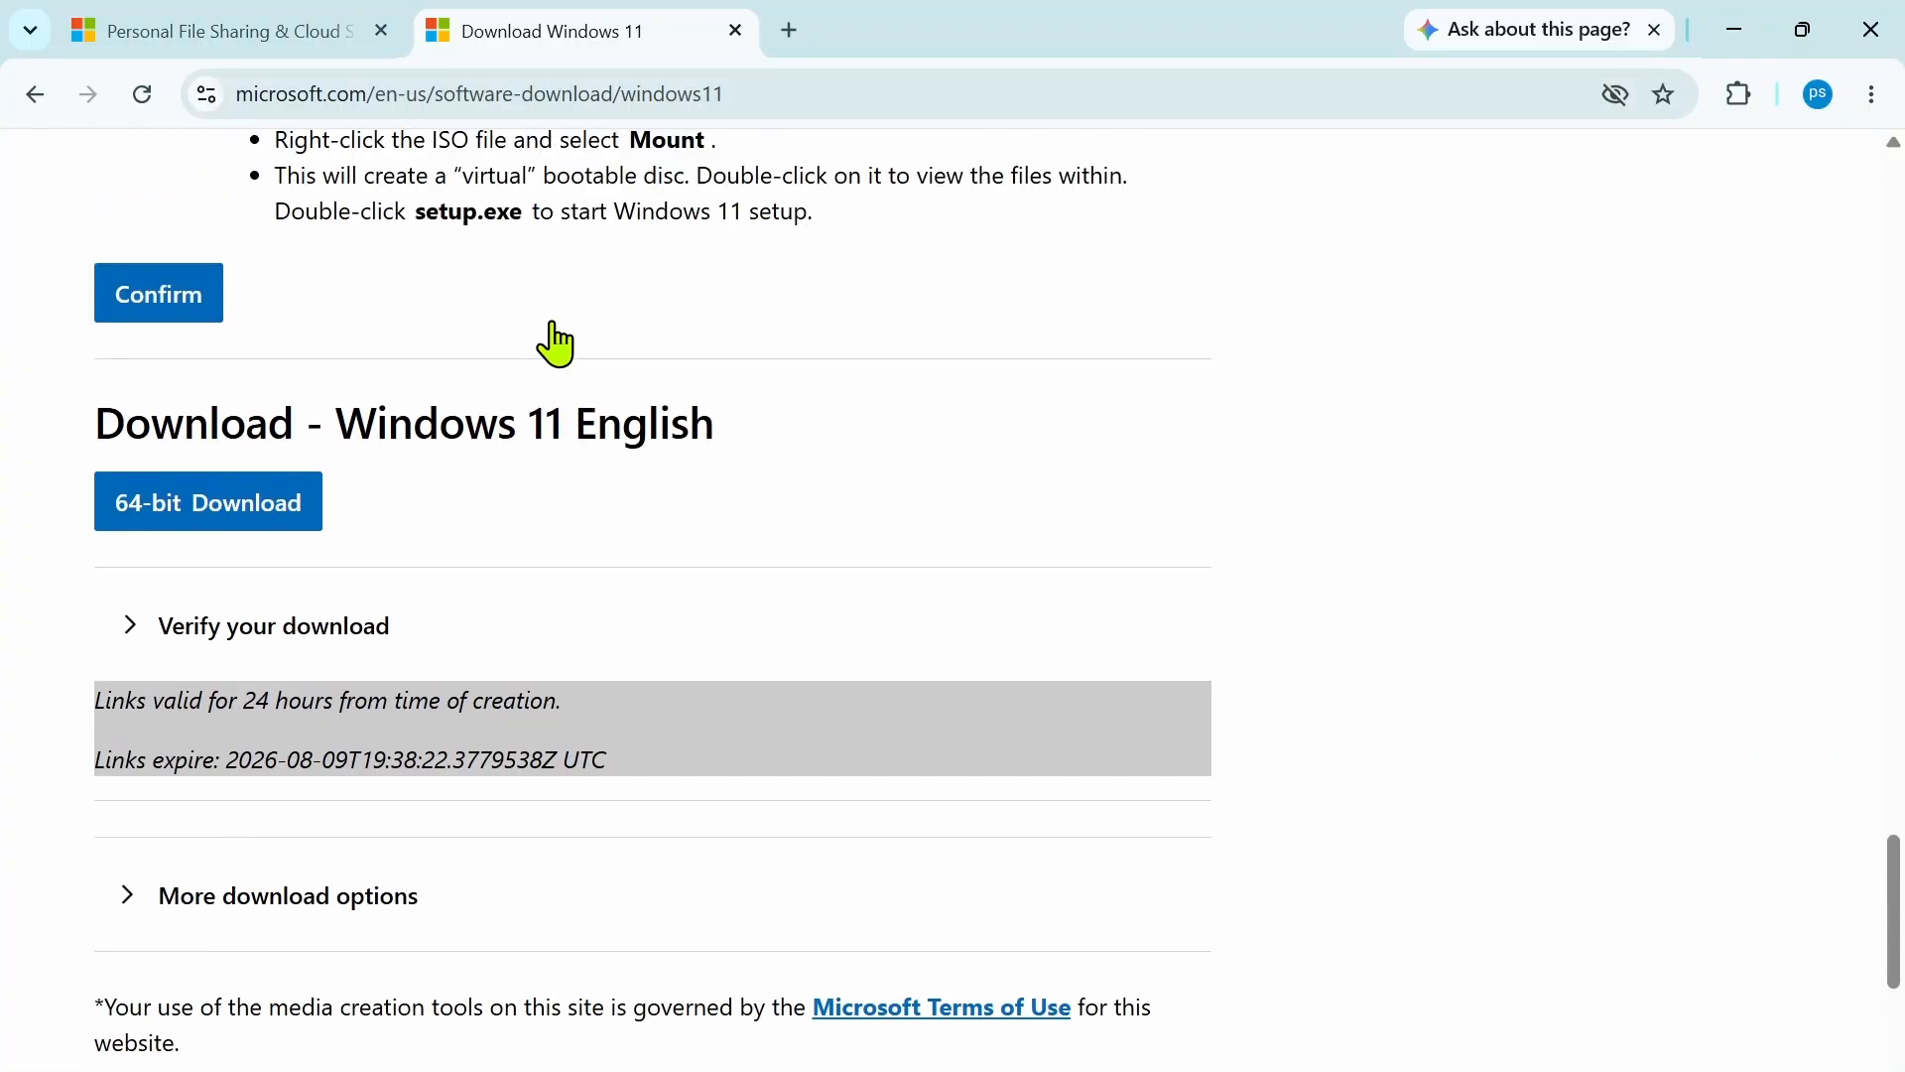
{"action": "left_click", "coordinate": [198, 511]}
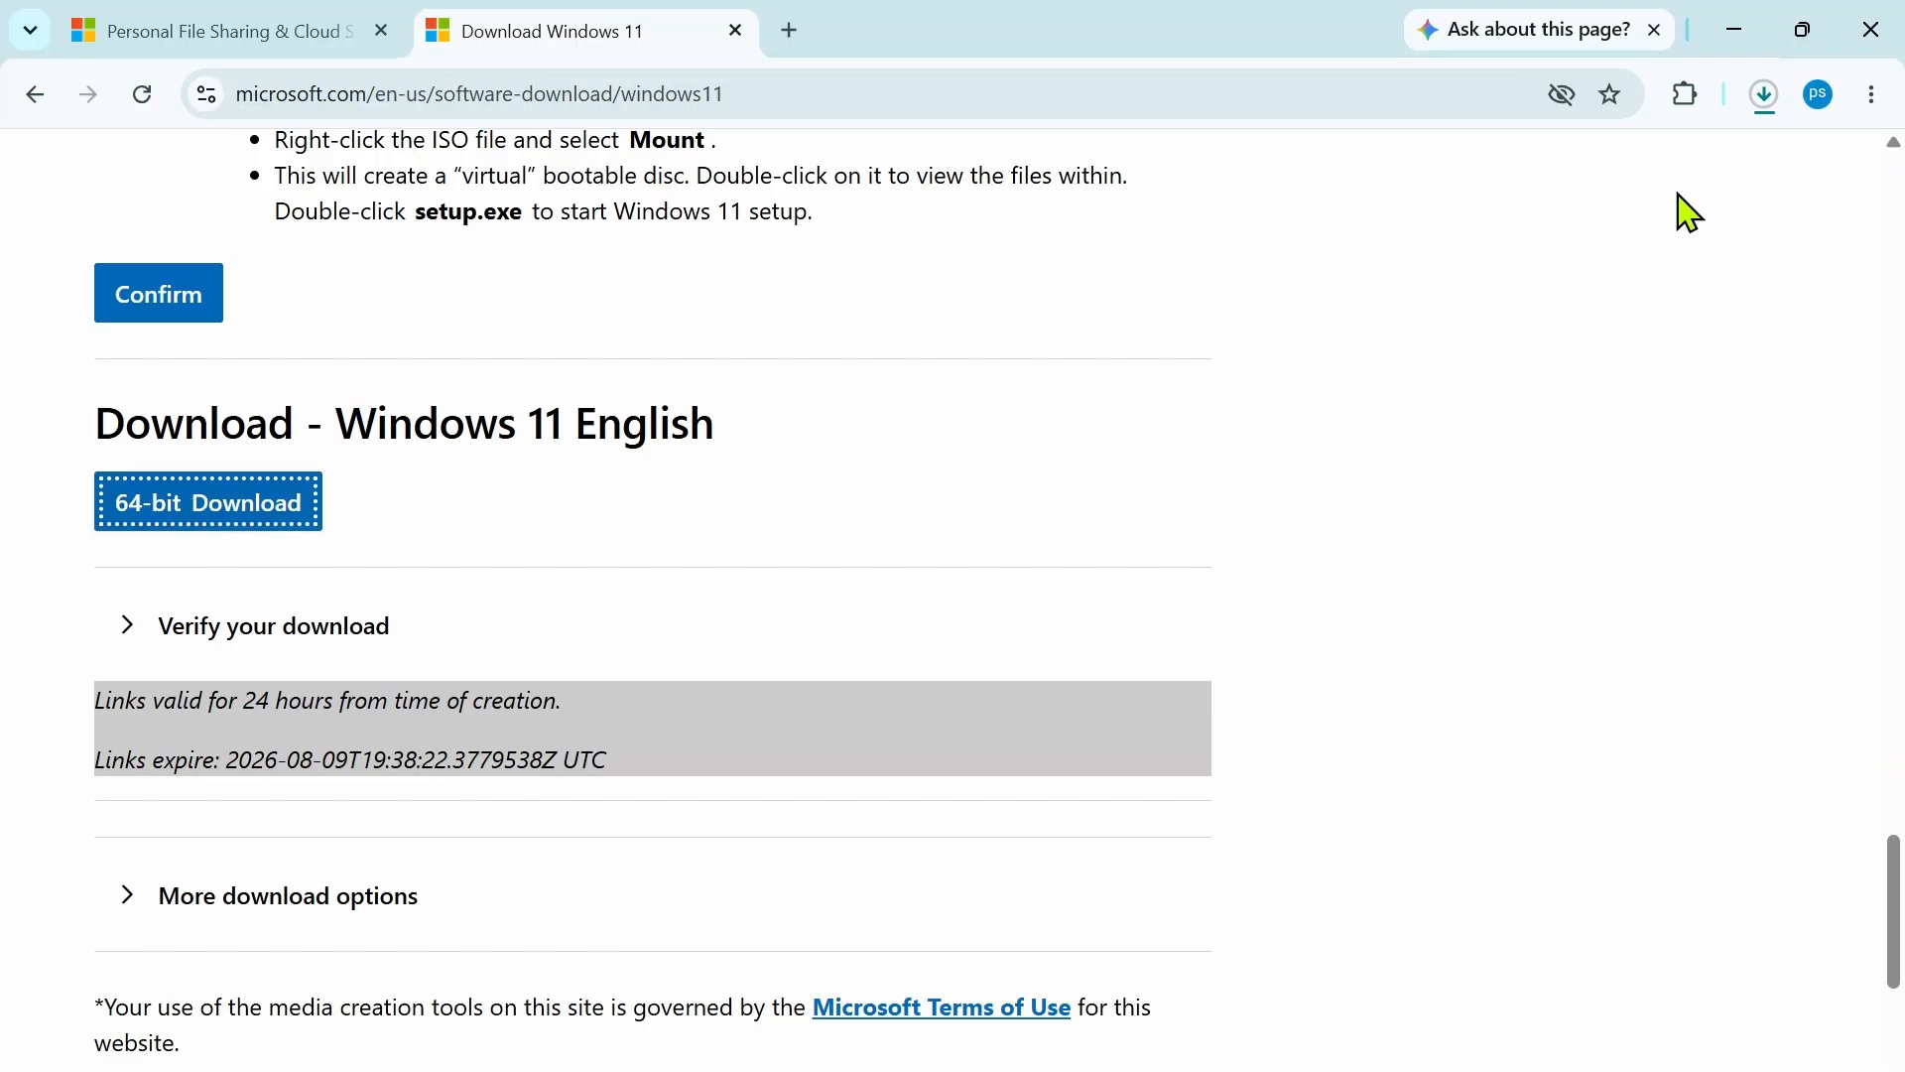
{"action": "left_click", "coordinate": [1766, 107]}
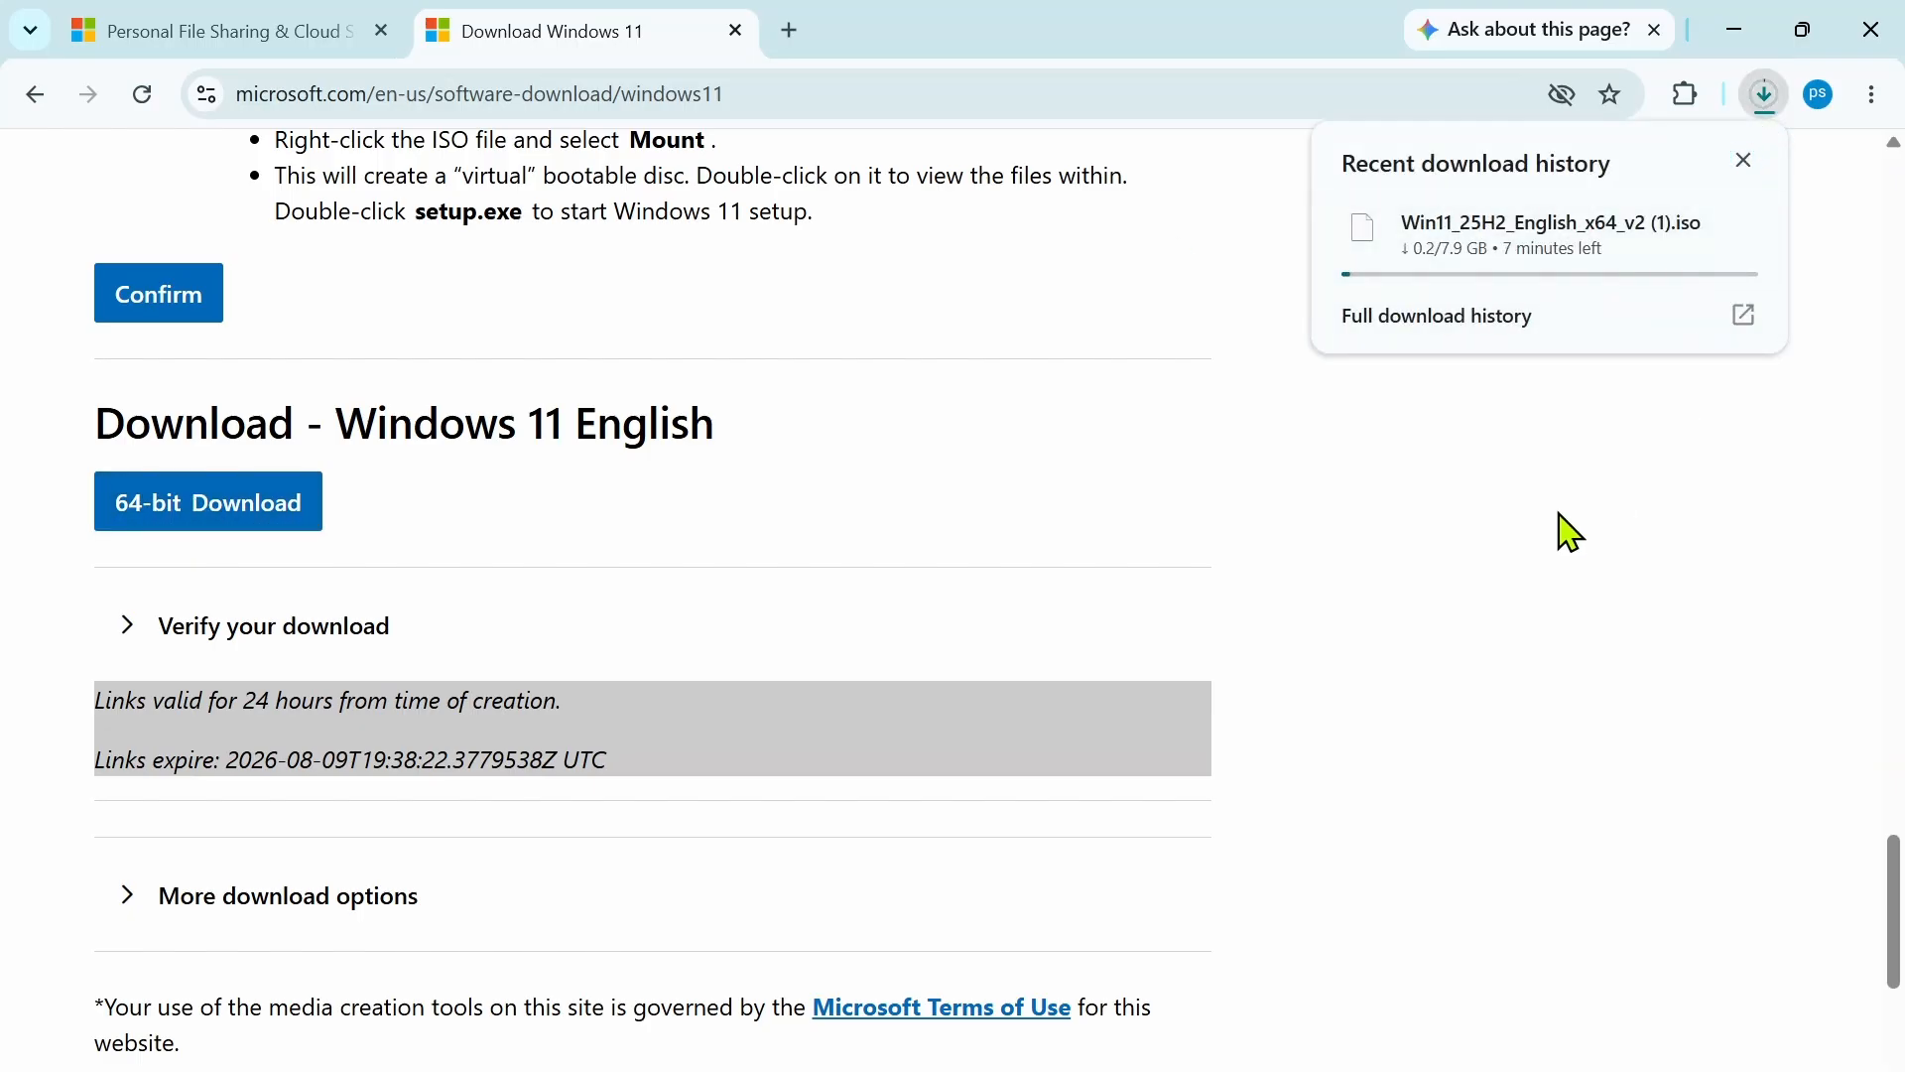
- Launch VMware Workstation and begin a Custom new VM, keeping Workstation 25H2 or later compatibility
{"action": "double_click", "coordinate": [1172, 802]}
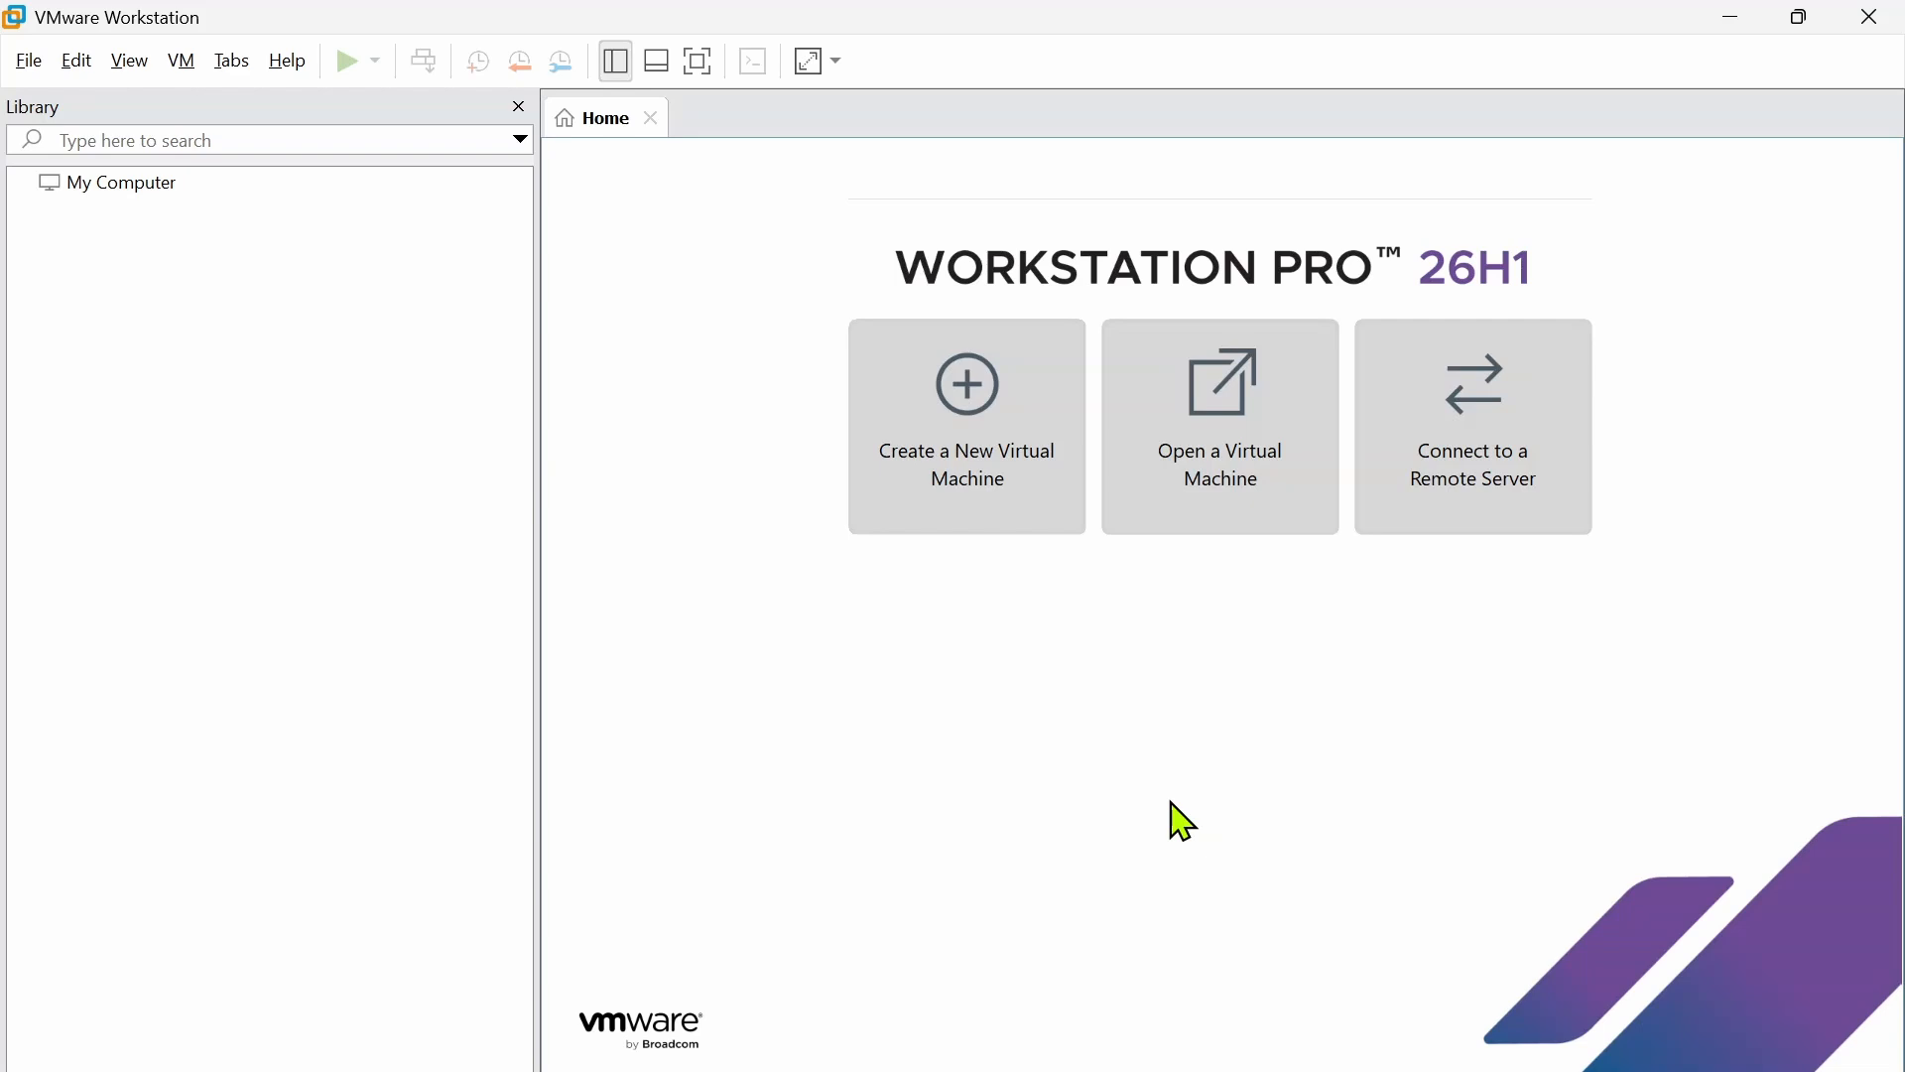
{"action": "left_click", "coordinate": [975, 464]}
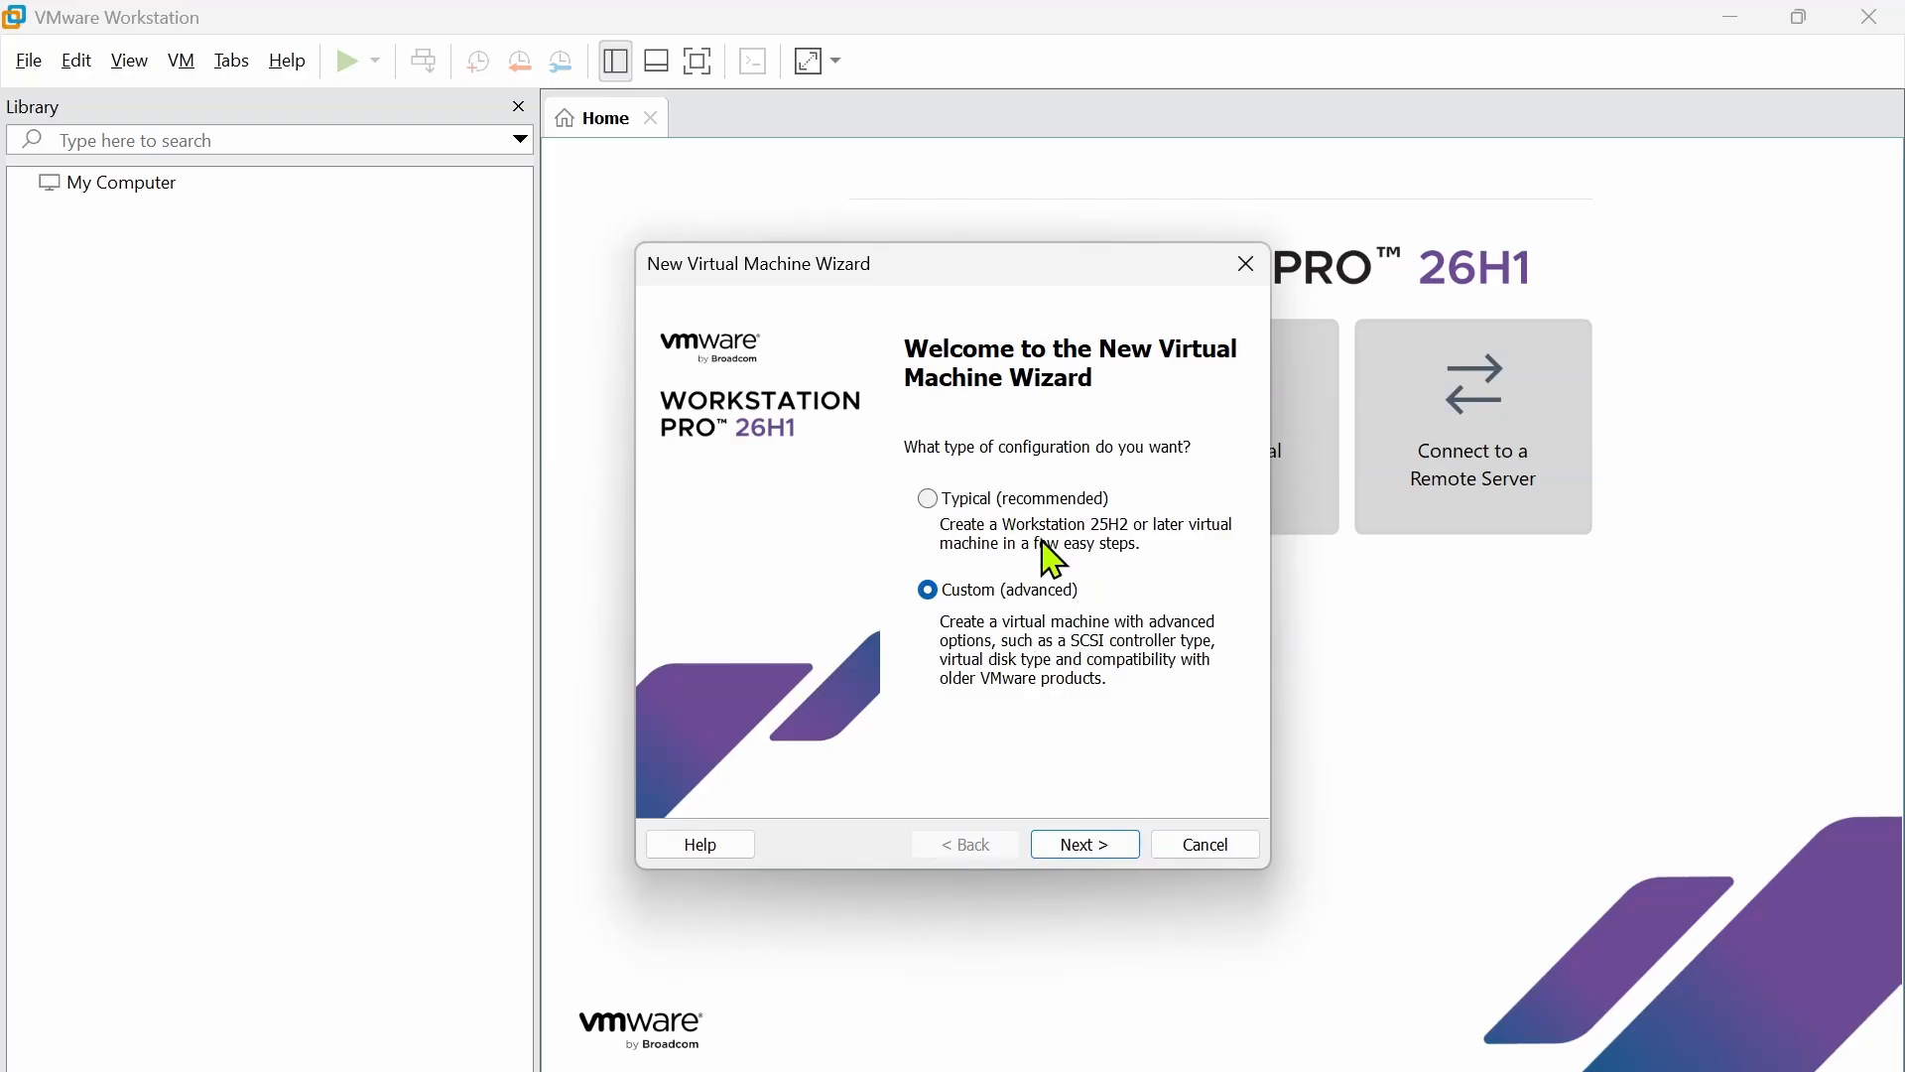
{"action": "left_click", "coordinate": [1092, 850]}
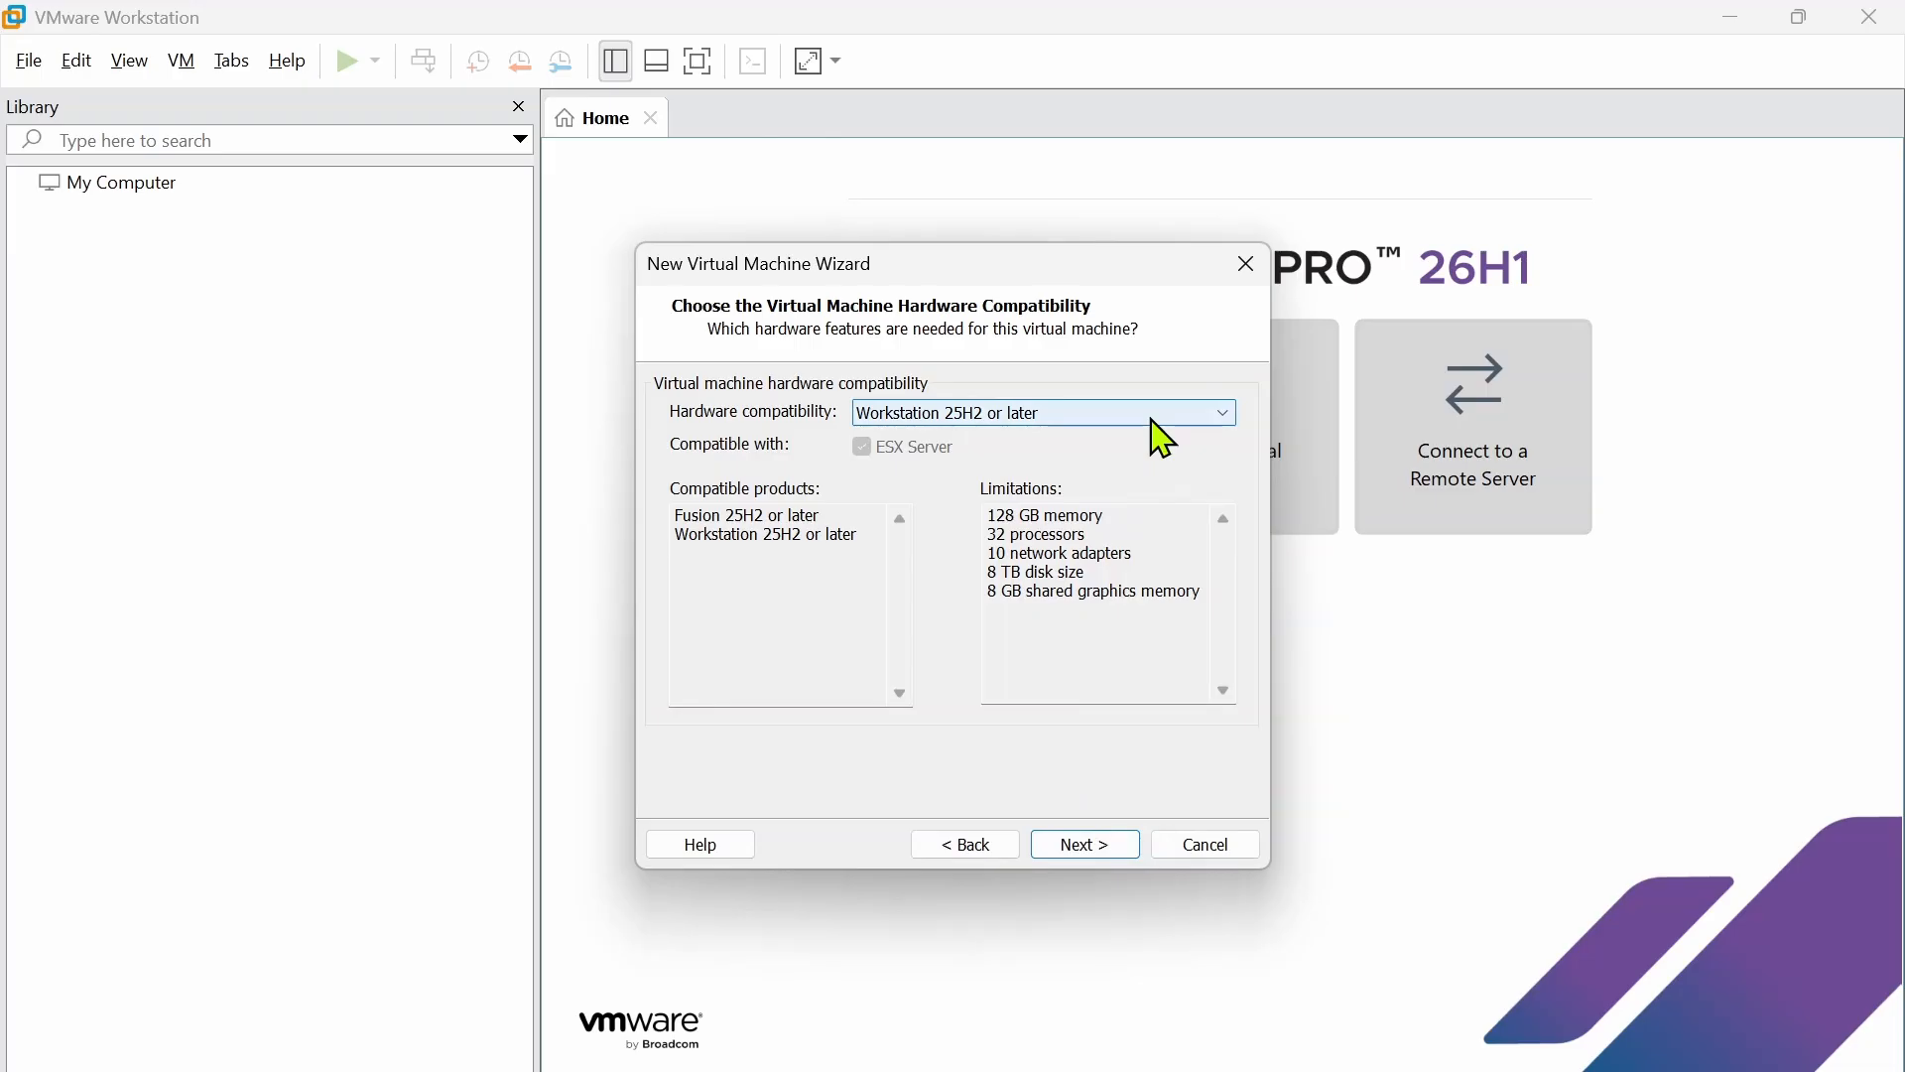
{"action": "left_click", "coordinate": [1152, 419]}
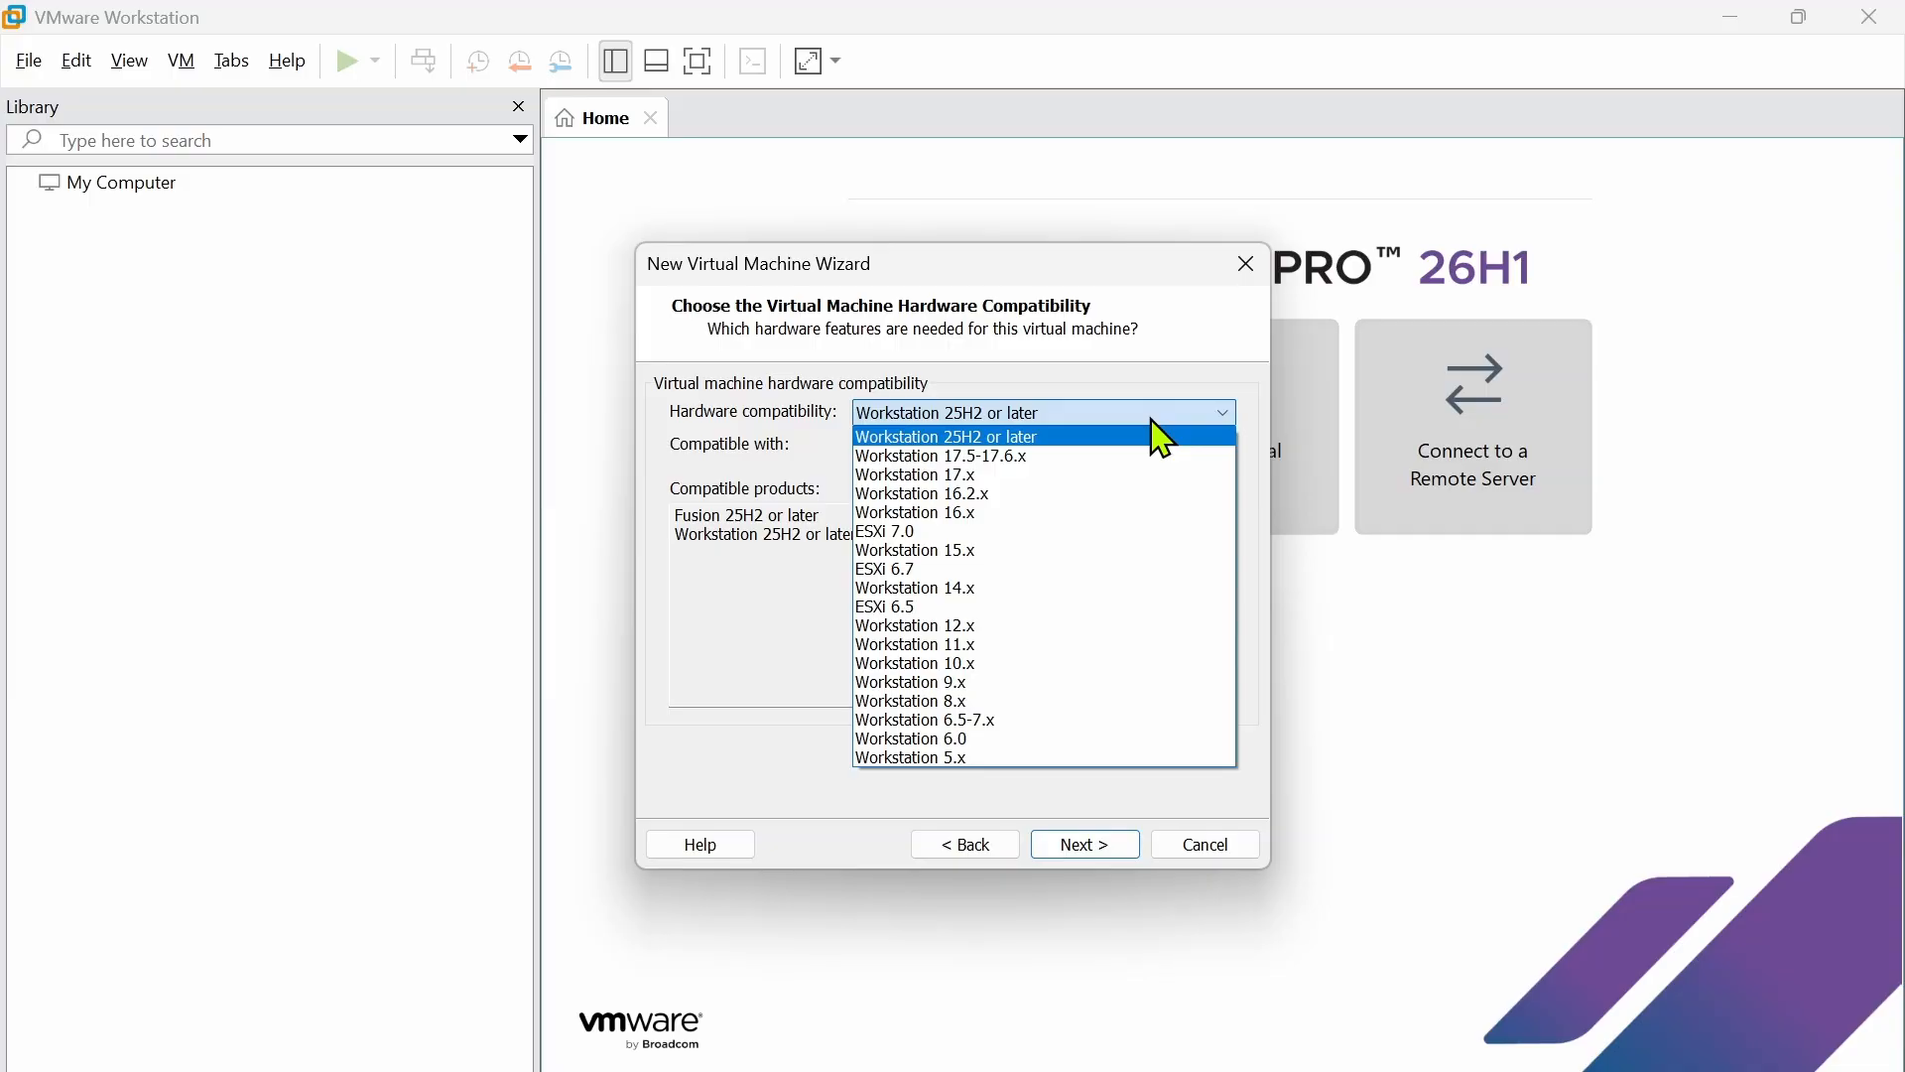
{"action": "left_click", "coordinate": [1161, 437]}
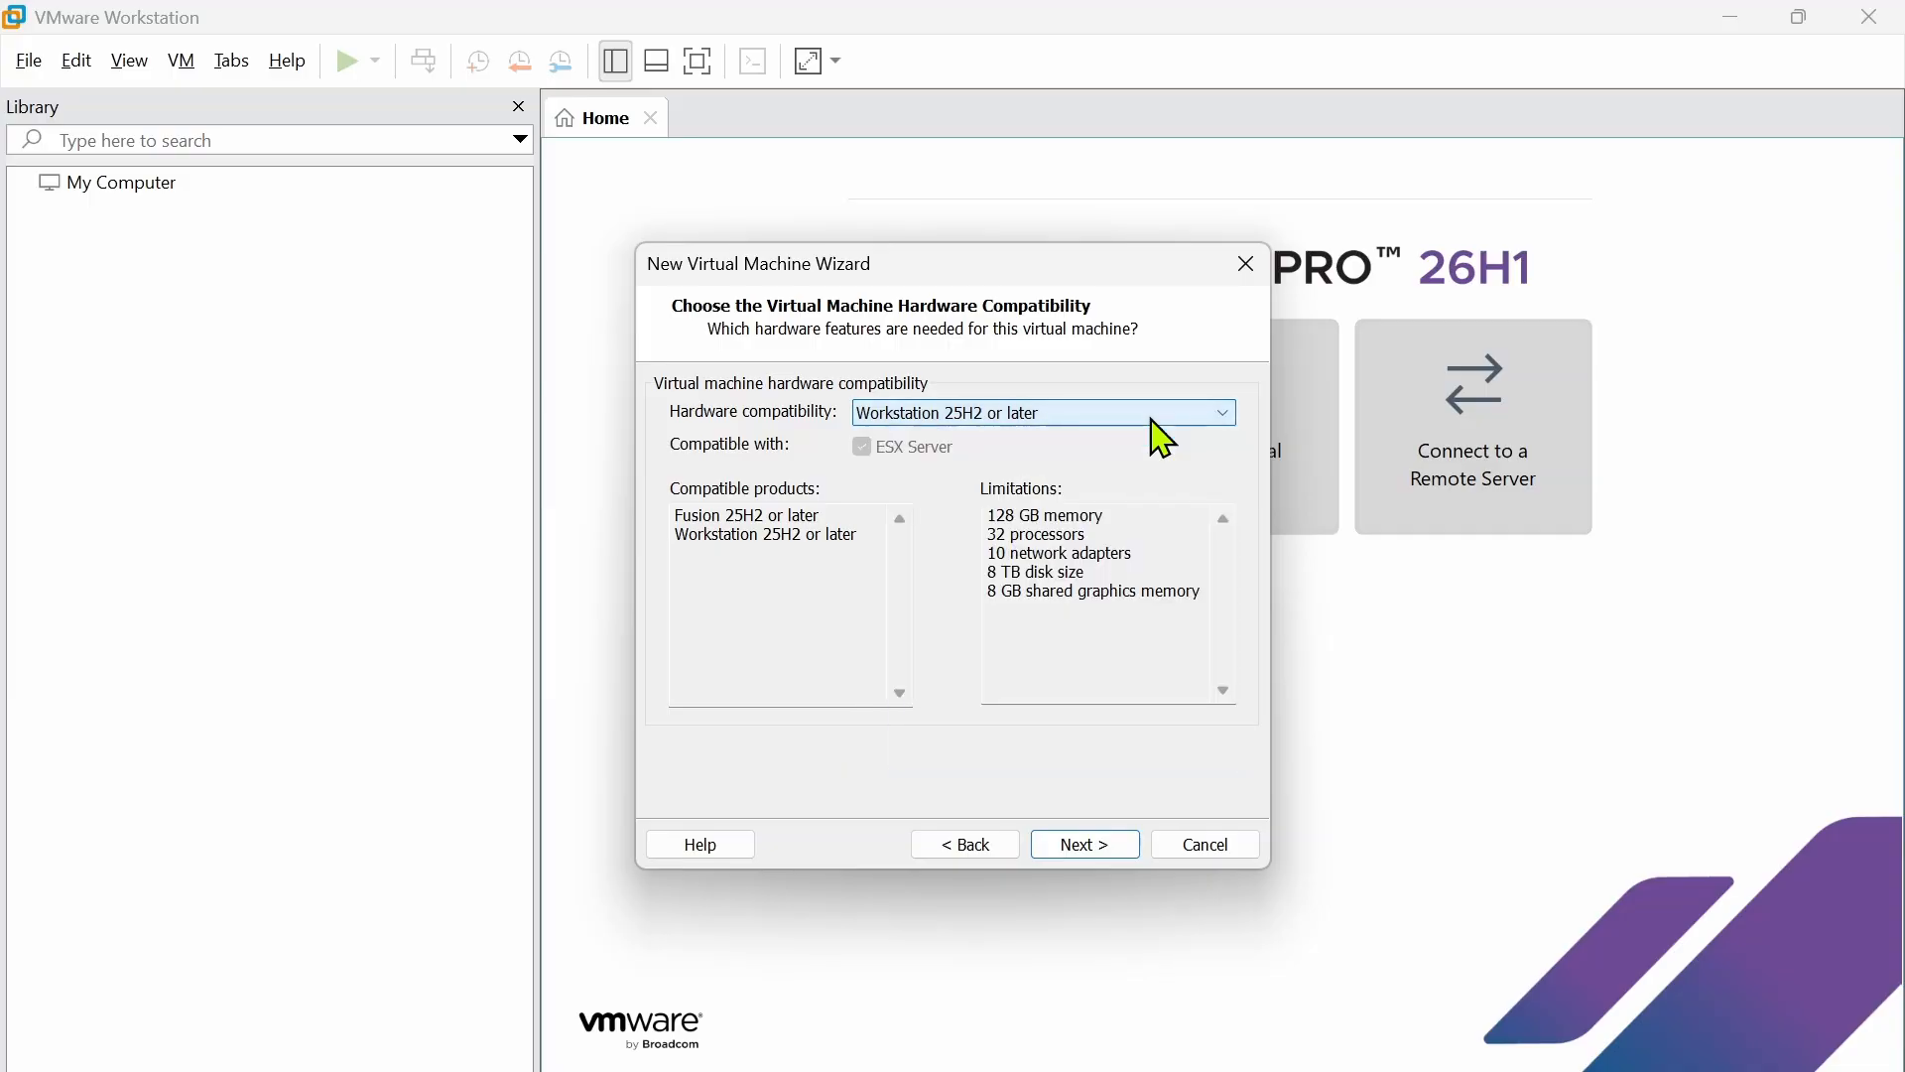
- Choose to install the OS later and set the guest to Microsoft Windows, Windows 11 x64
{"action": "left_click", "coordinate": [1096, 845]}
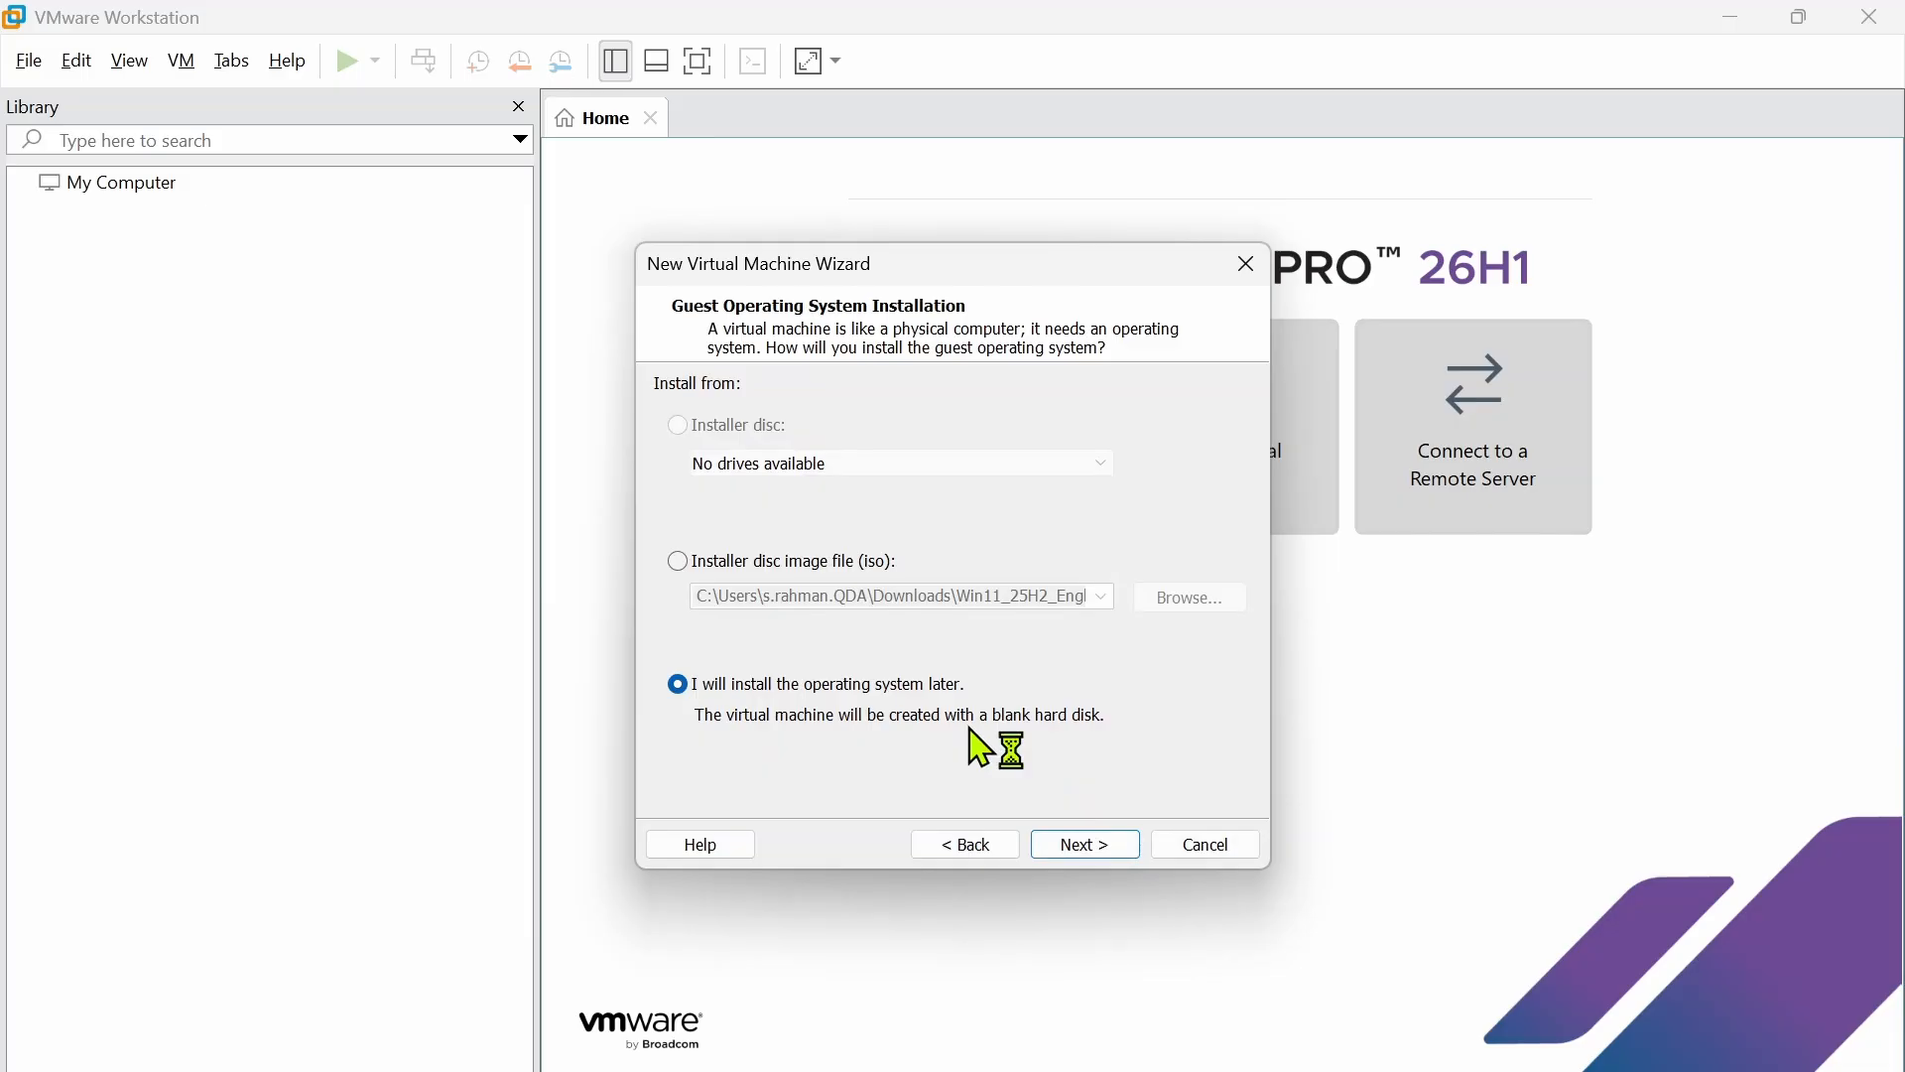
{"action": "left_click", "coordinate": [1086, 851]}
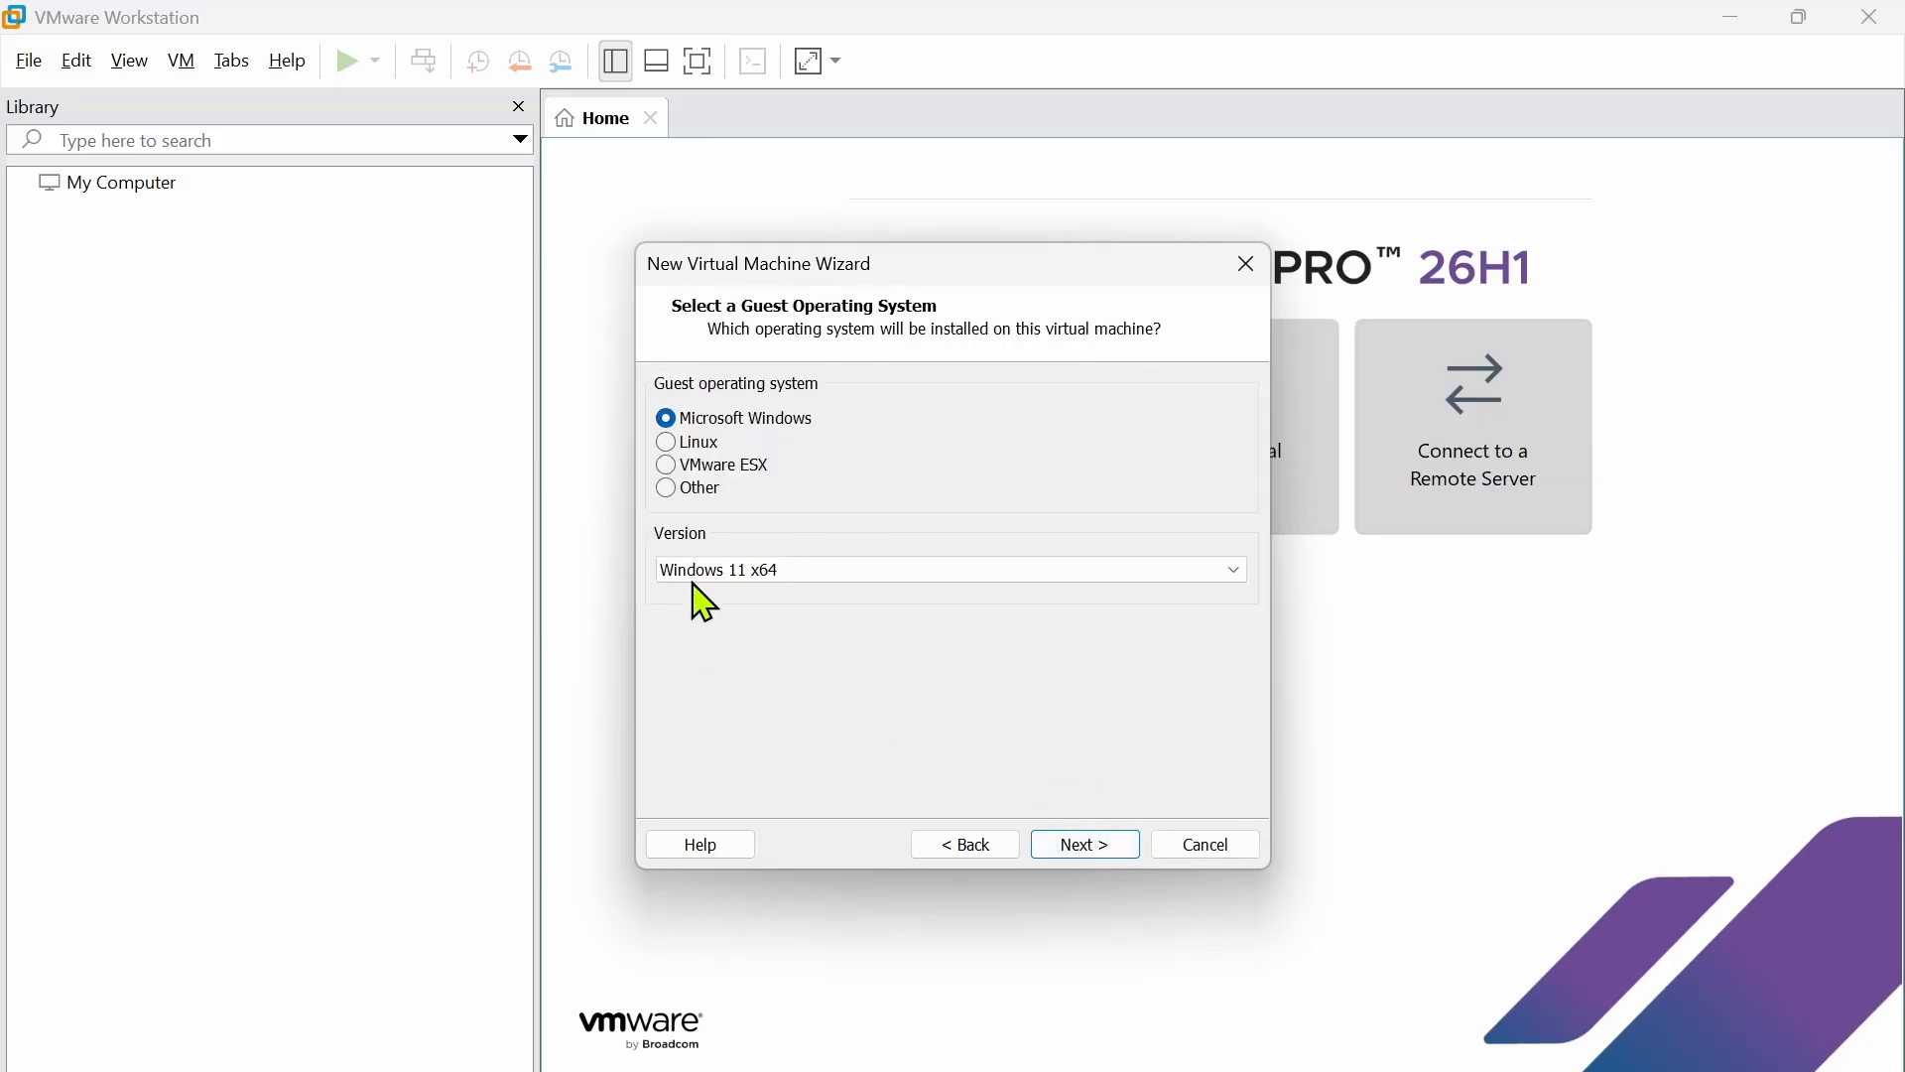
{"action": "left_click", "coordinate": [759, 577]}
{"action": "left_click", "coordinate": [836, 595]}
- Keep the name 'Windows 11 x64' and store the VM in Documents\Virtual Machines
{"action": "left_click", "coordinate": [1089, 850]}
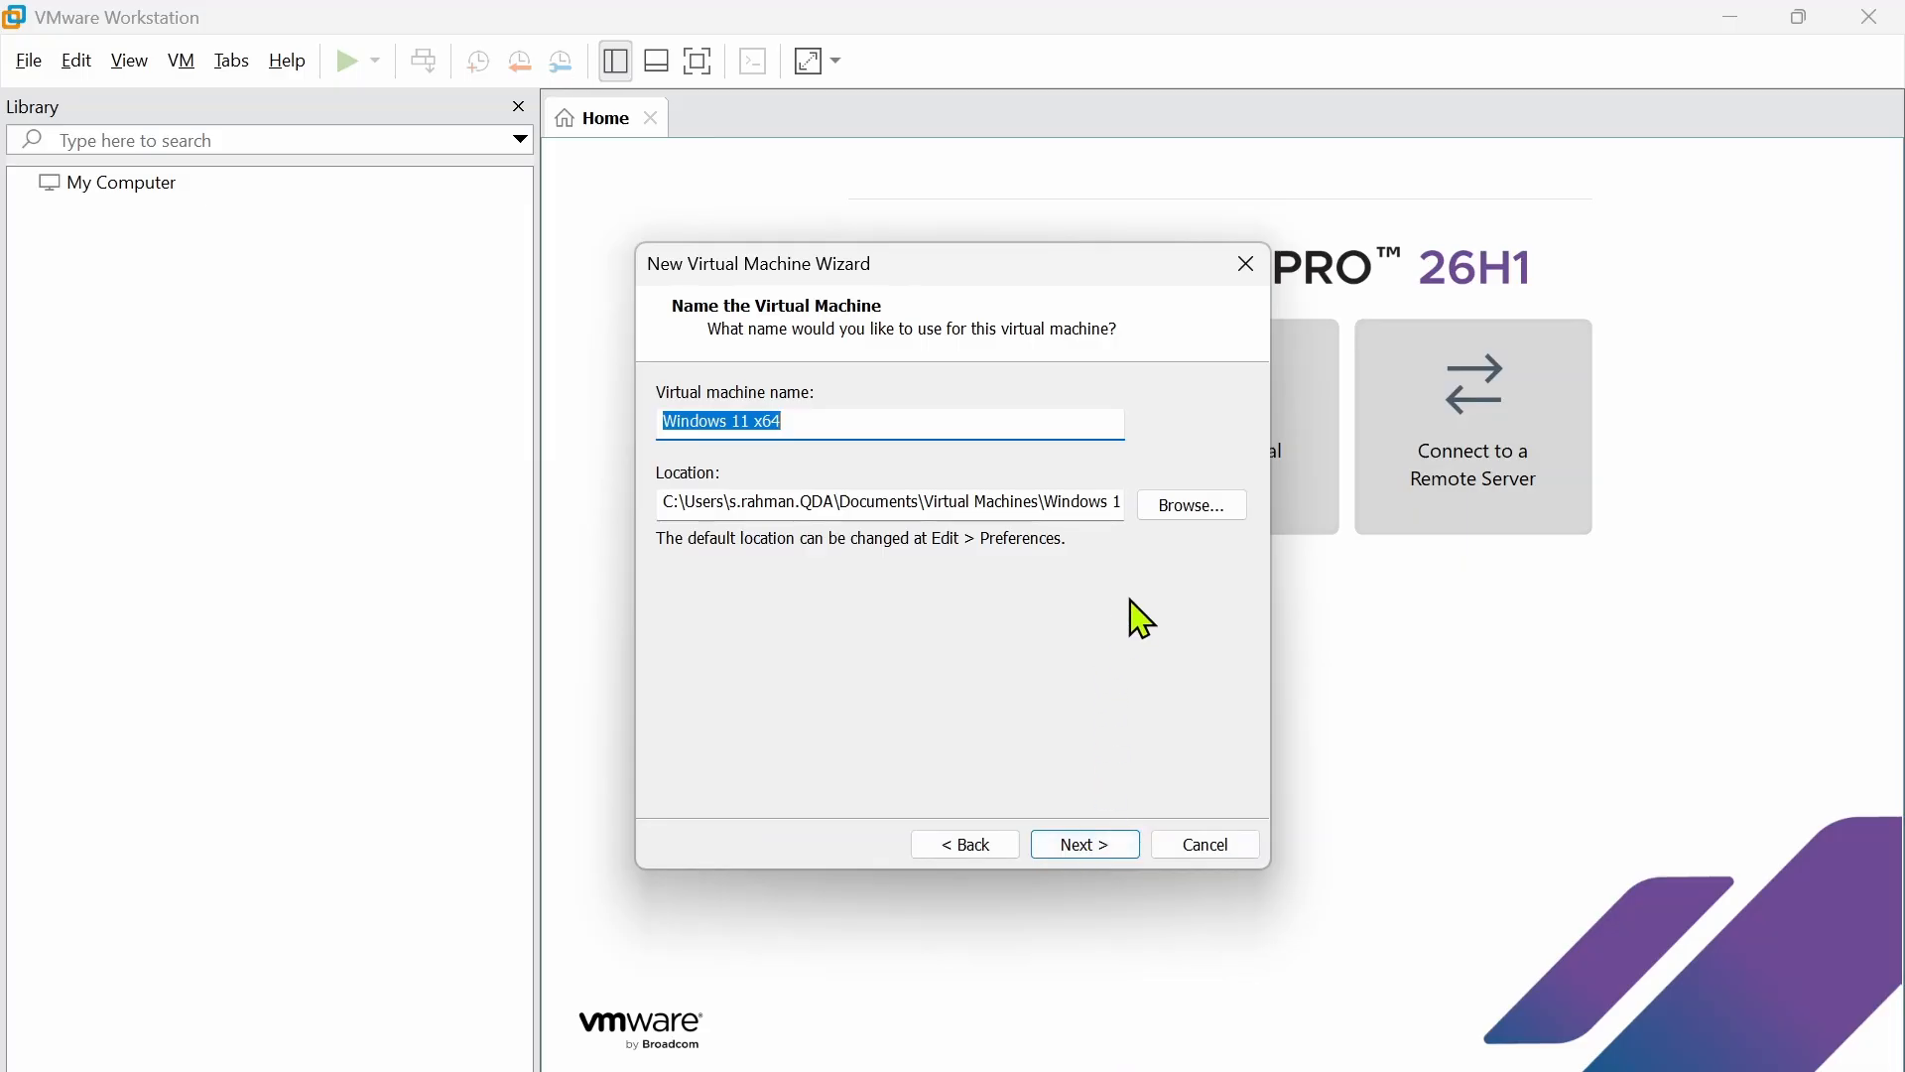
{"action": "left_click", "coordinate": [1190, 510]}
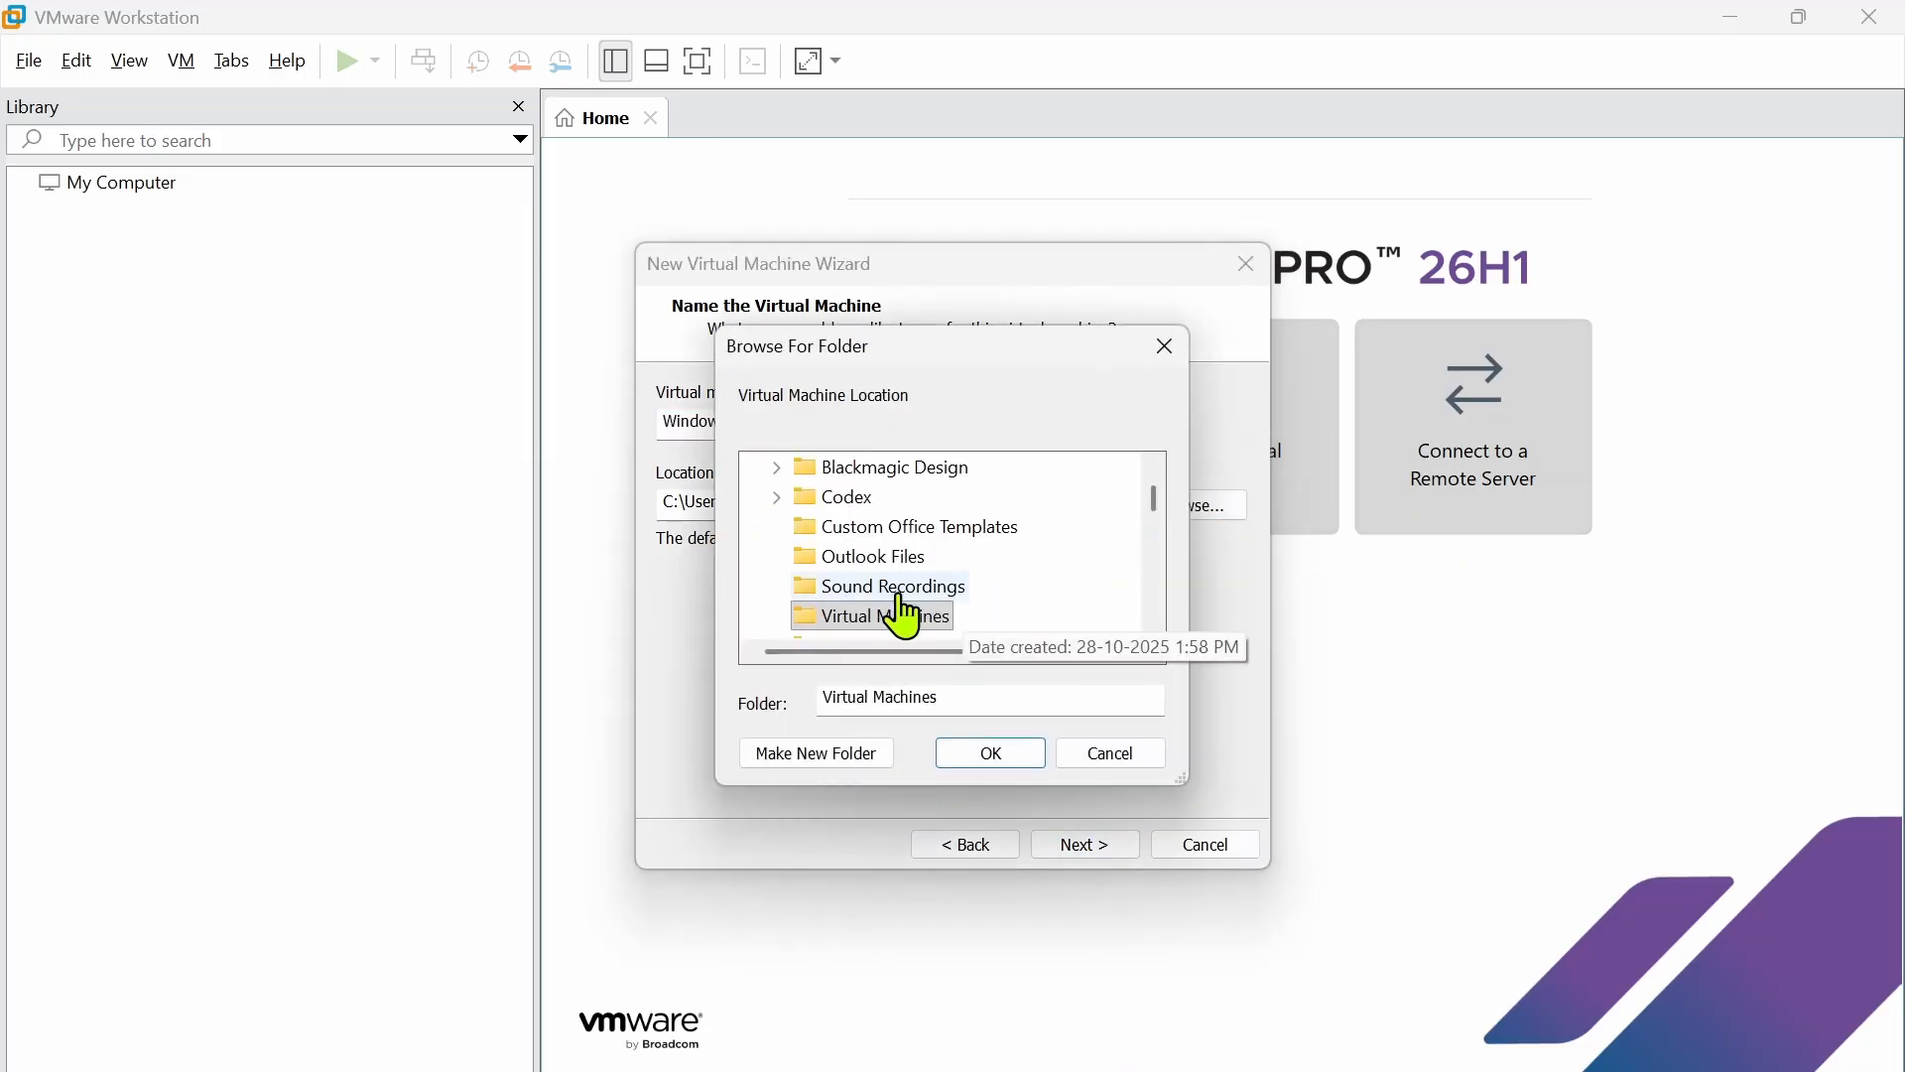
{"action": "scroll", "coordinate": [977, 556], "scroll_direction": "down", "scroll_amount": 3}
{"action": "scroll", "coordinate": [965, 537], "scroll_direction": "up", "scroll_amount": 4}
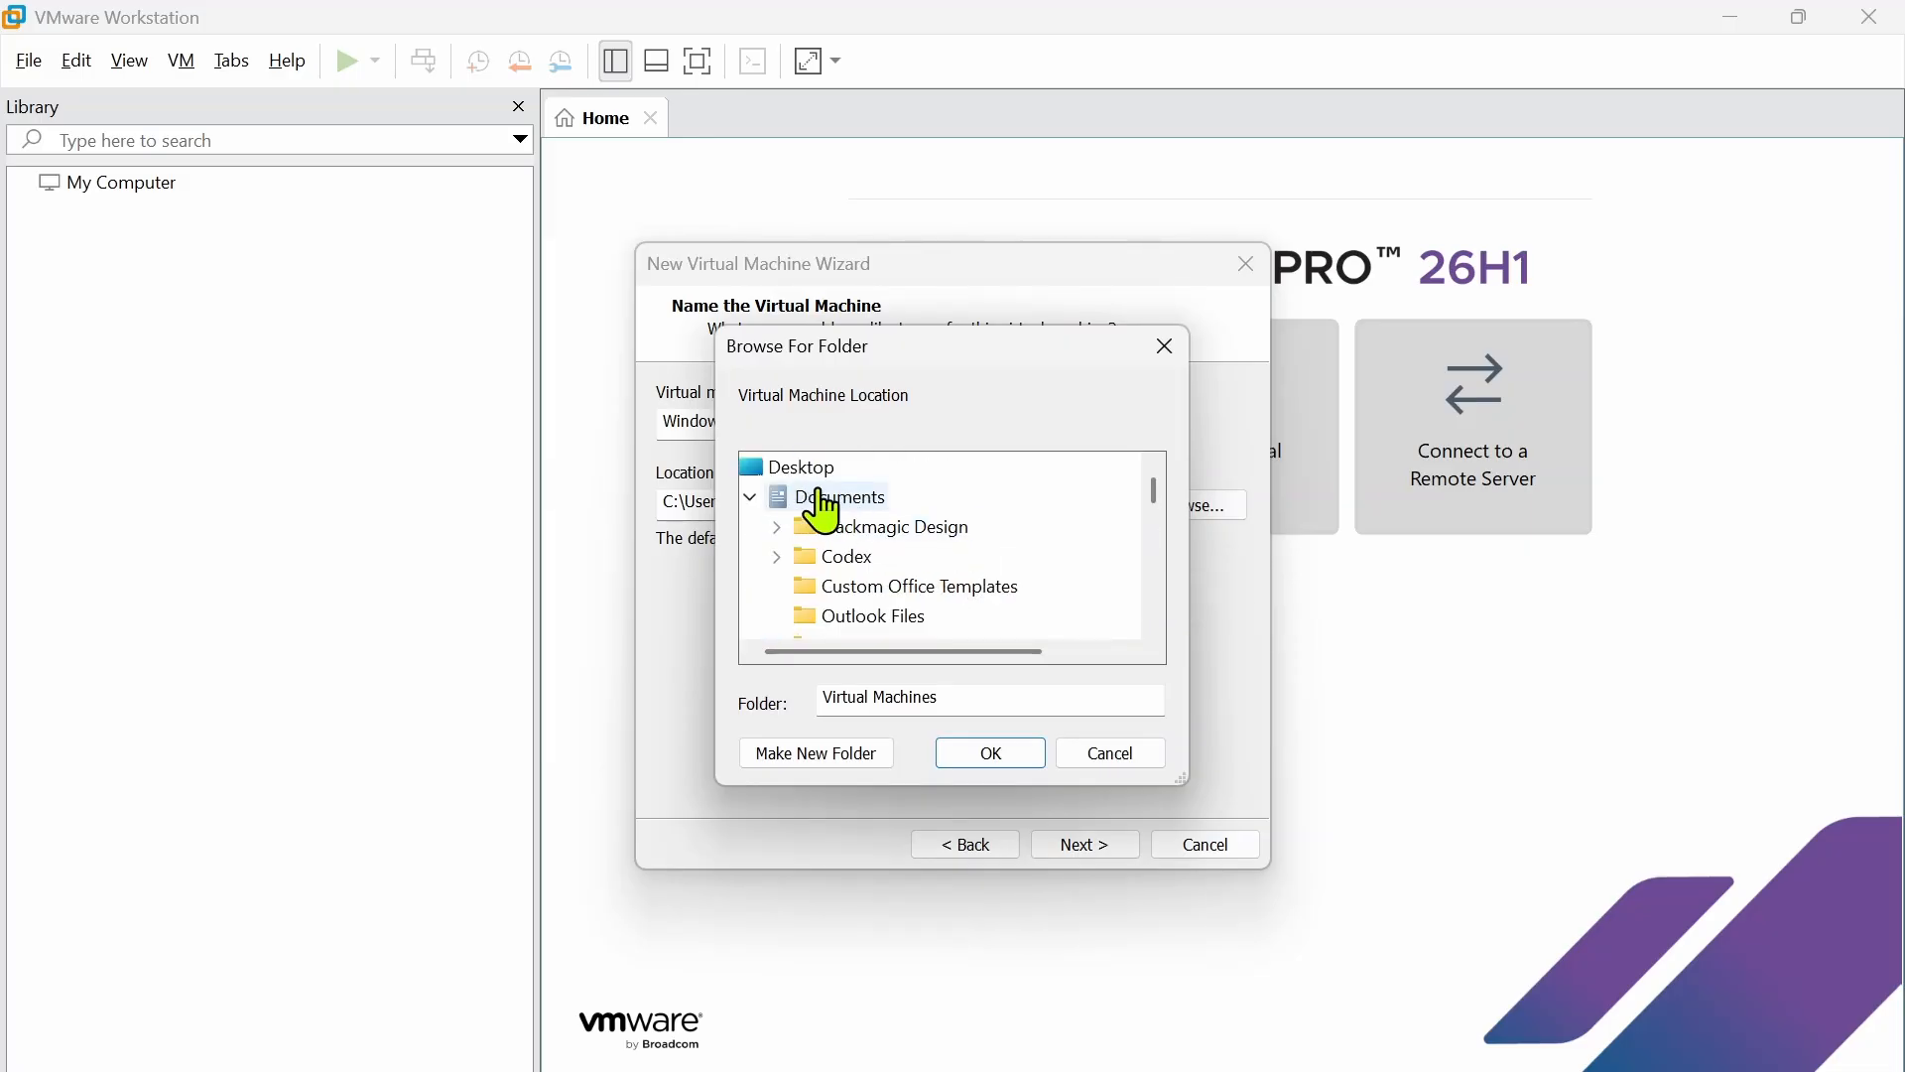
{"action": "scroll", "coordinate": [932, 568], "scroll_direction": "down", "scroll_amount": 2}
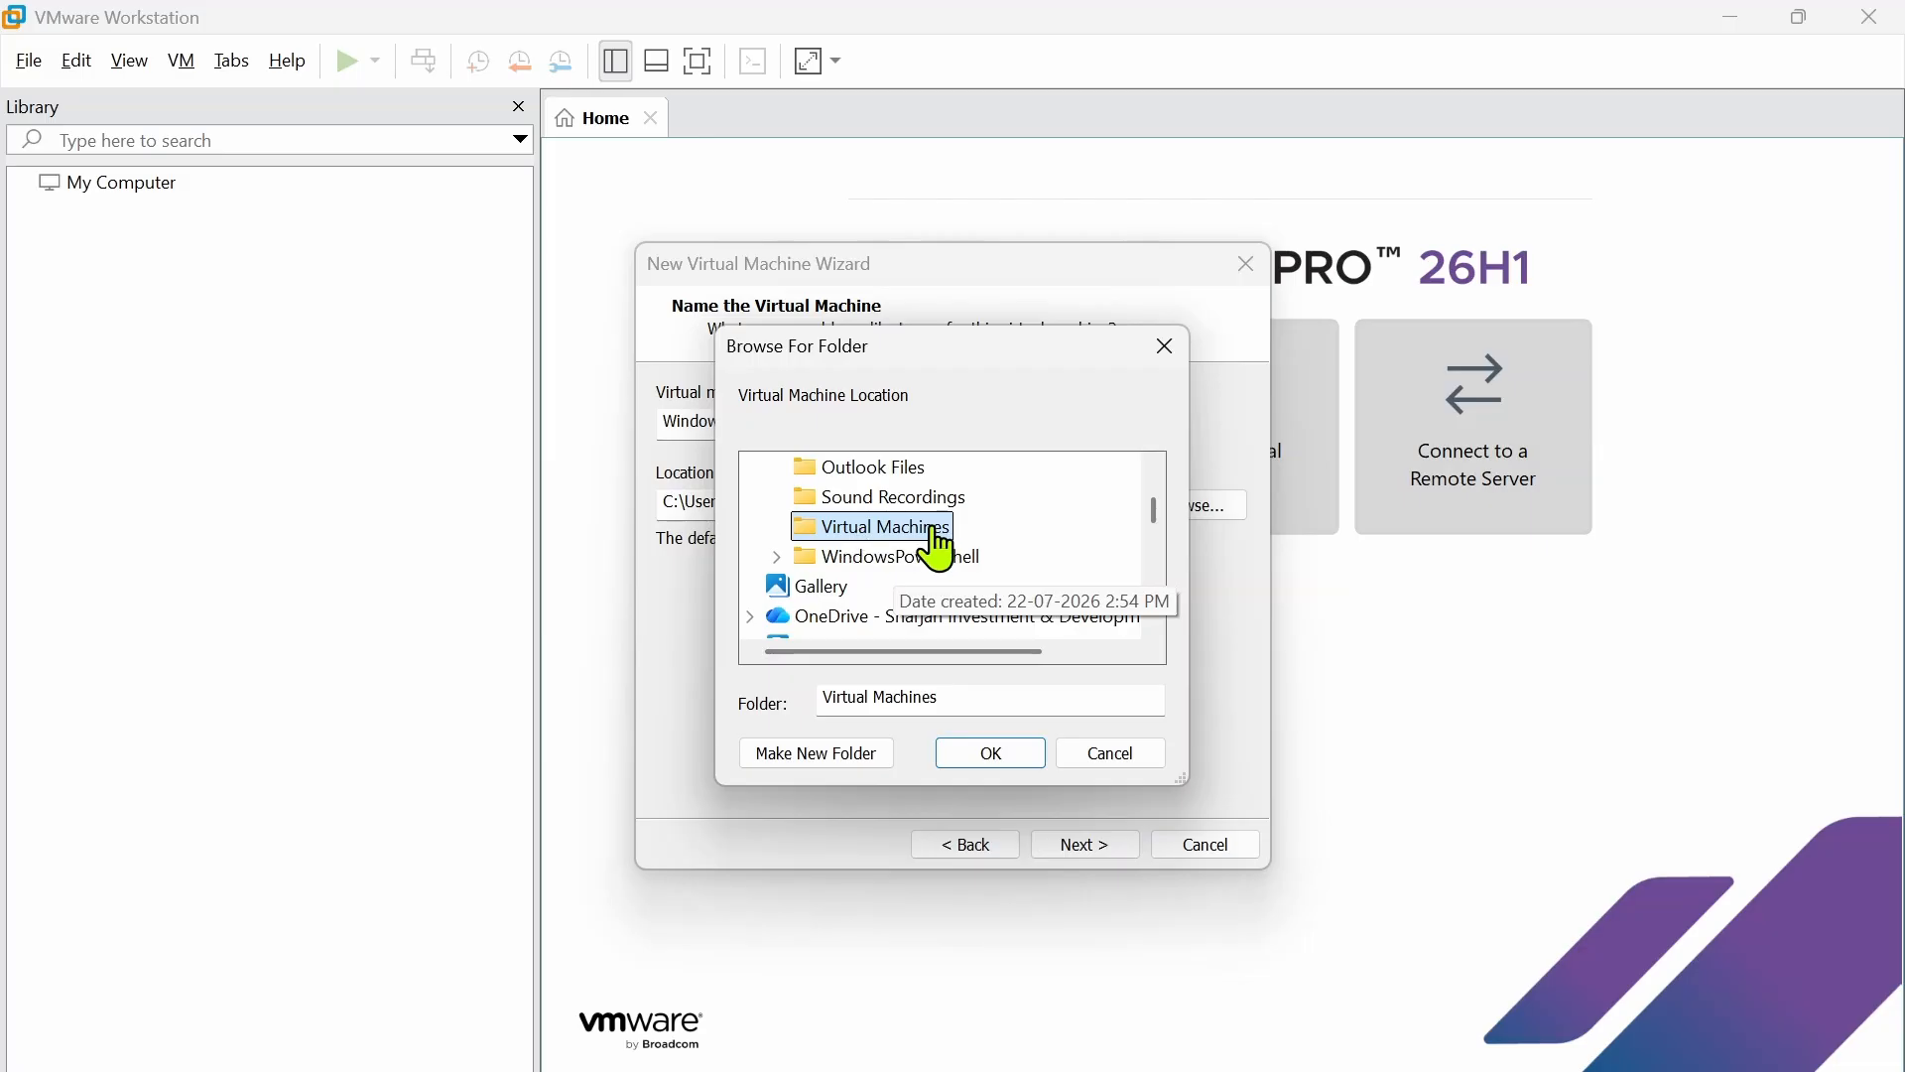
{"action": "left_click", "coordinate": [995, 756]}
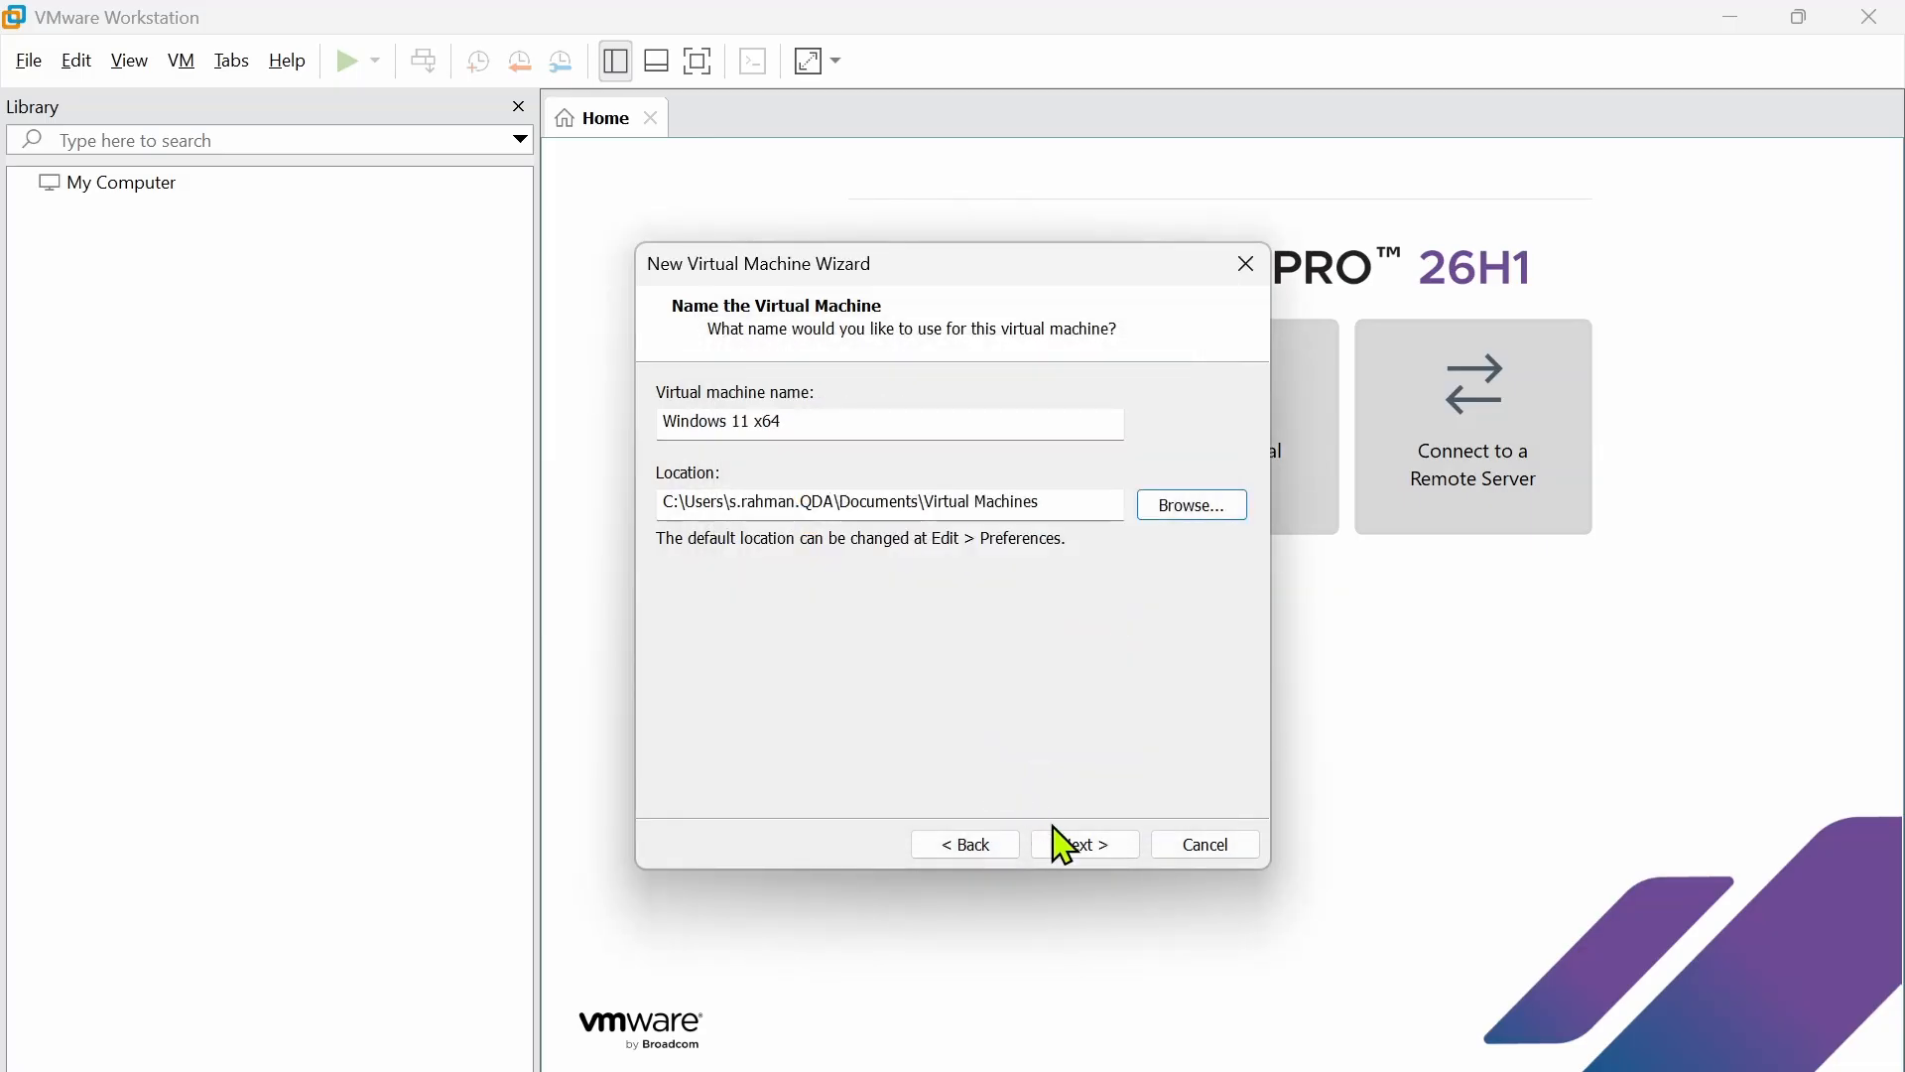
{"action": "left_click", "coordinate": [1082, 843]}
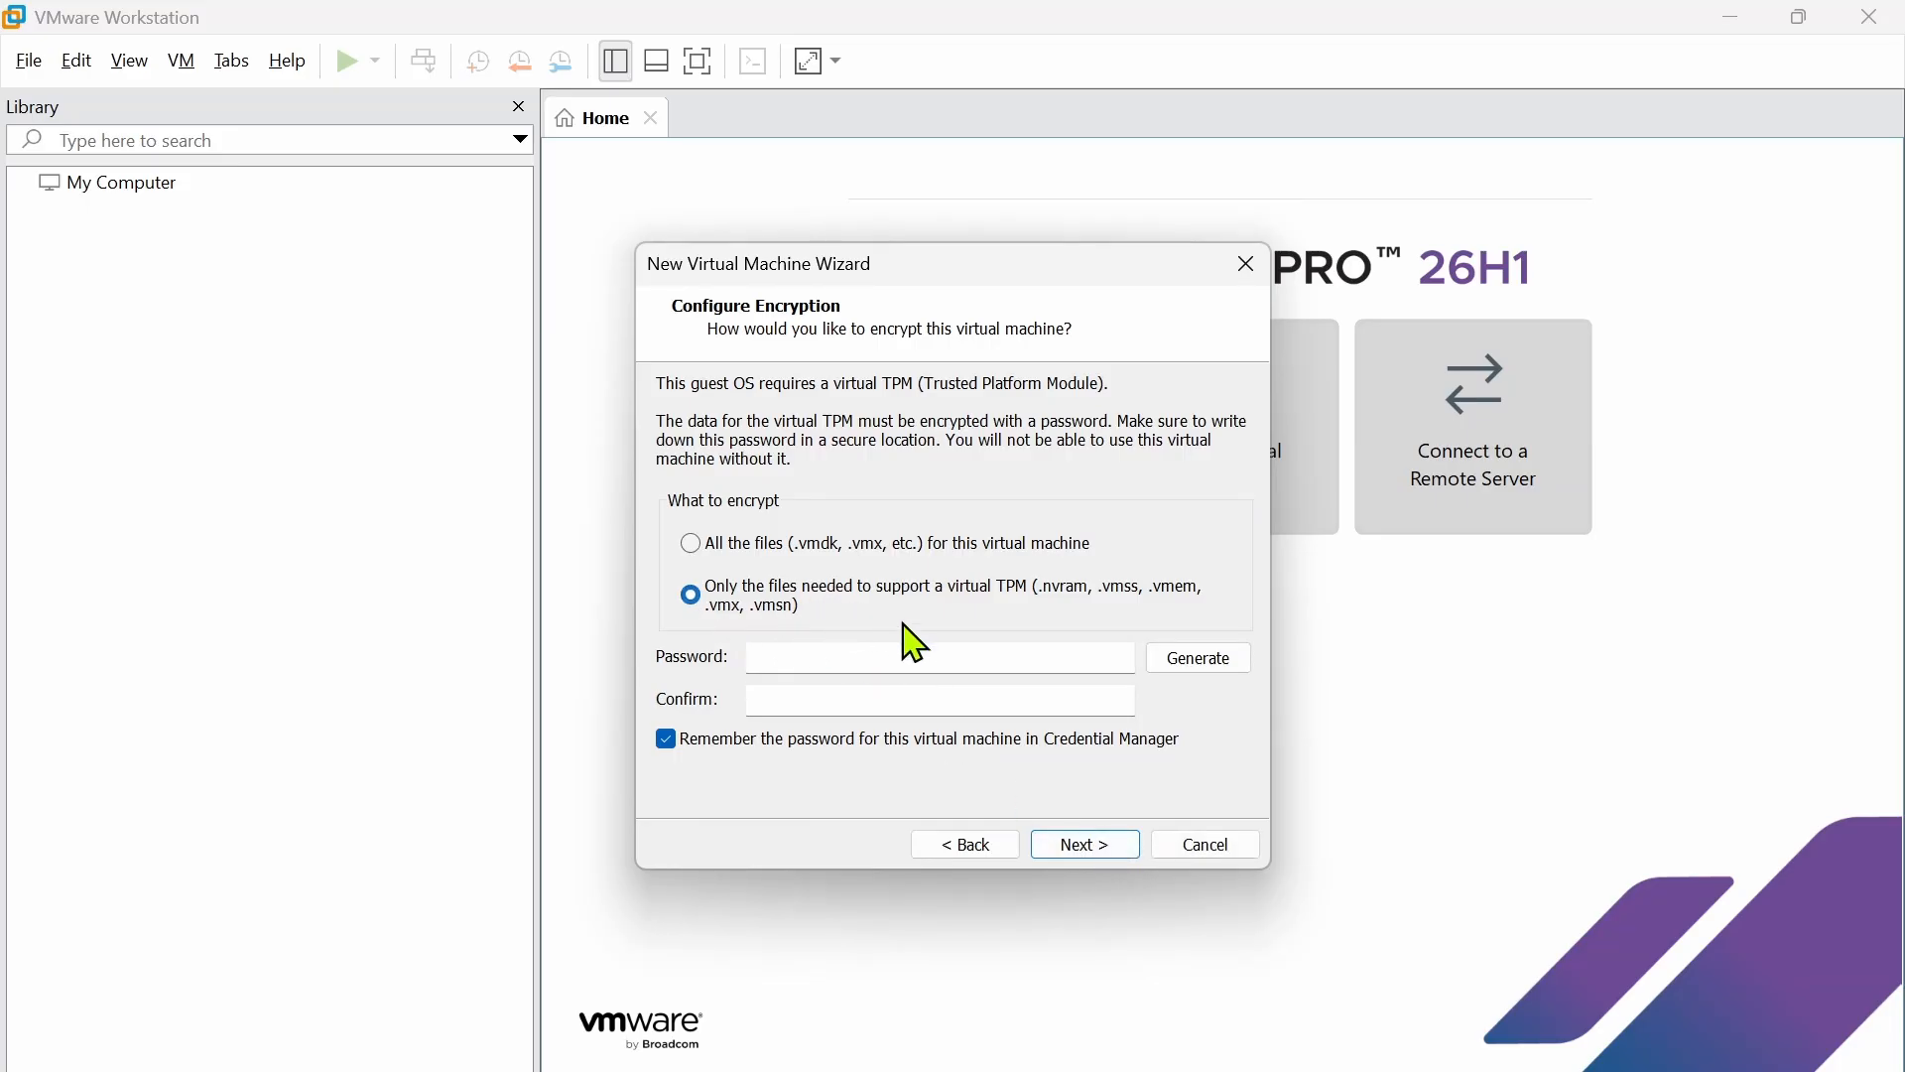
- Encrypt only the virtual TPM files with a password, then advance to Firmware Type
{"action": "left_click", "coordinate": [908, 658]}
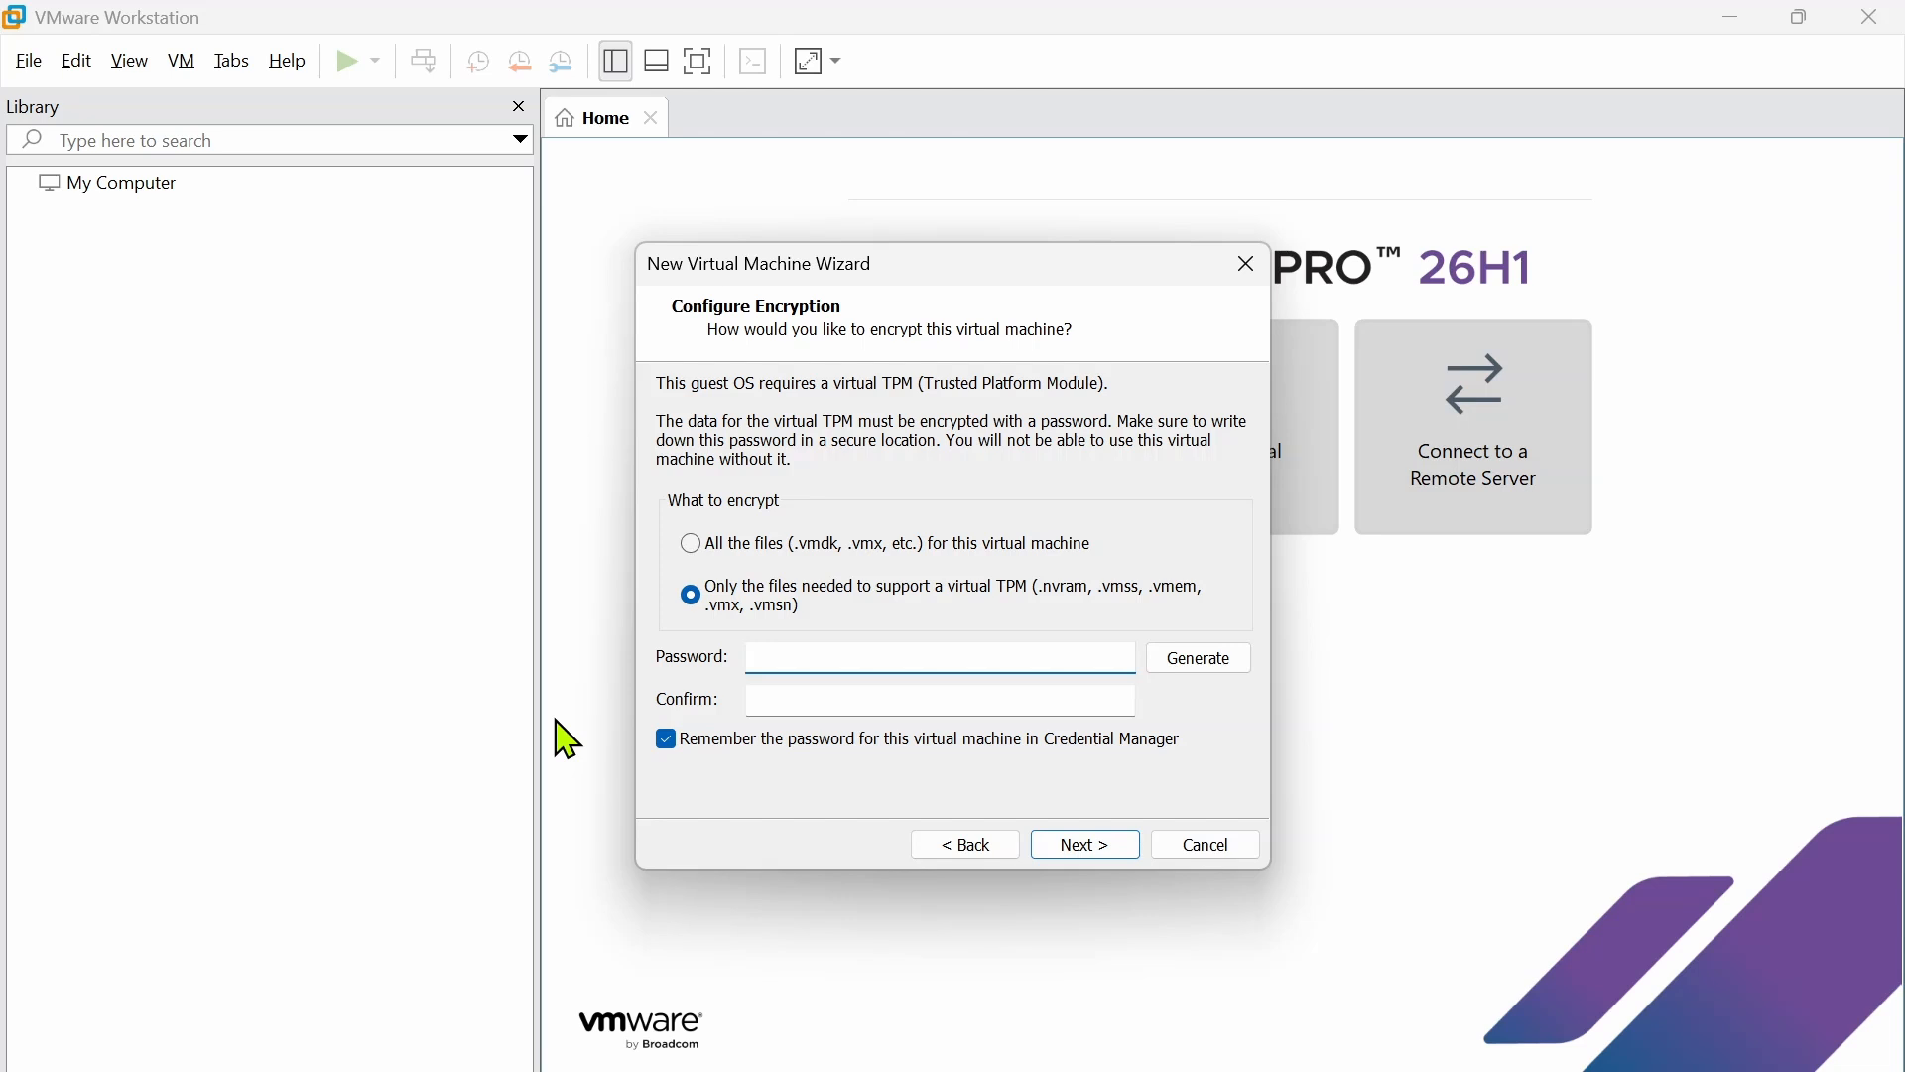
{"action": "type", "text": "a"}
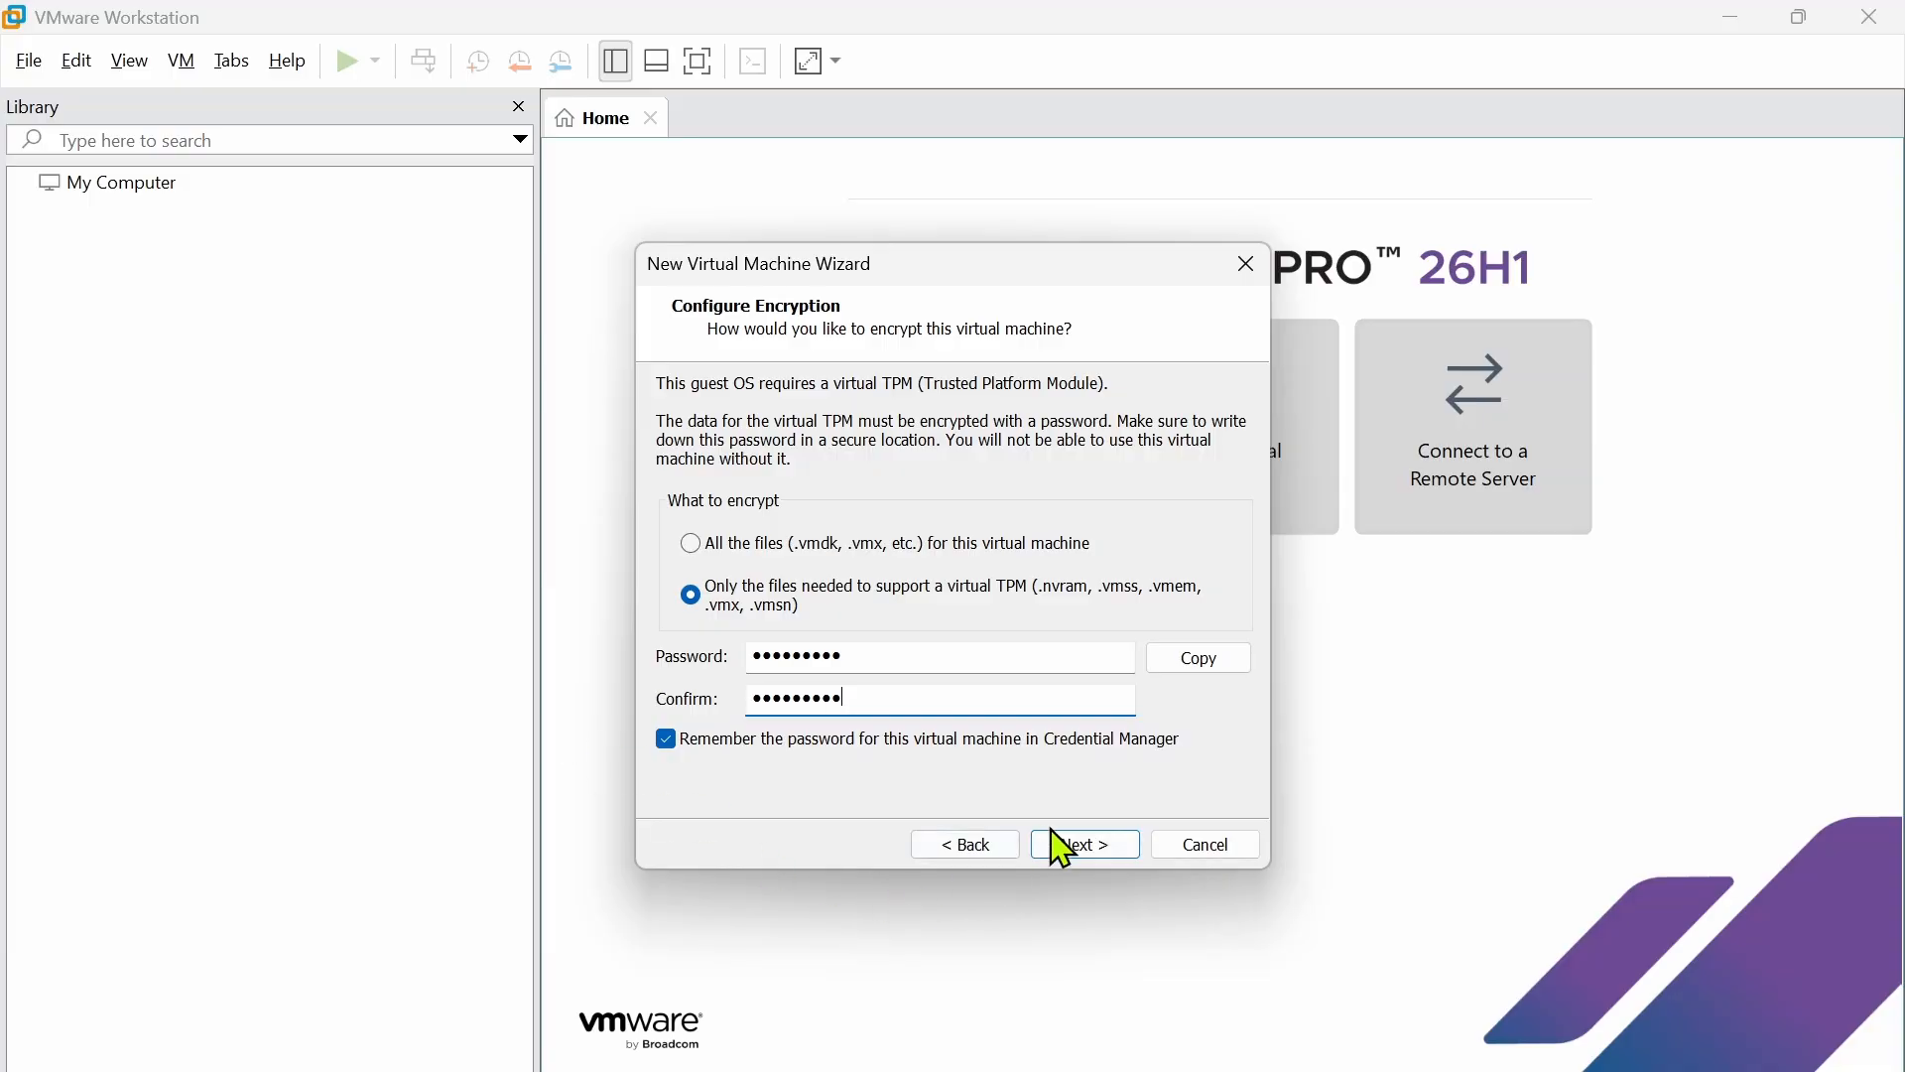
{"action": "left_click", "coordinate": [1090, 847]}
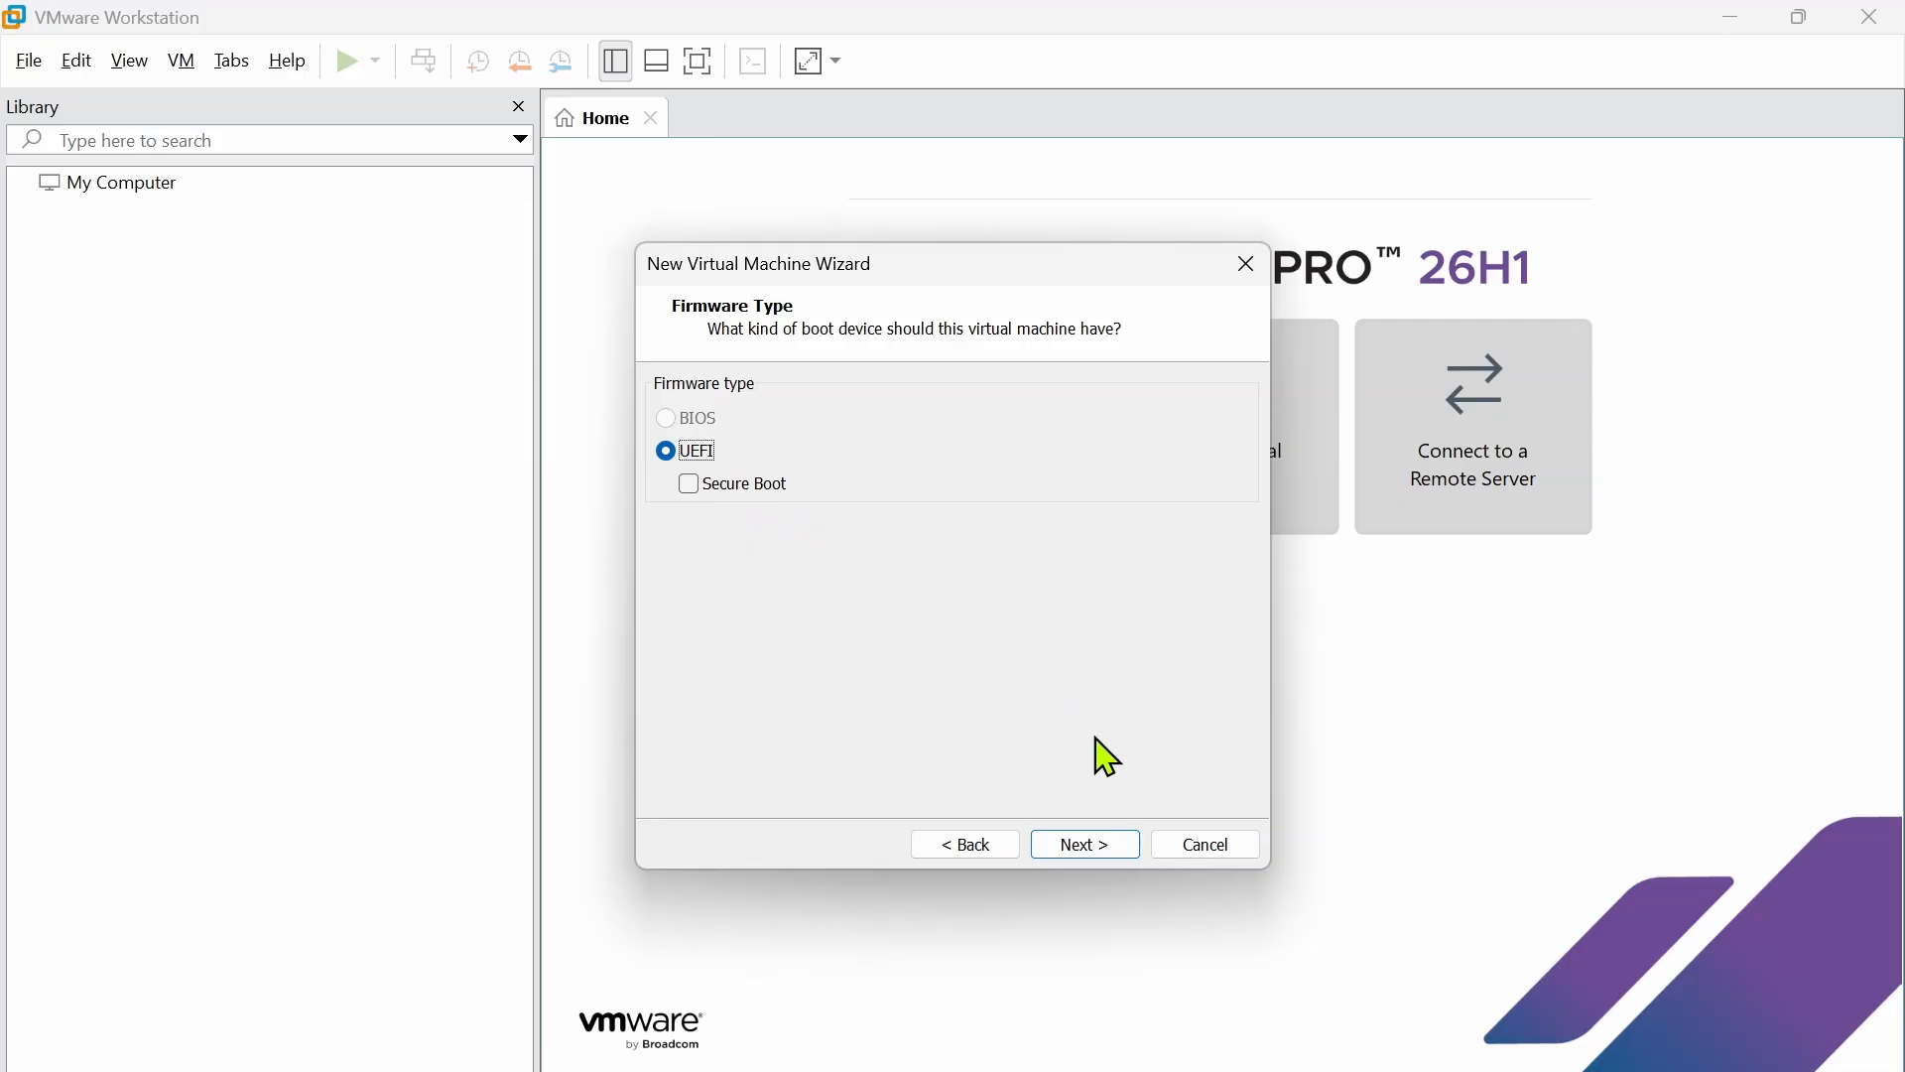
- Keep UEFI firmware with 2 processors of 1 core each, then advance to memory
{"action": "left_click", "coordinate": [1102, 845]}
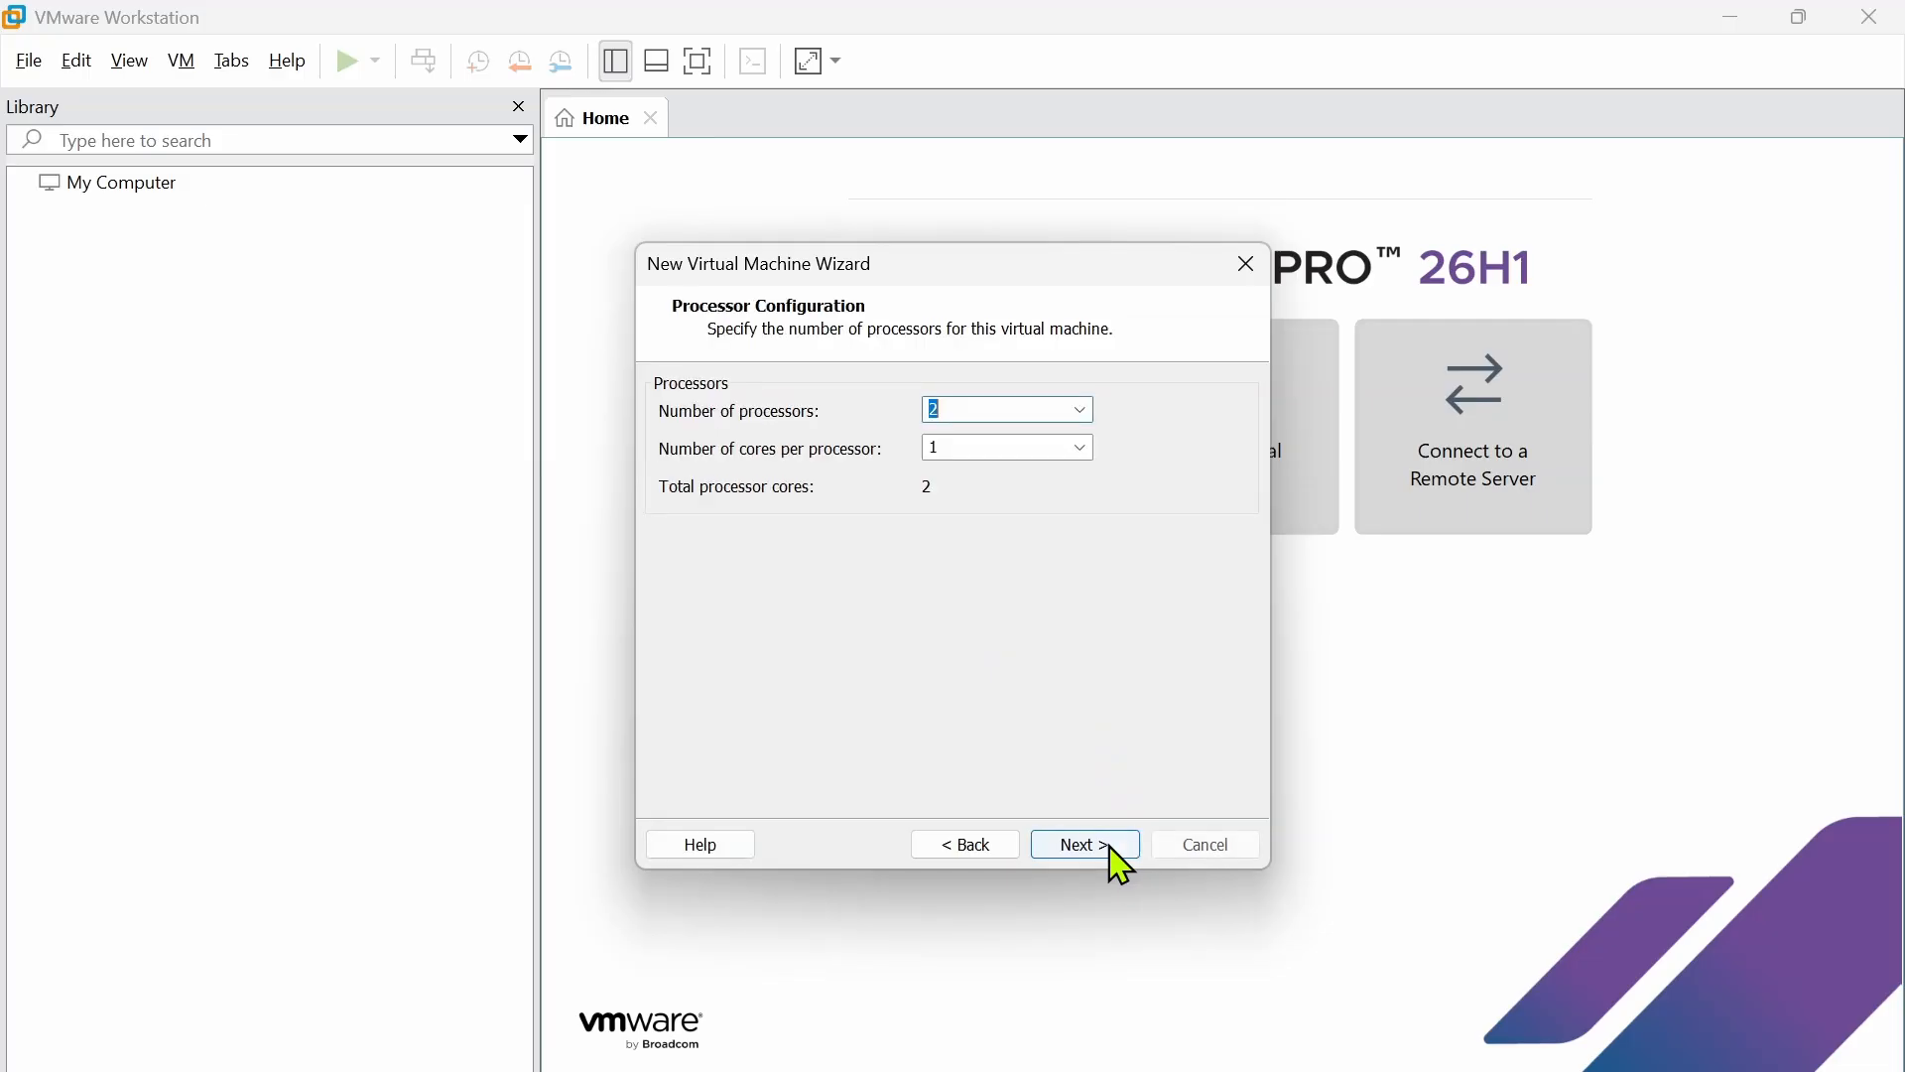
{"action": "left_click", "coordinate": [1082, 410]}
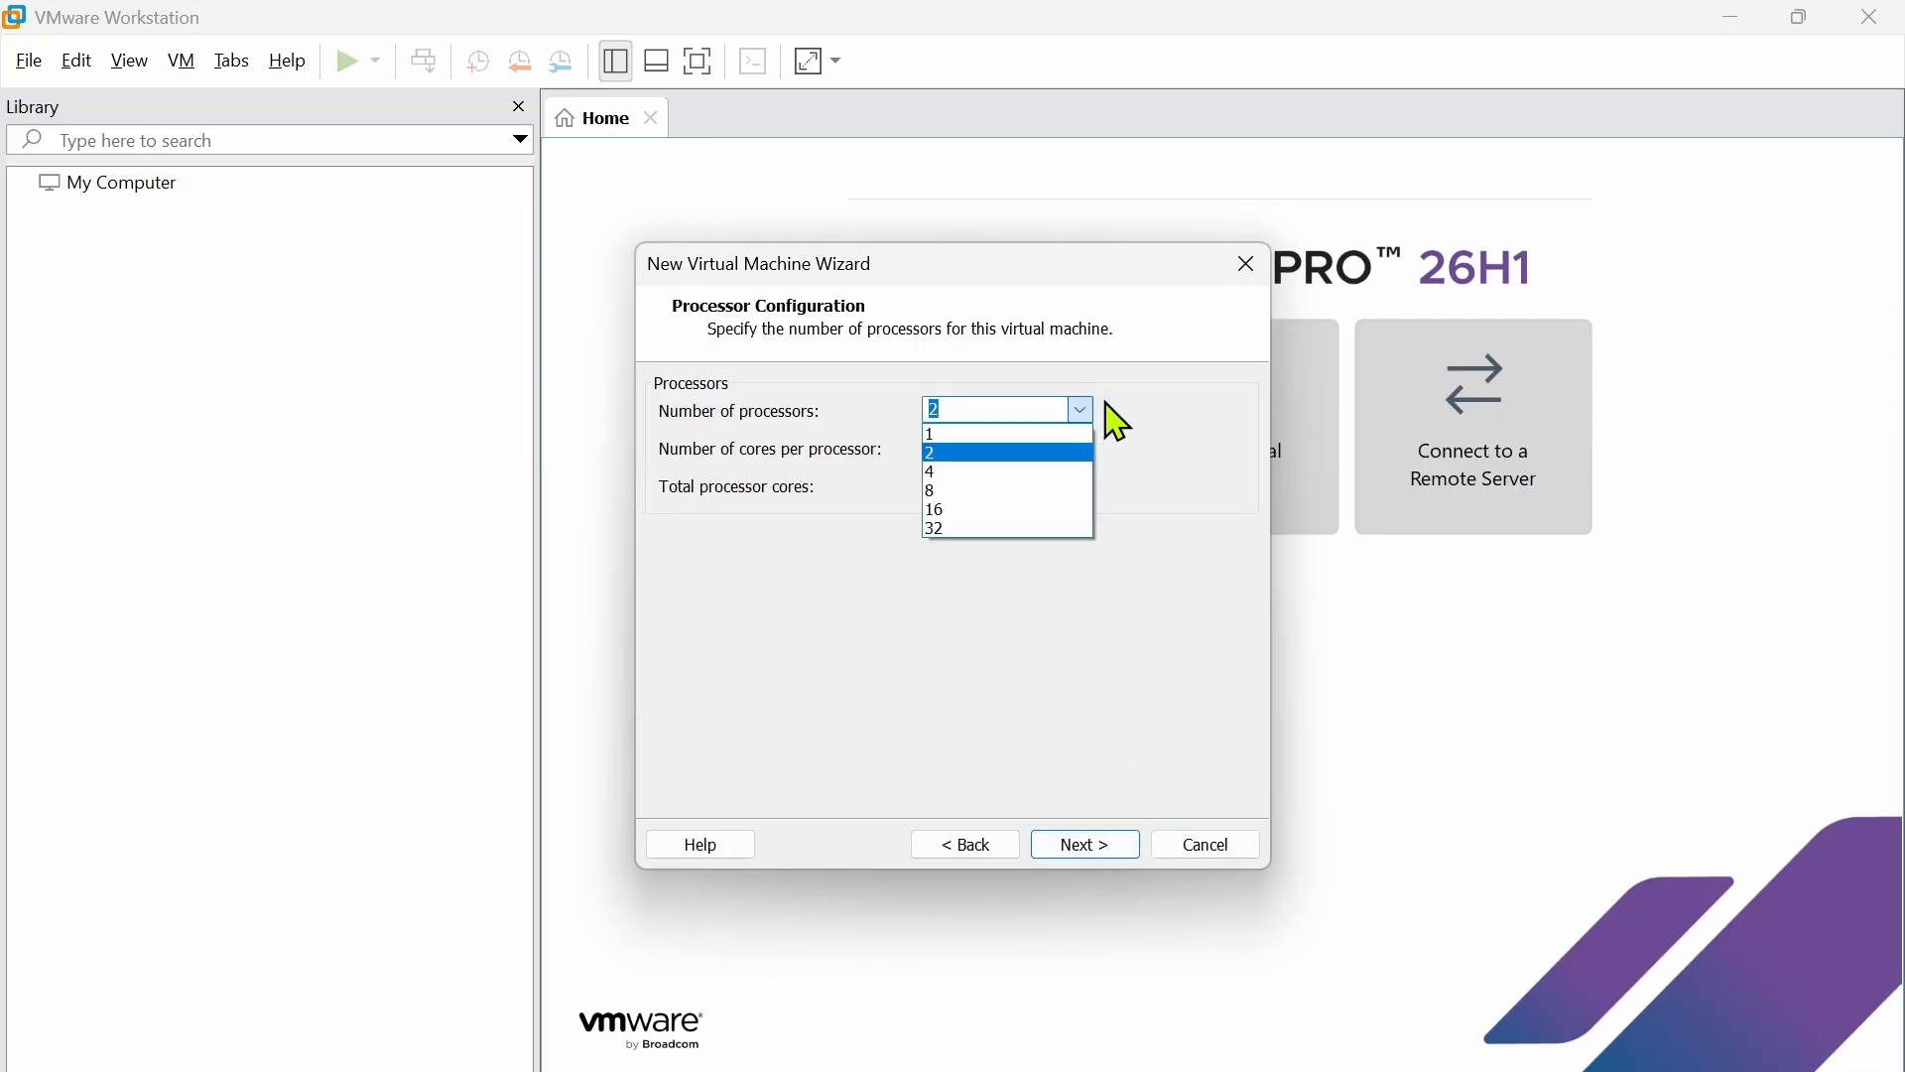
{"action": "left_click", "coordinate": [1190, 500]}
{"action": "left_click", "coordinate": [1081, 448]}
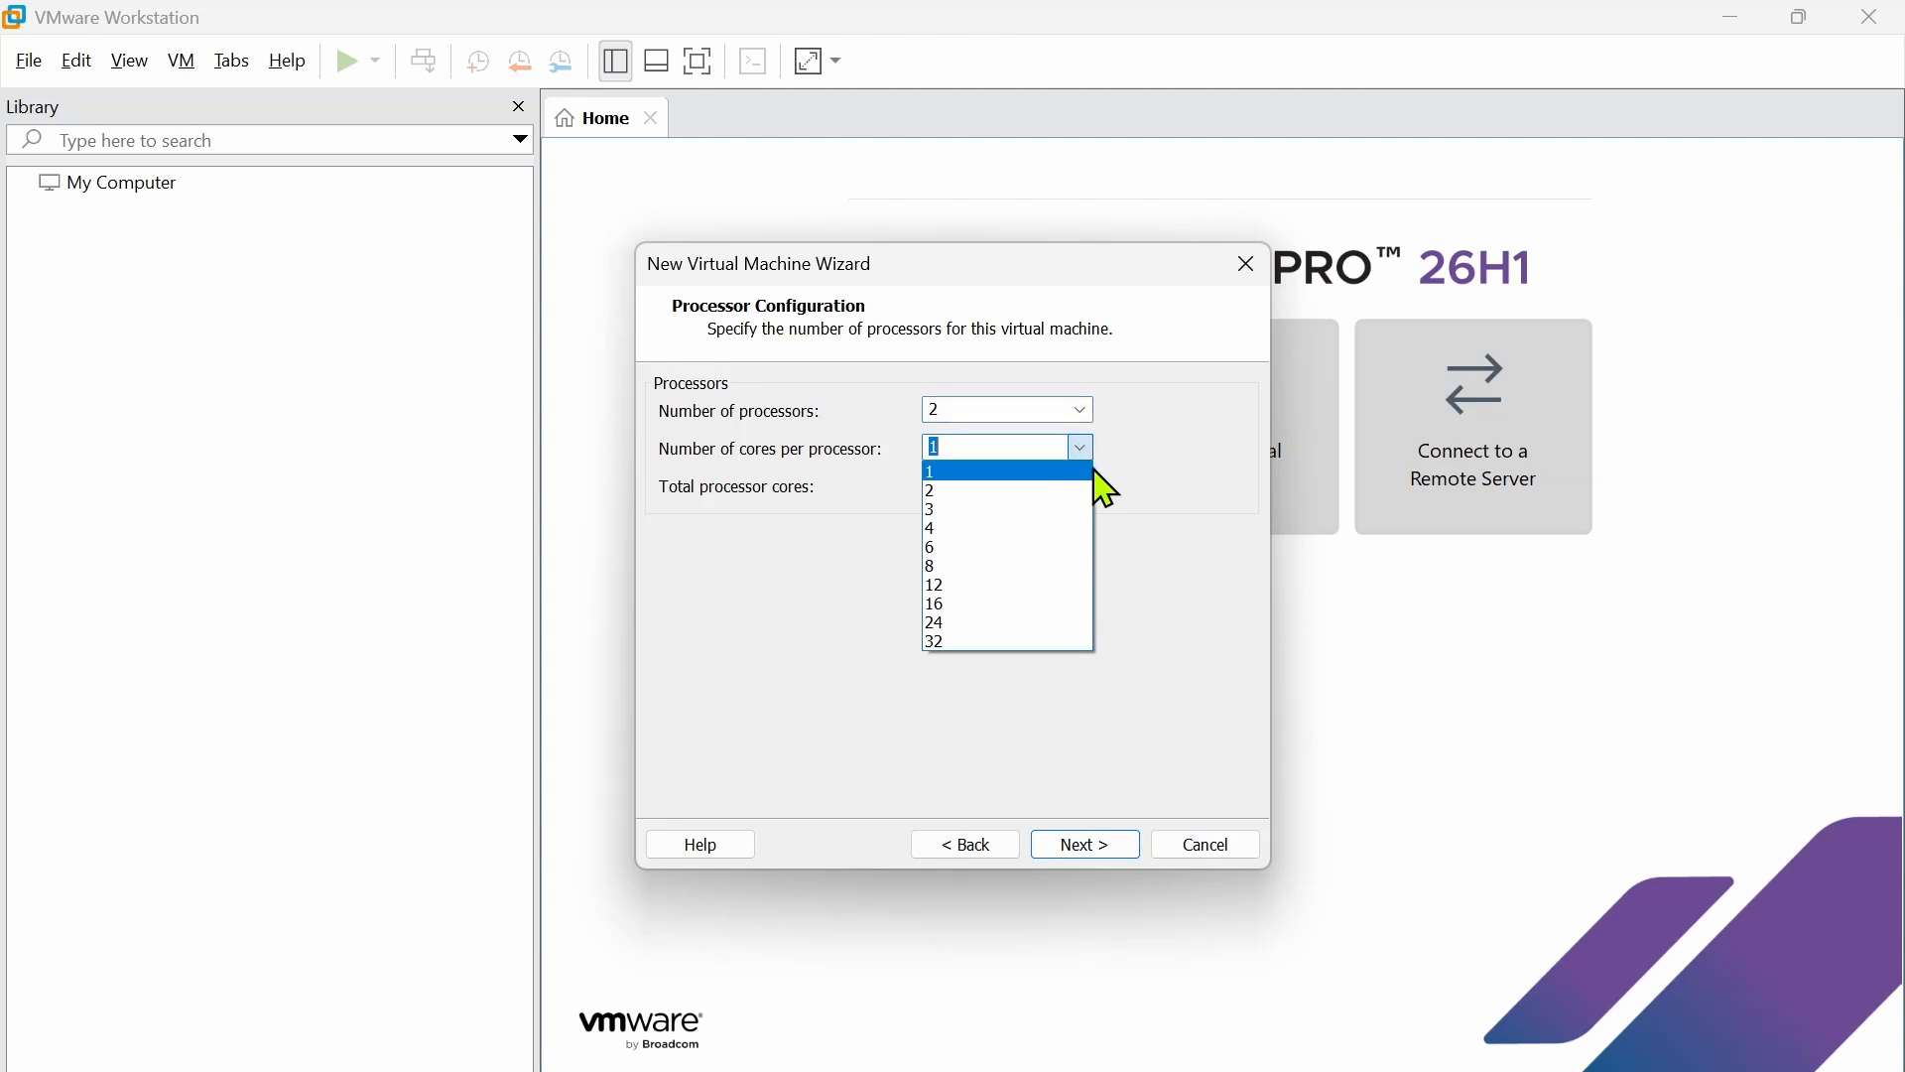
{"action": "left_click", "coordinate": [1186, 483]}
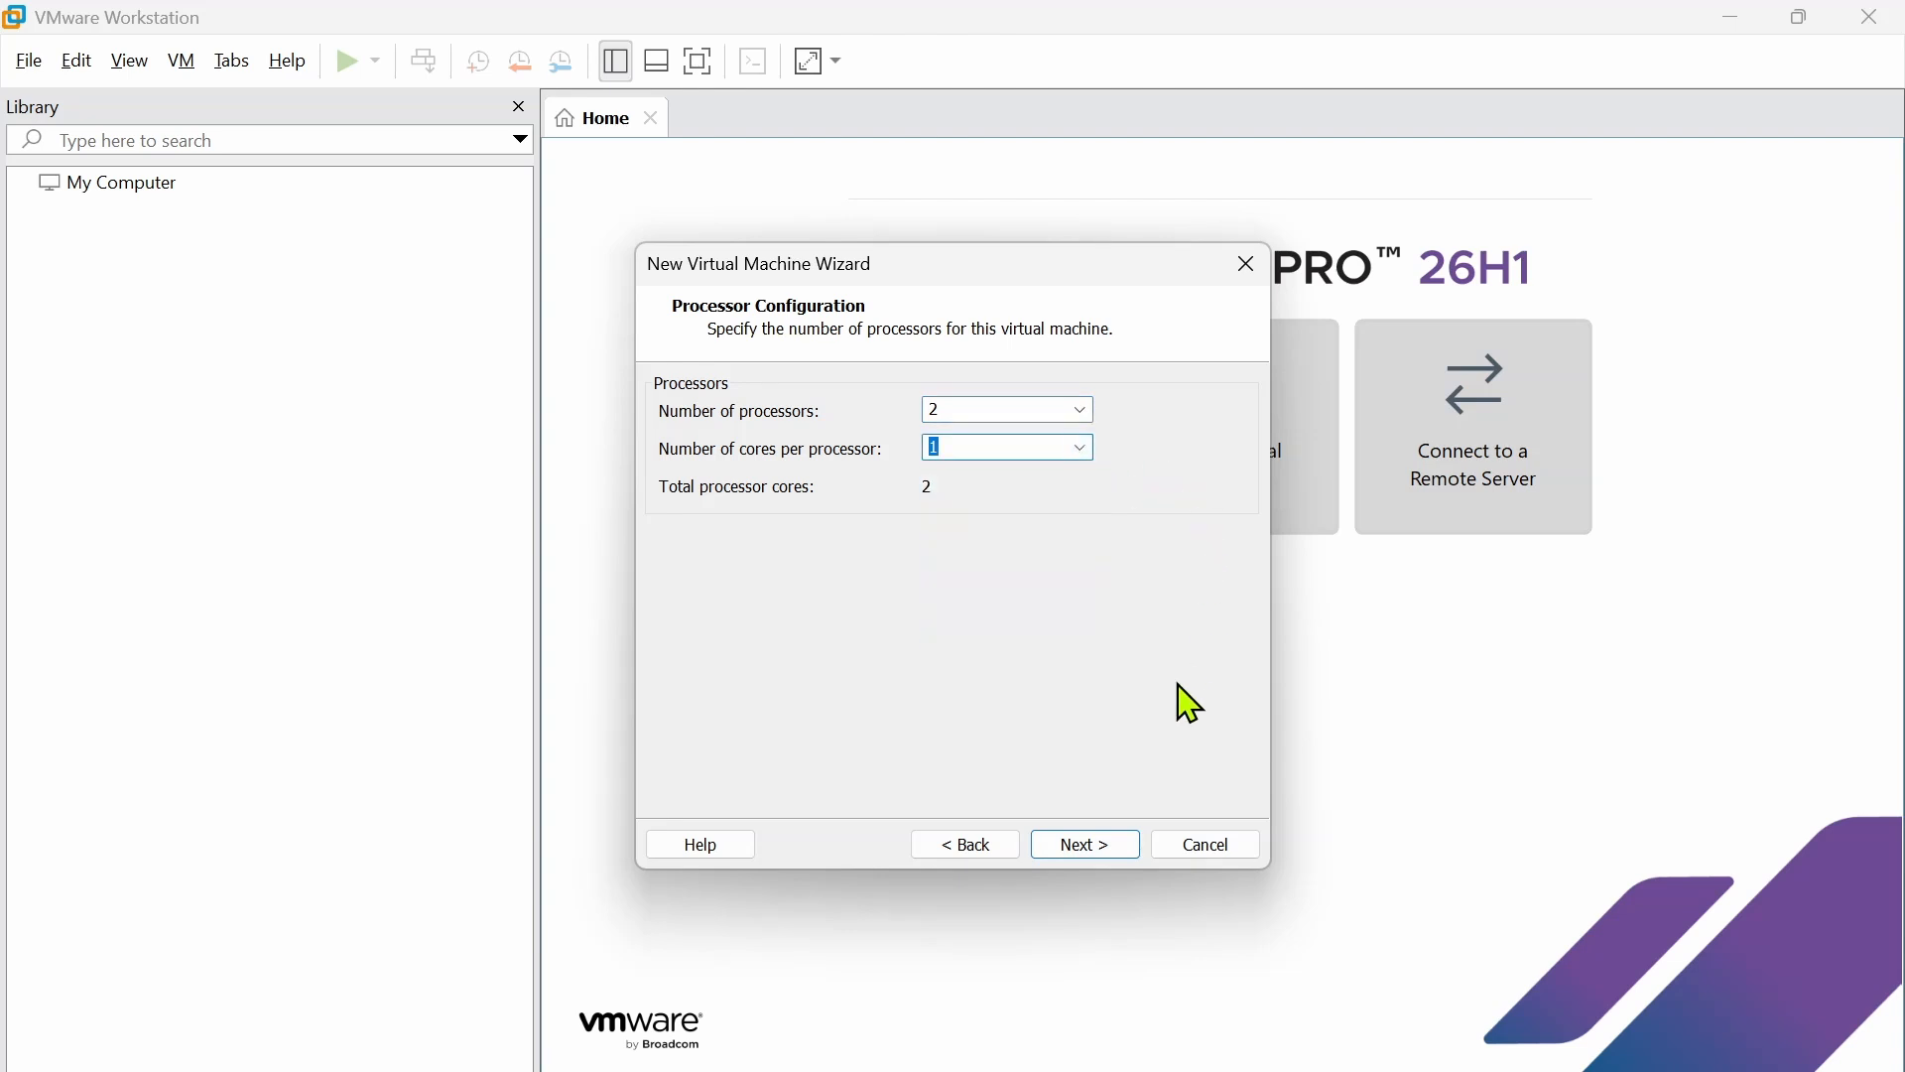
{"action": "left_click", "coordinate": [1124, 851]}
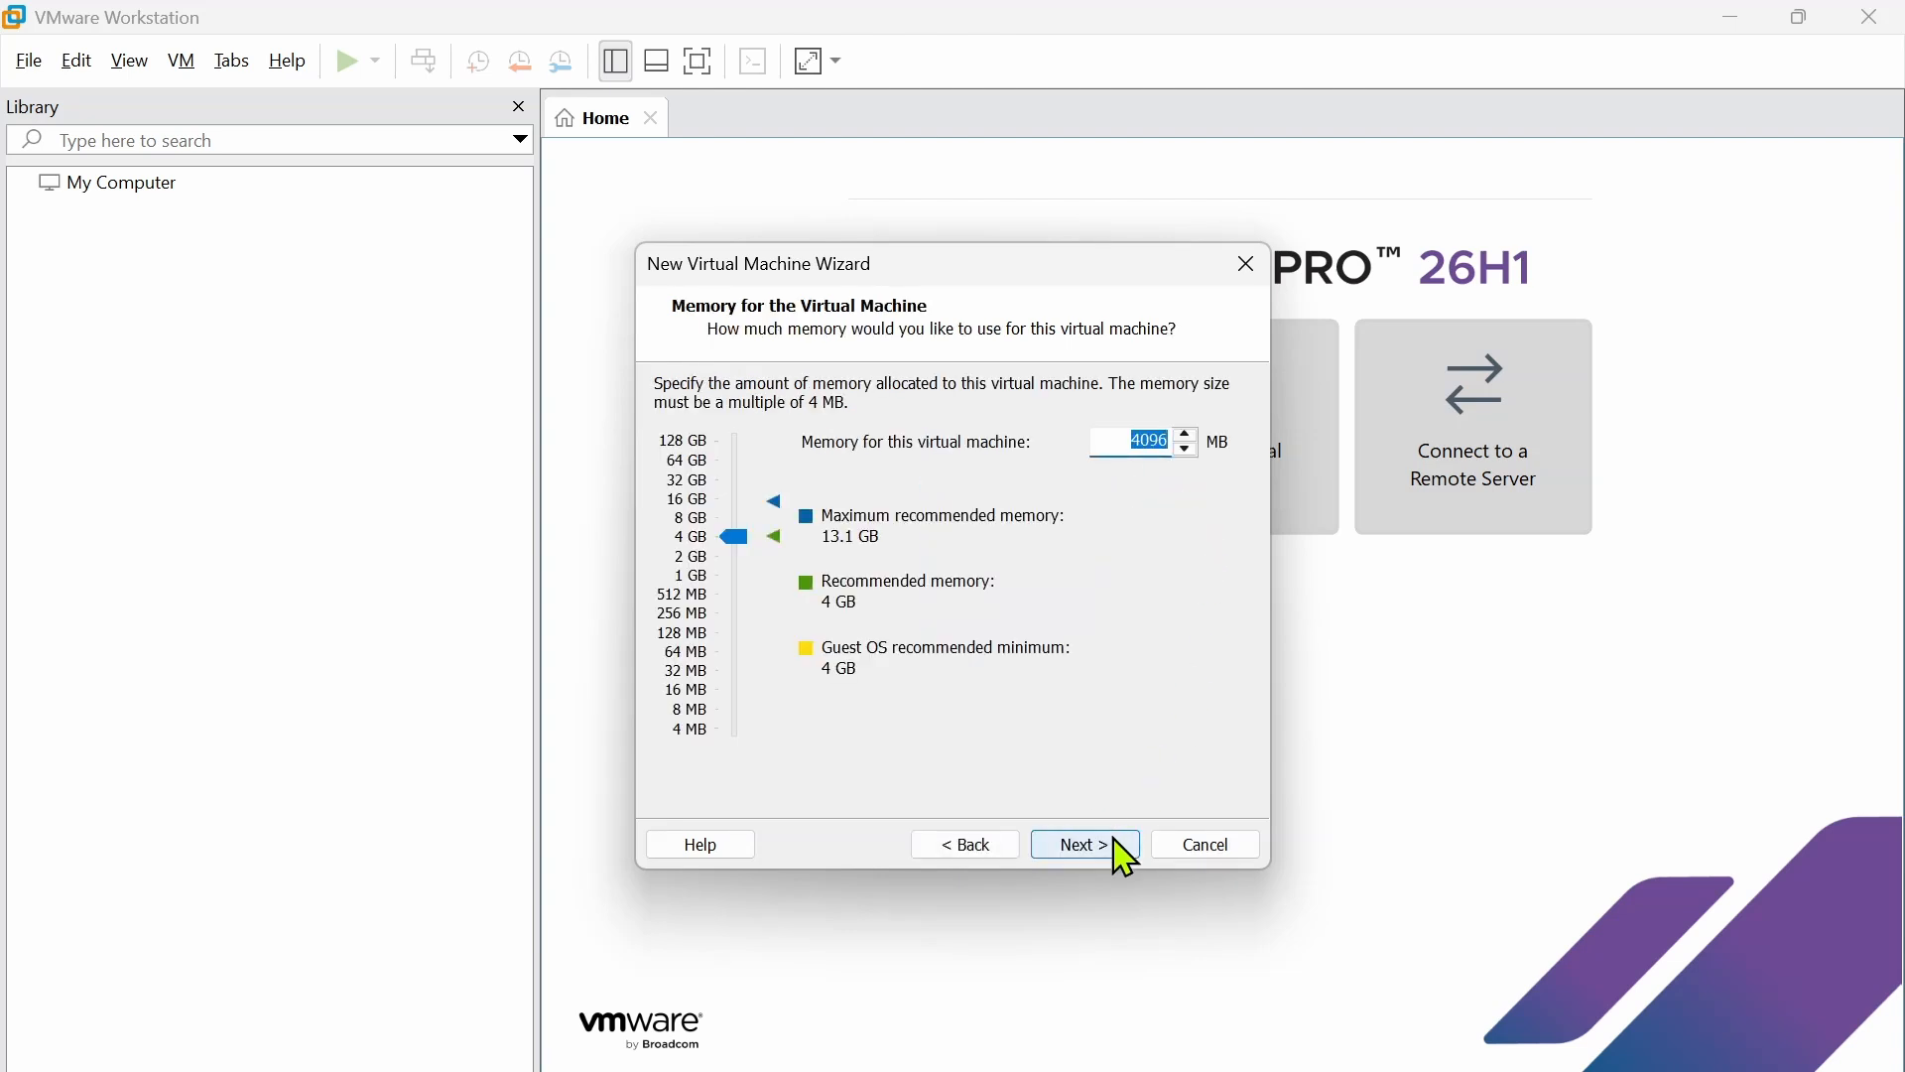
- Set the VM memory to 8 GB (8192 MB) and advance to Network Type
{"action": "left_click", "coordinate": [736, 518]}
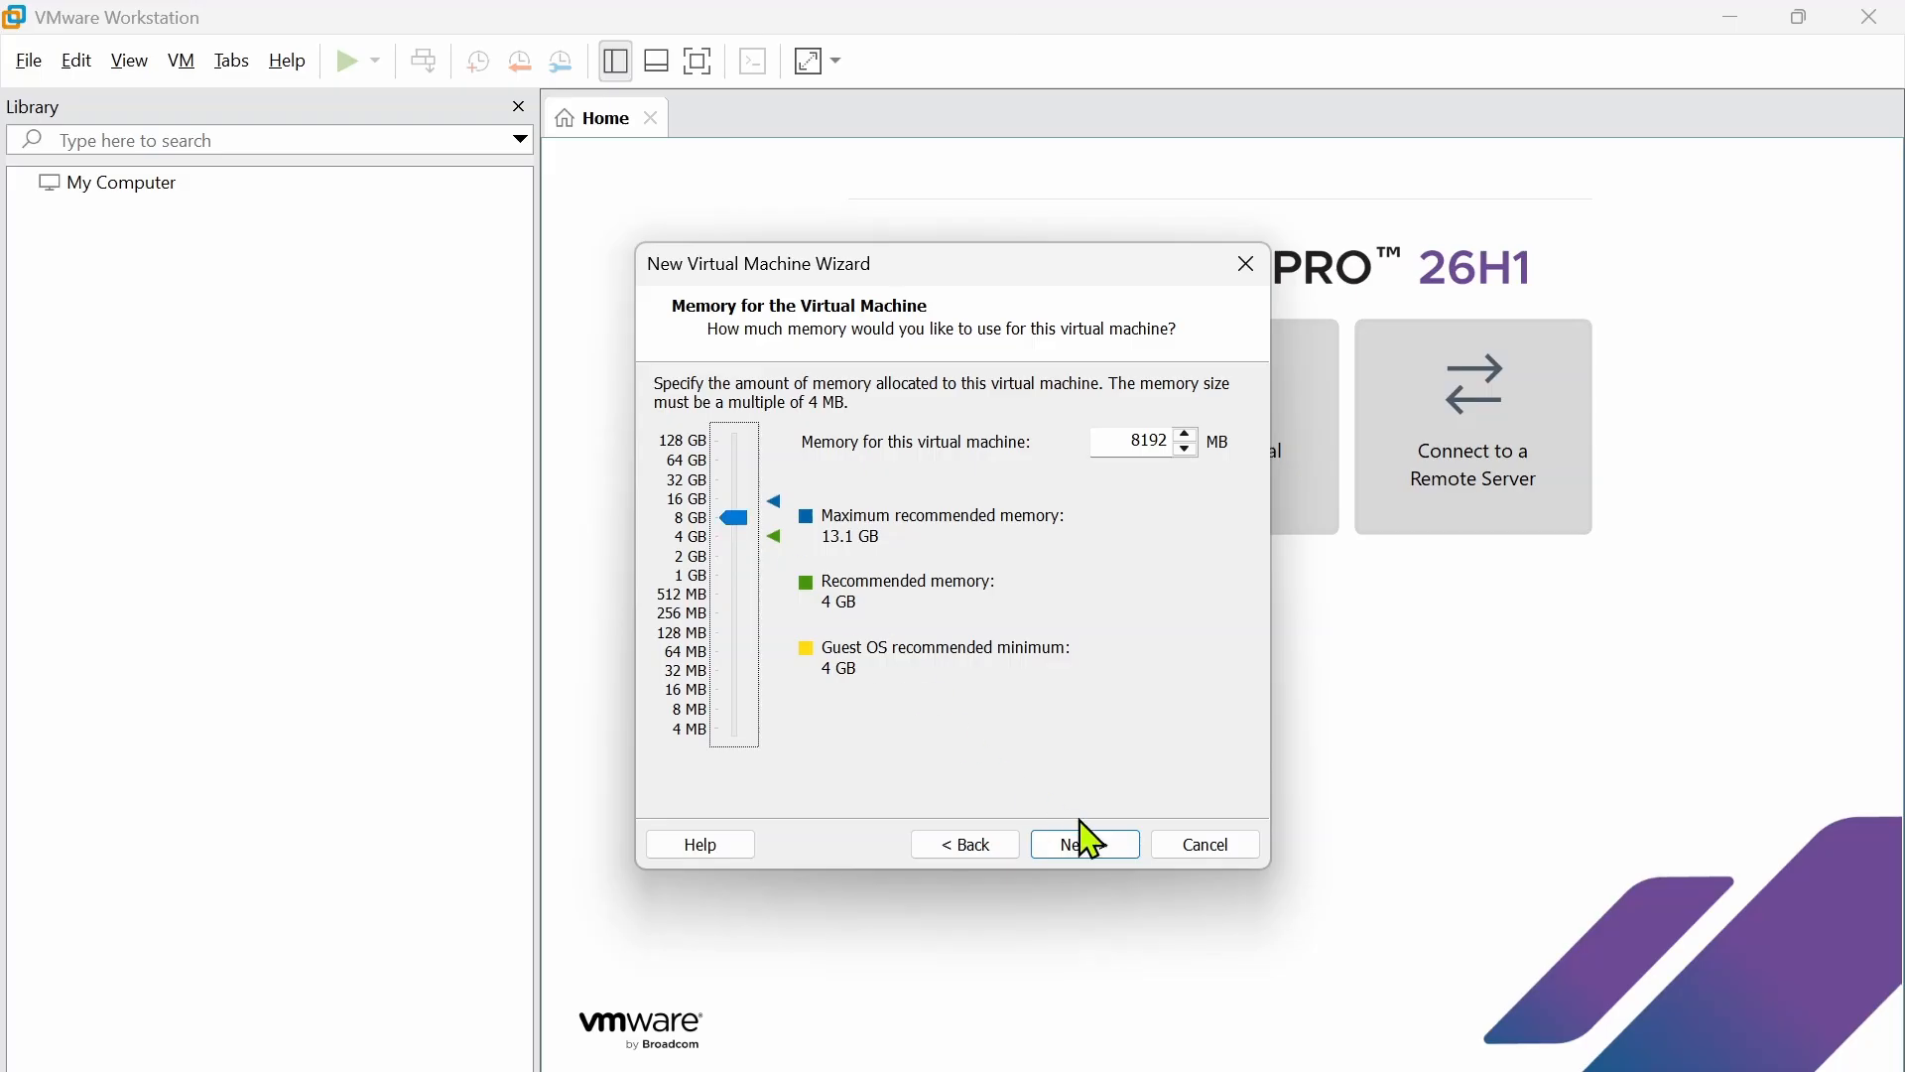
{"action": "left_click", "coordinate": [1118, 865]}
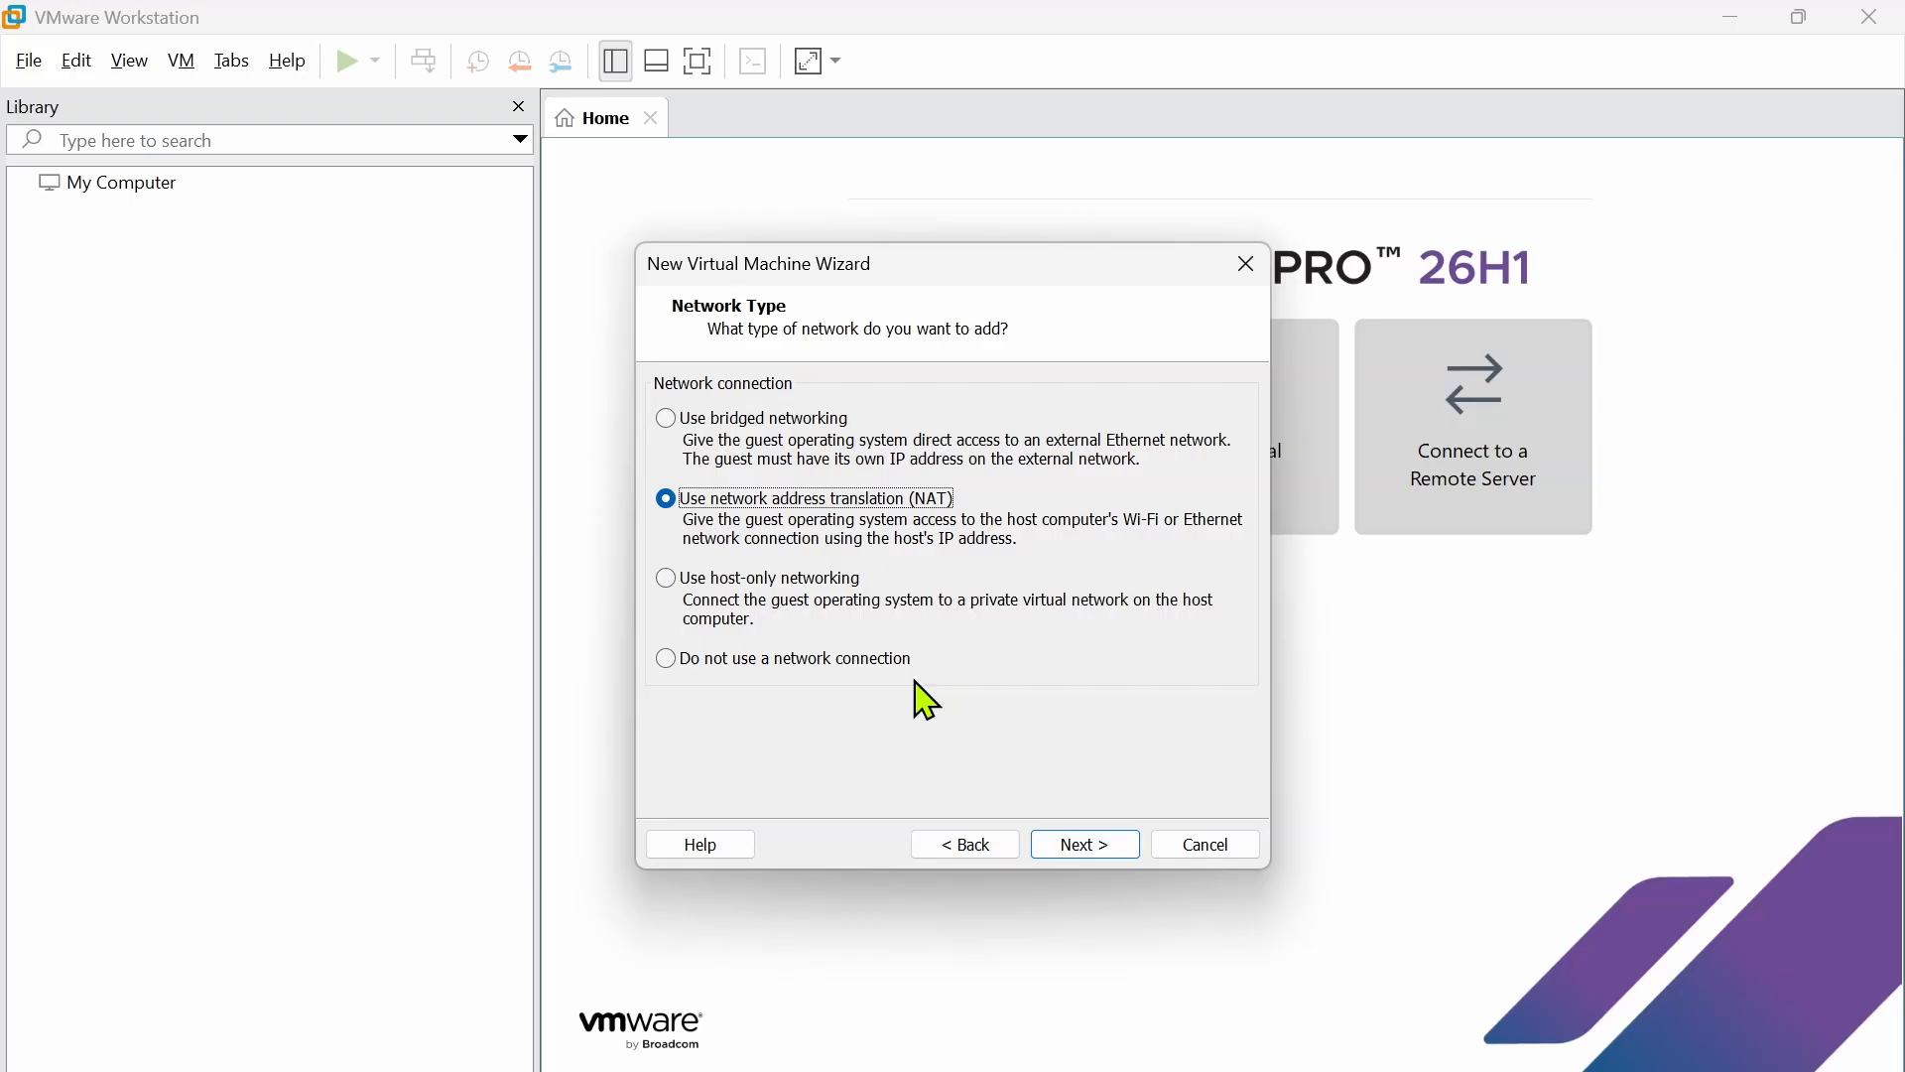
- Switch to bridged networking and keep the LSI Logic SAS I/O controller
{"action": "left_click", "coordinate": [700, 417]}
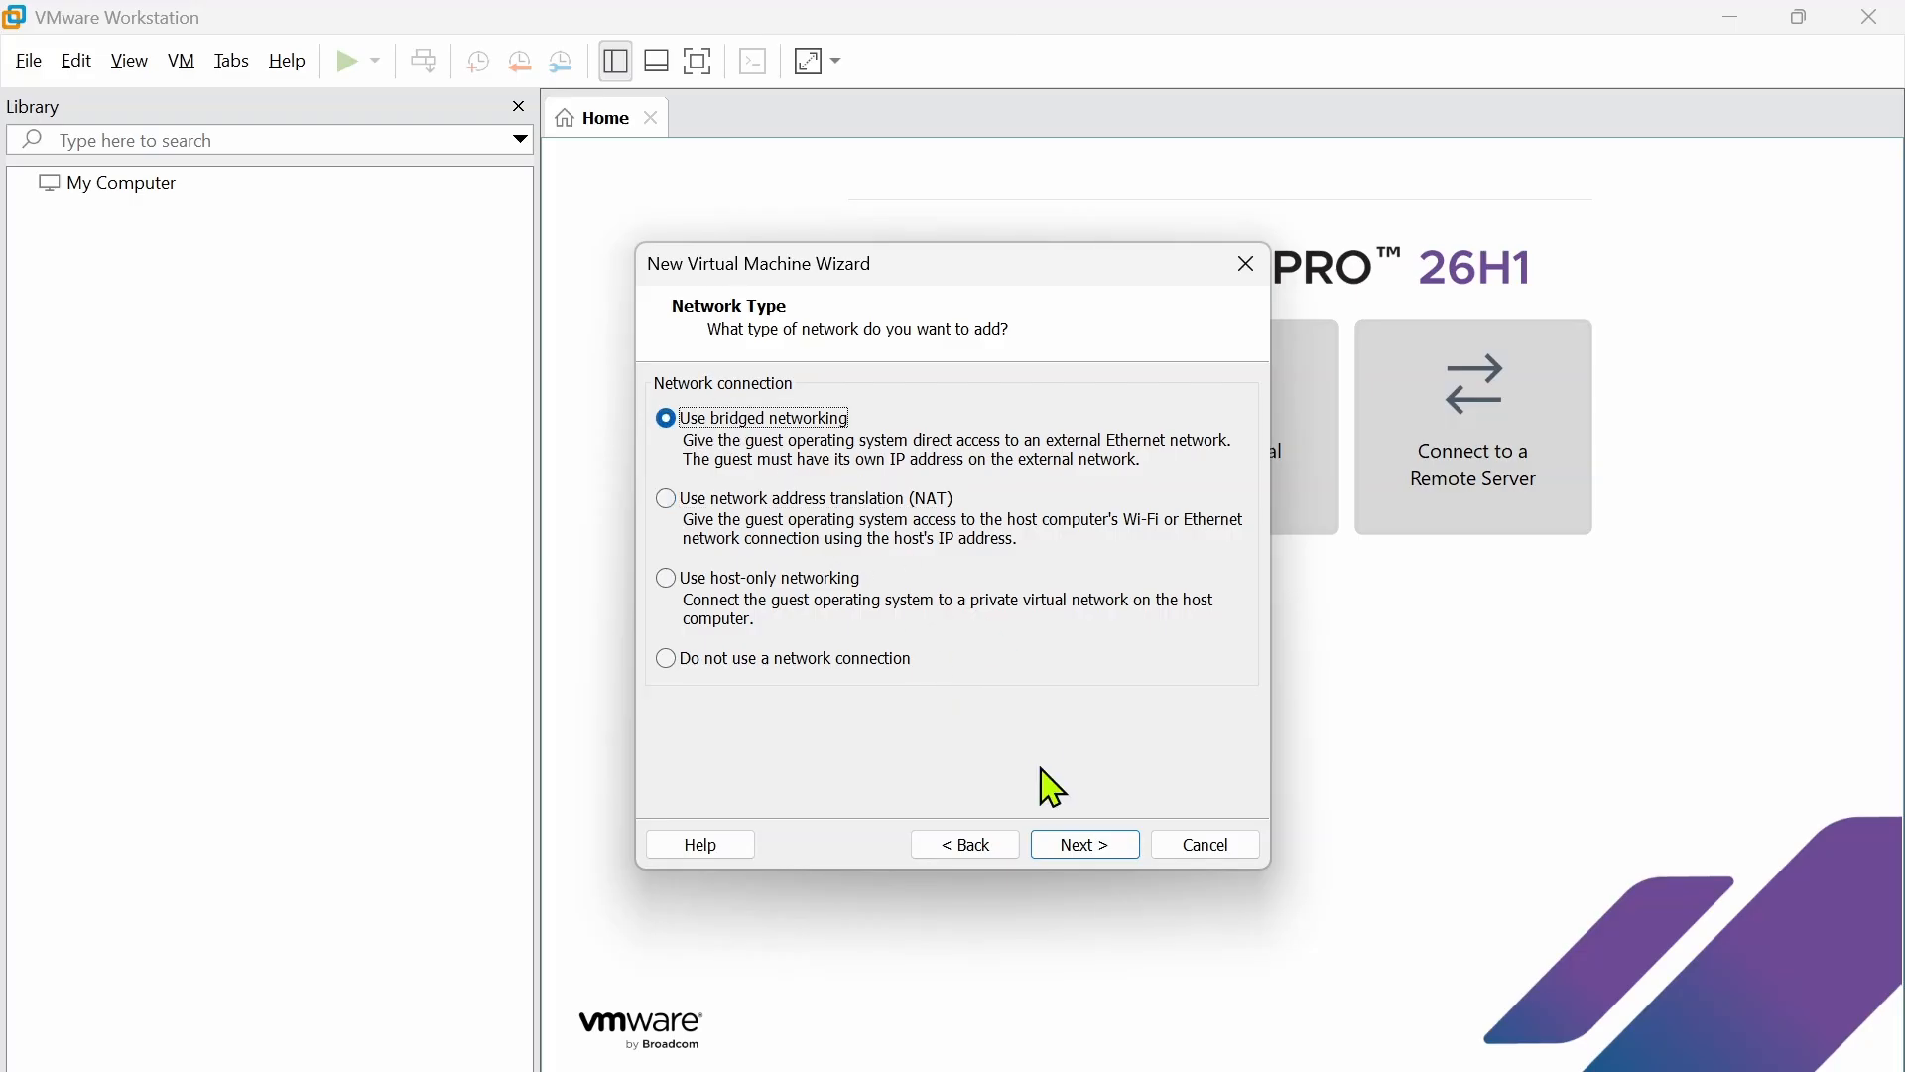
{"action": "left_click", "coordinate": [1075, 859]}
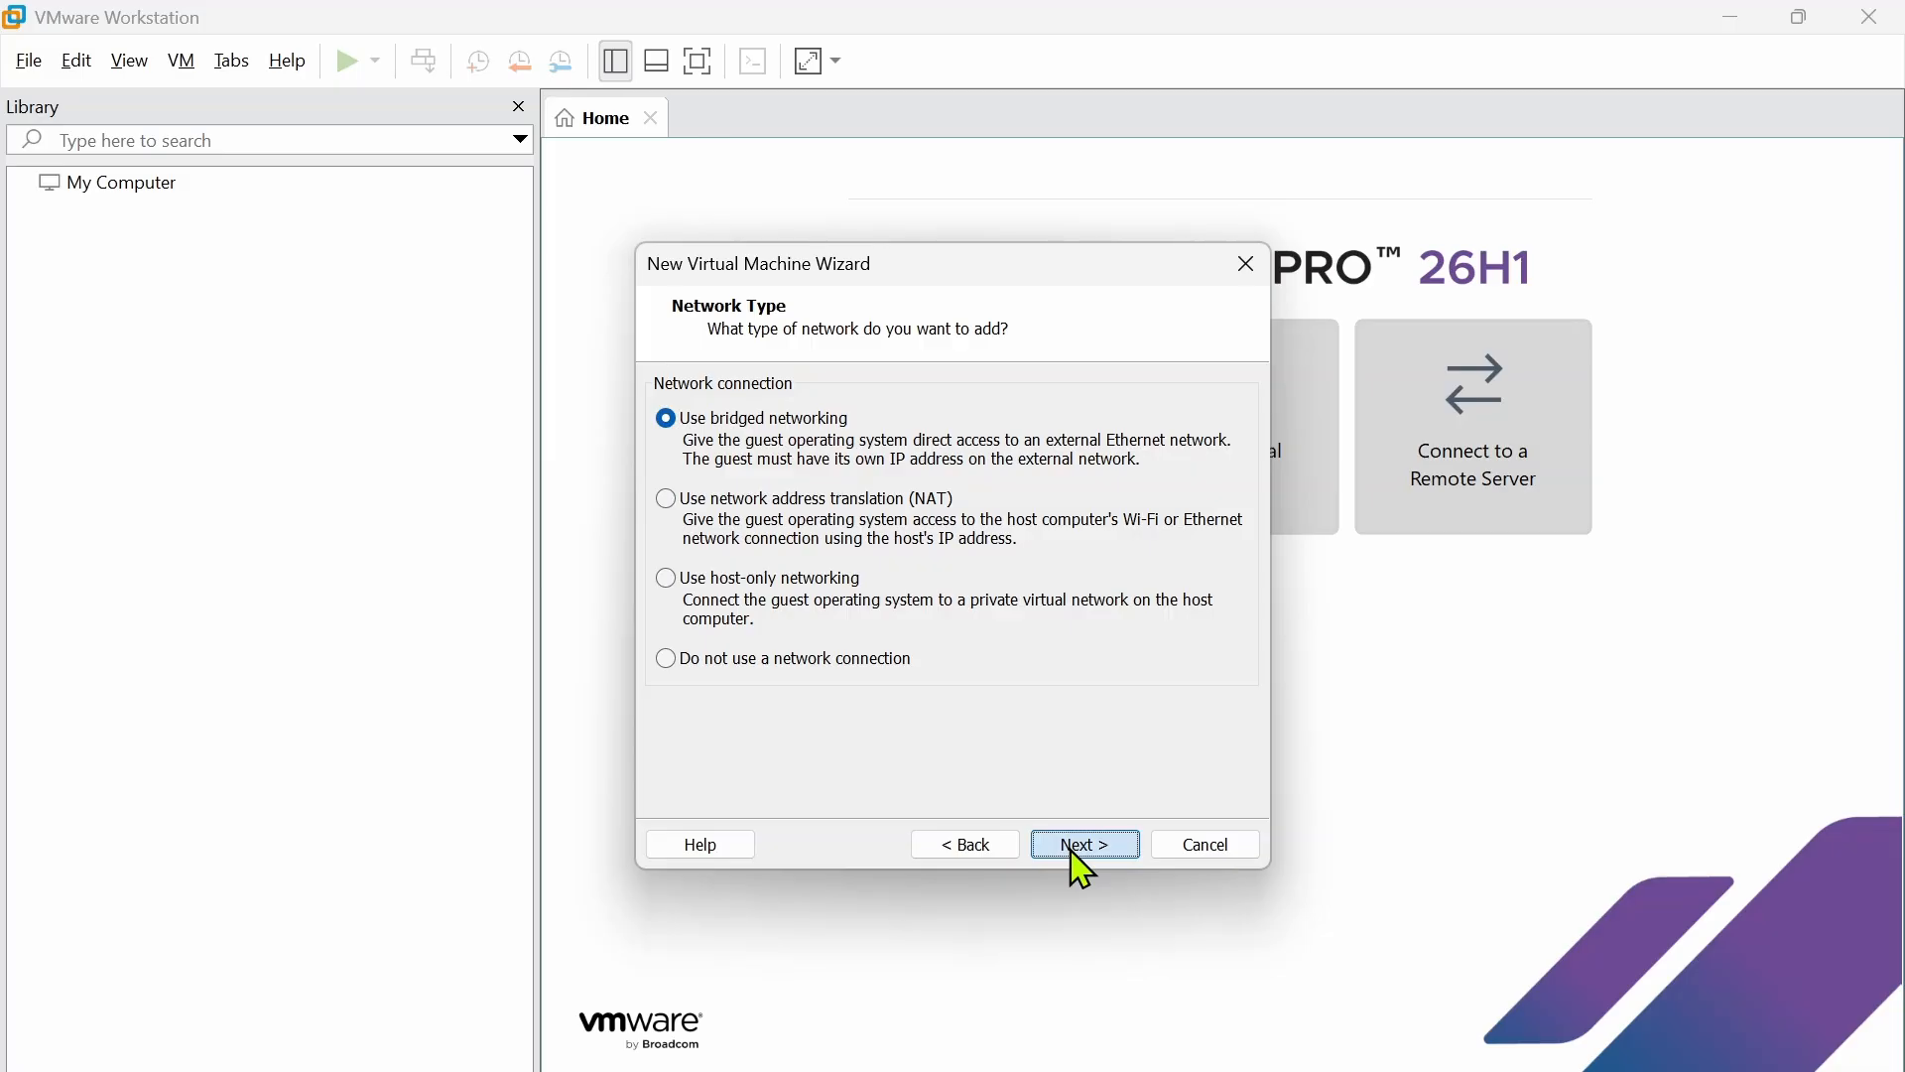
{"action": "left_click", "coordinate": [1084, 850]}
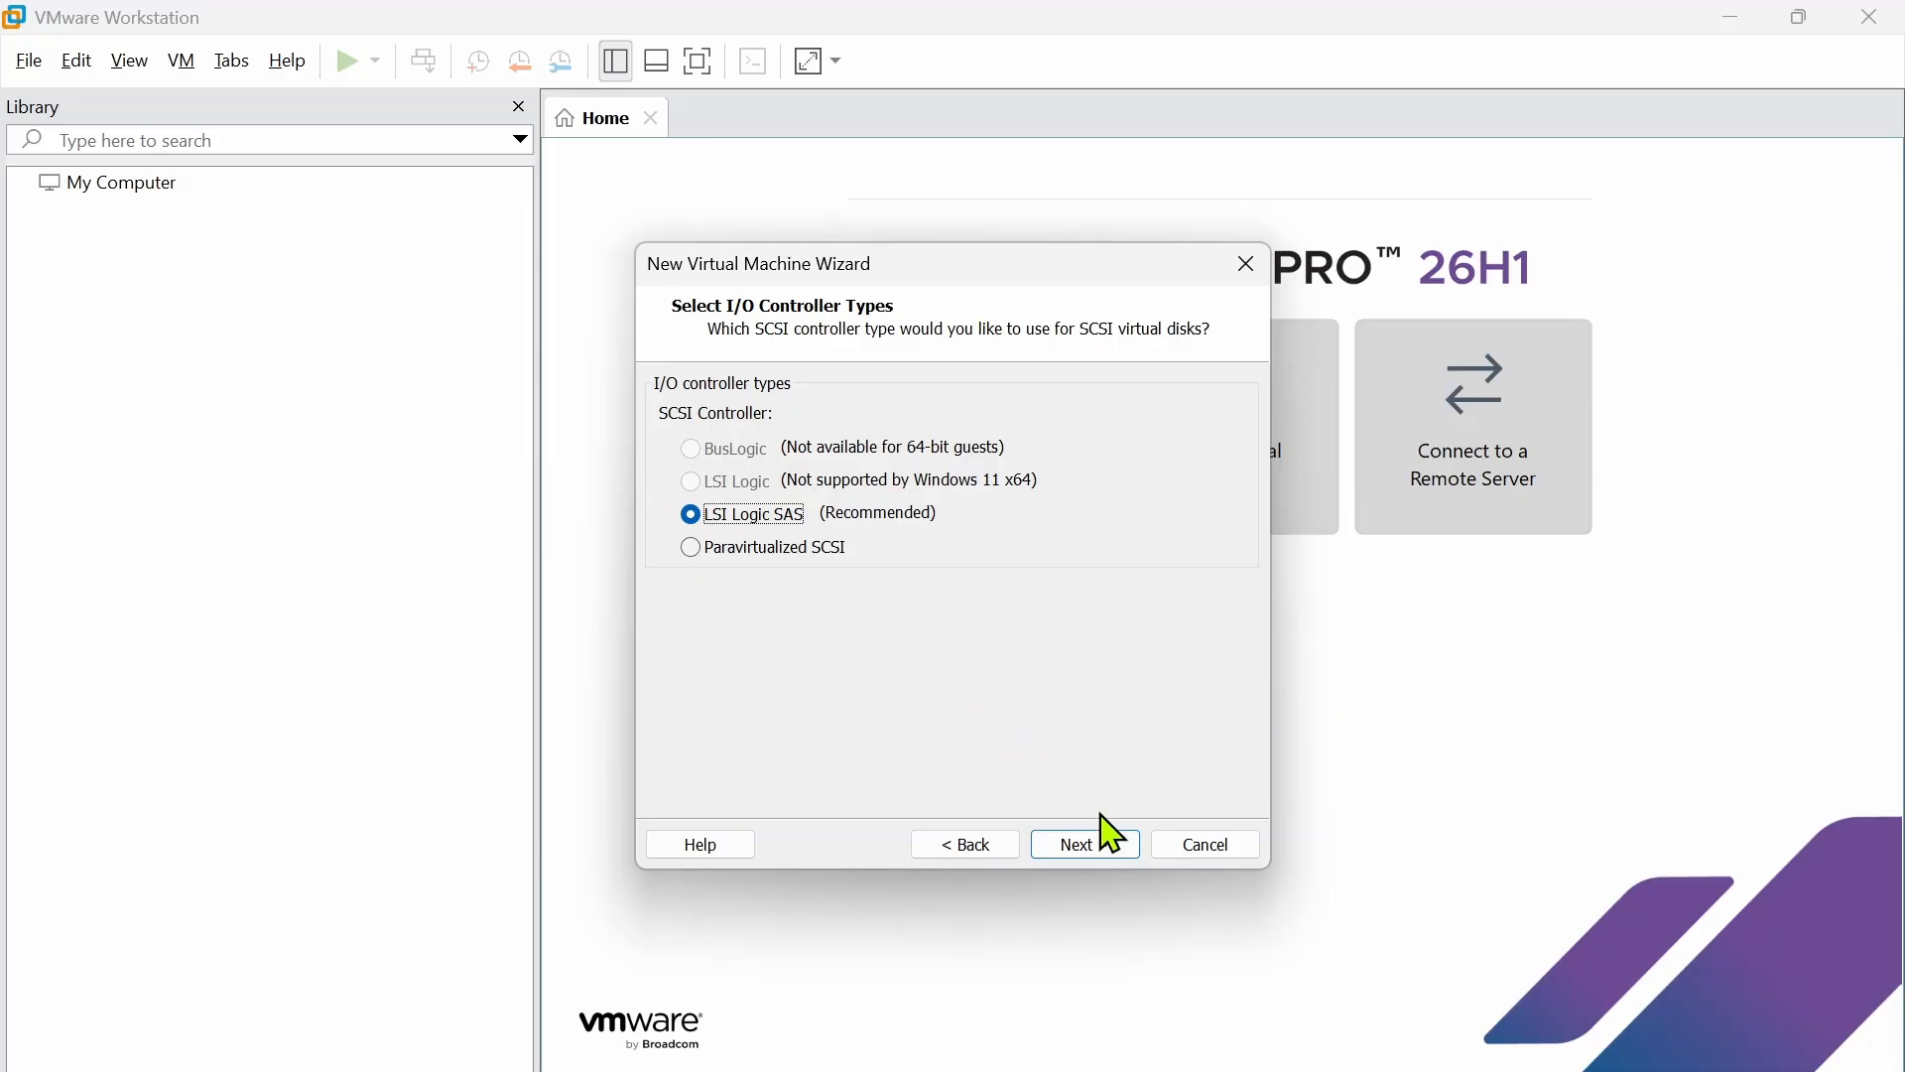
{"action": "left_click", "coordinate": [1089, 844]}
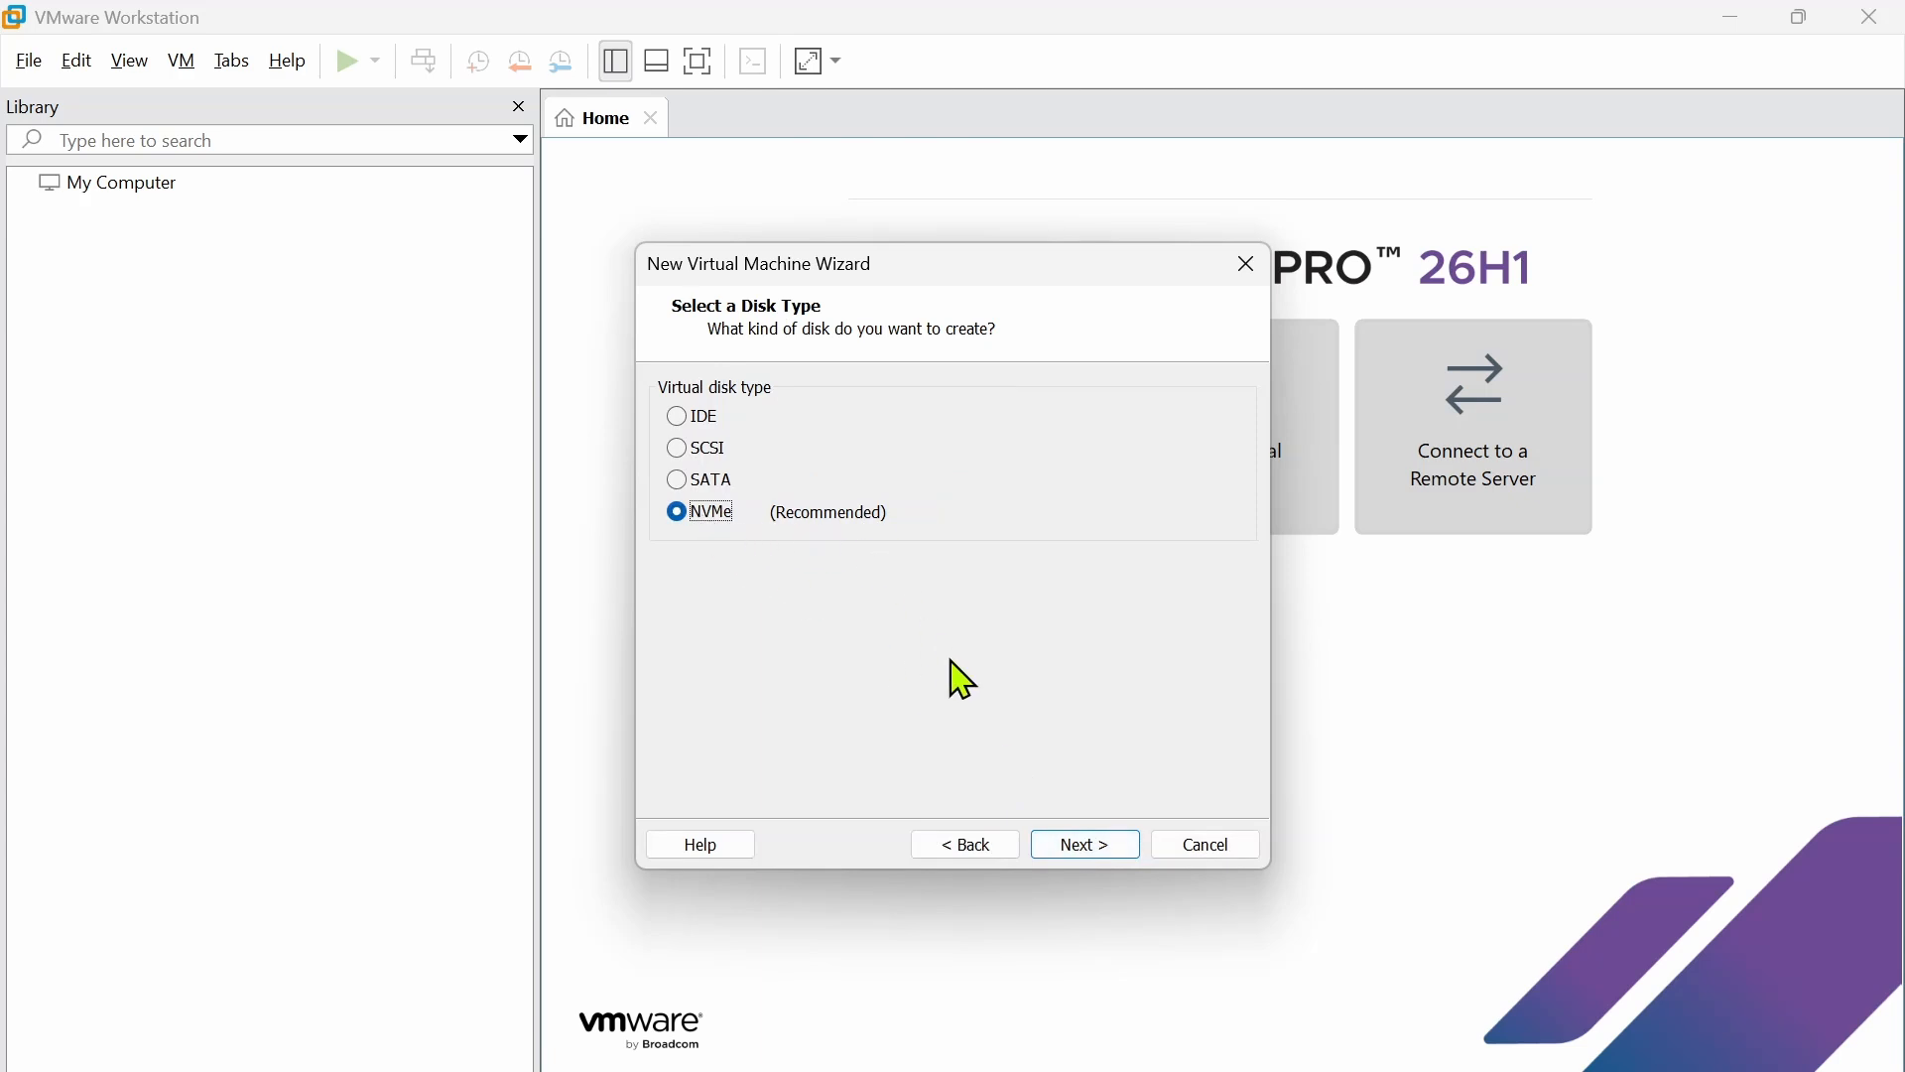
- Keep the NVMe disk type and a new virtual disk, and set the maximum size to 80 GB
{"action": "left_click", "coordinate": [1103, 851]}
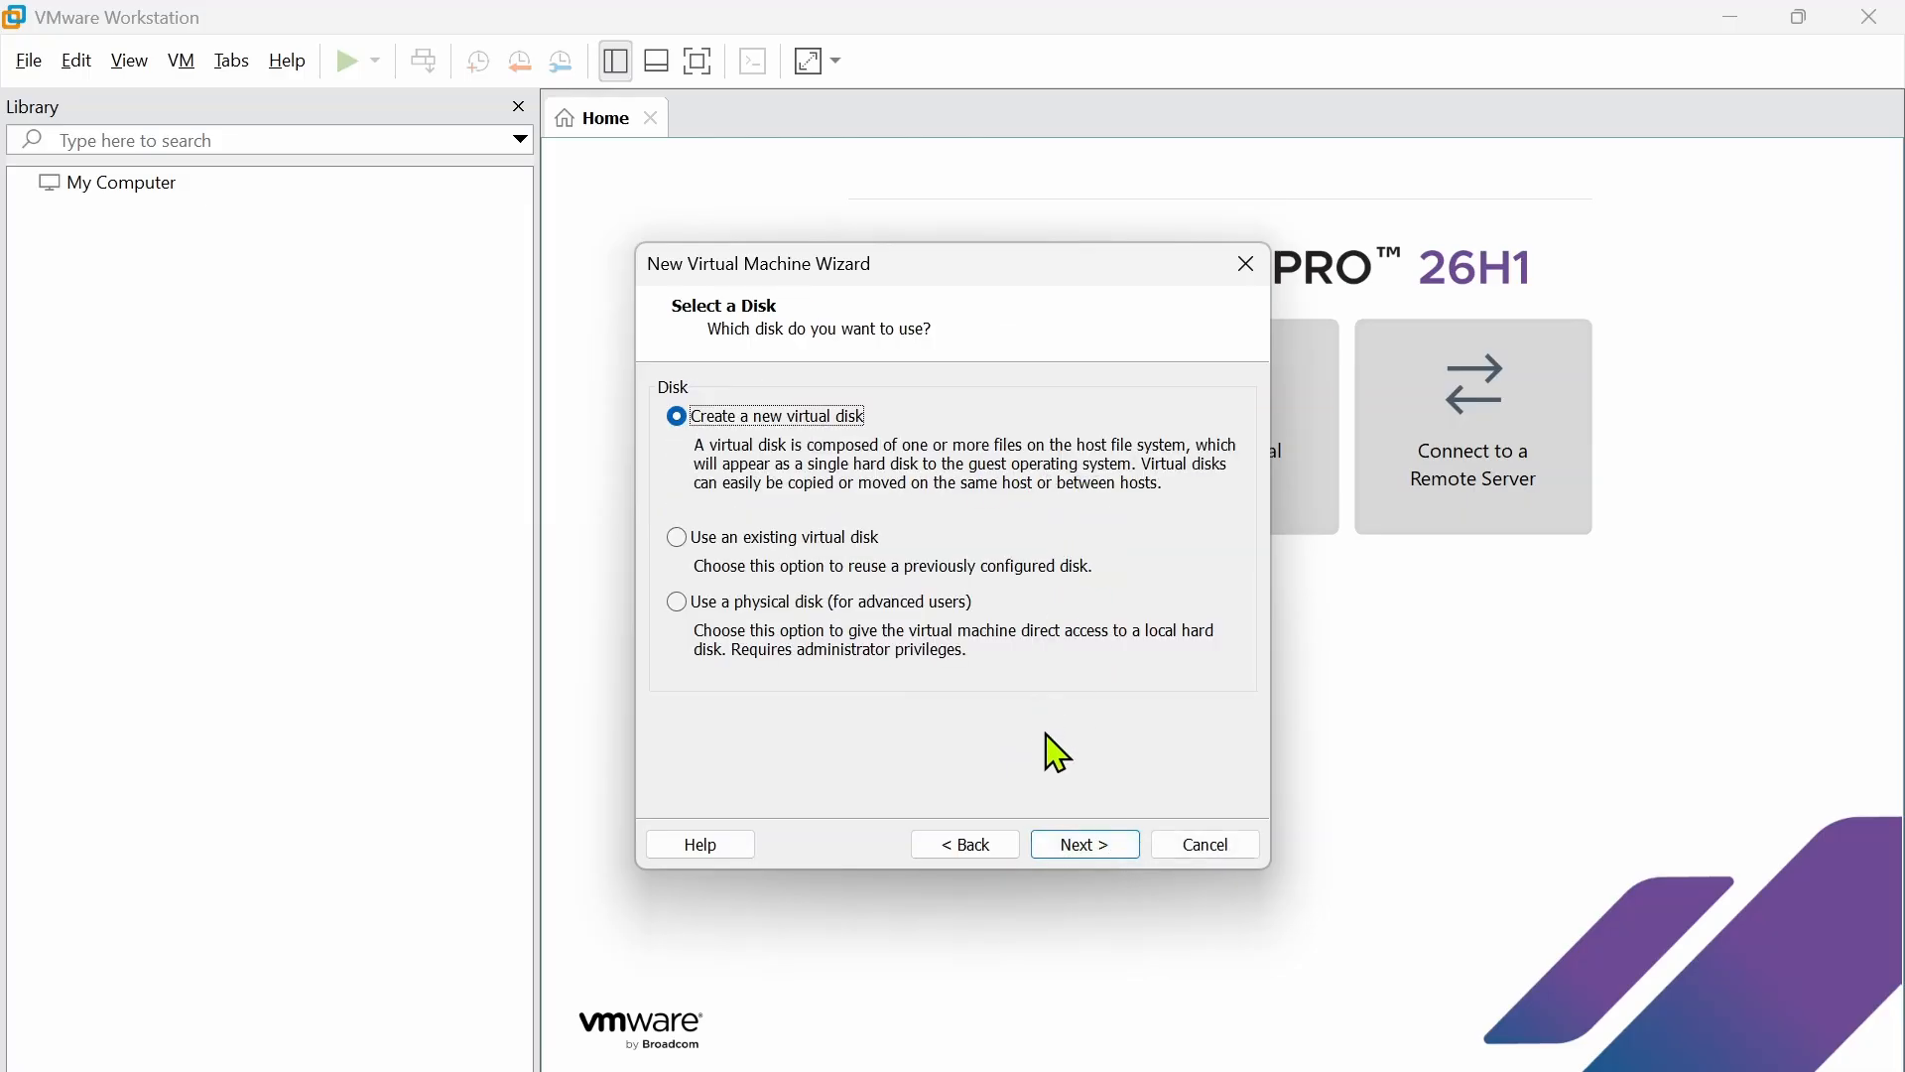
{"action": "left_click", "coordinate": [1085, 853]}
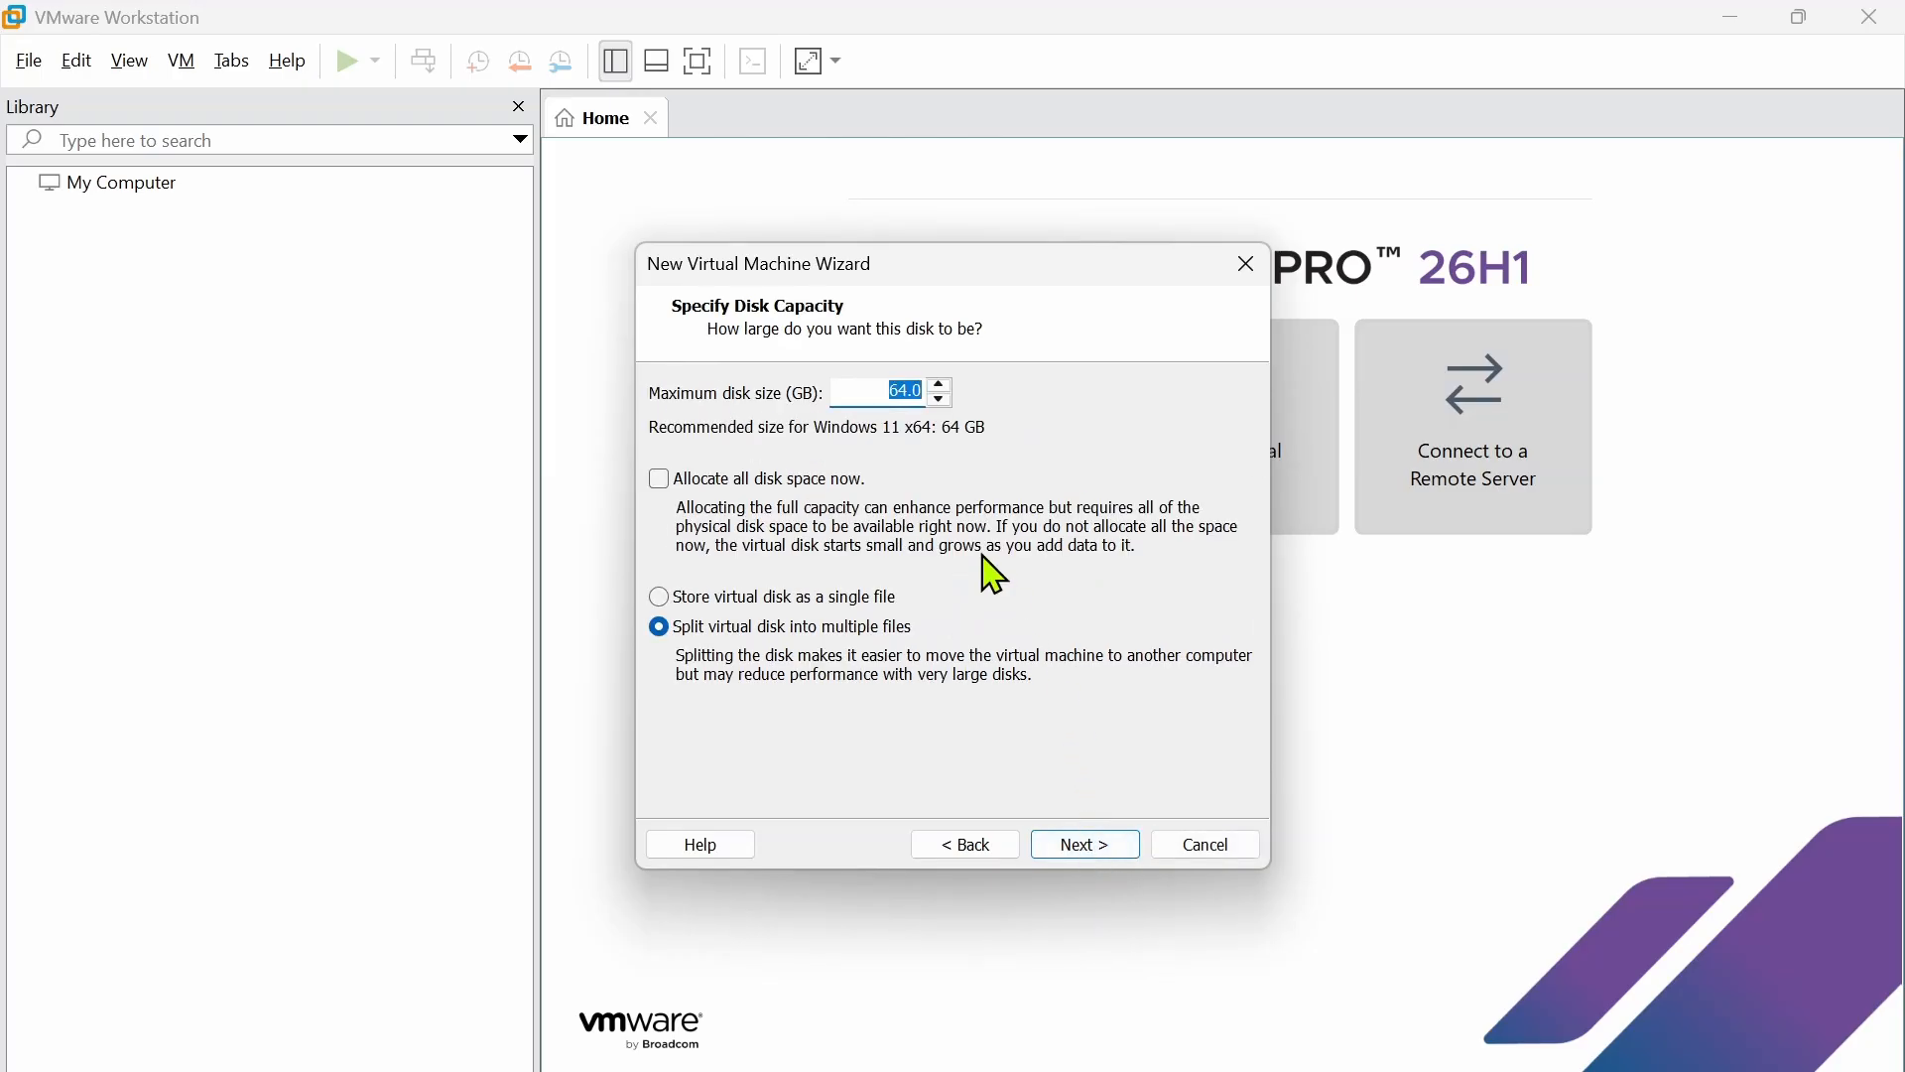
{"action": "type", "text": "80"}
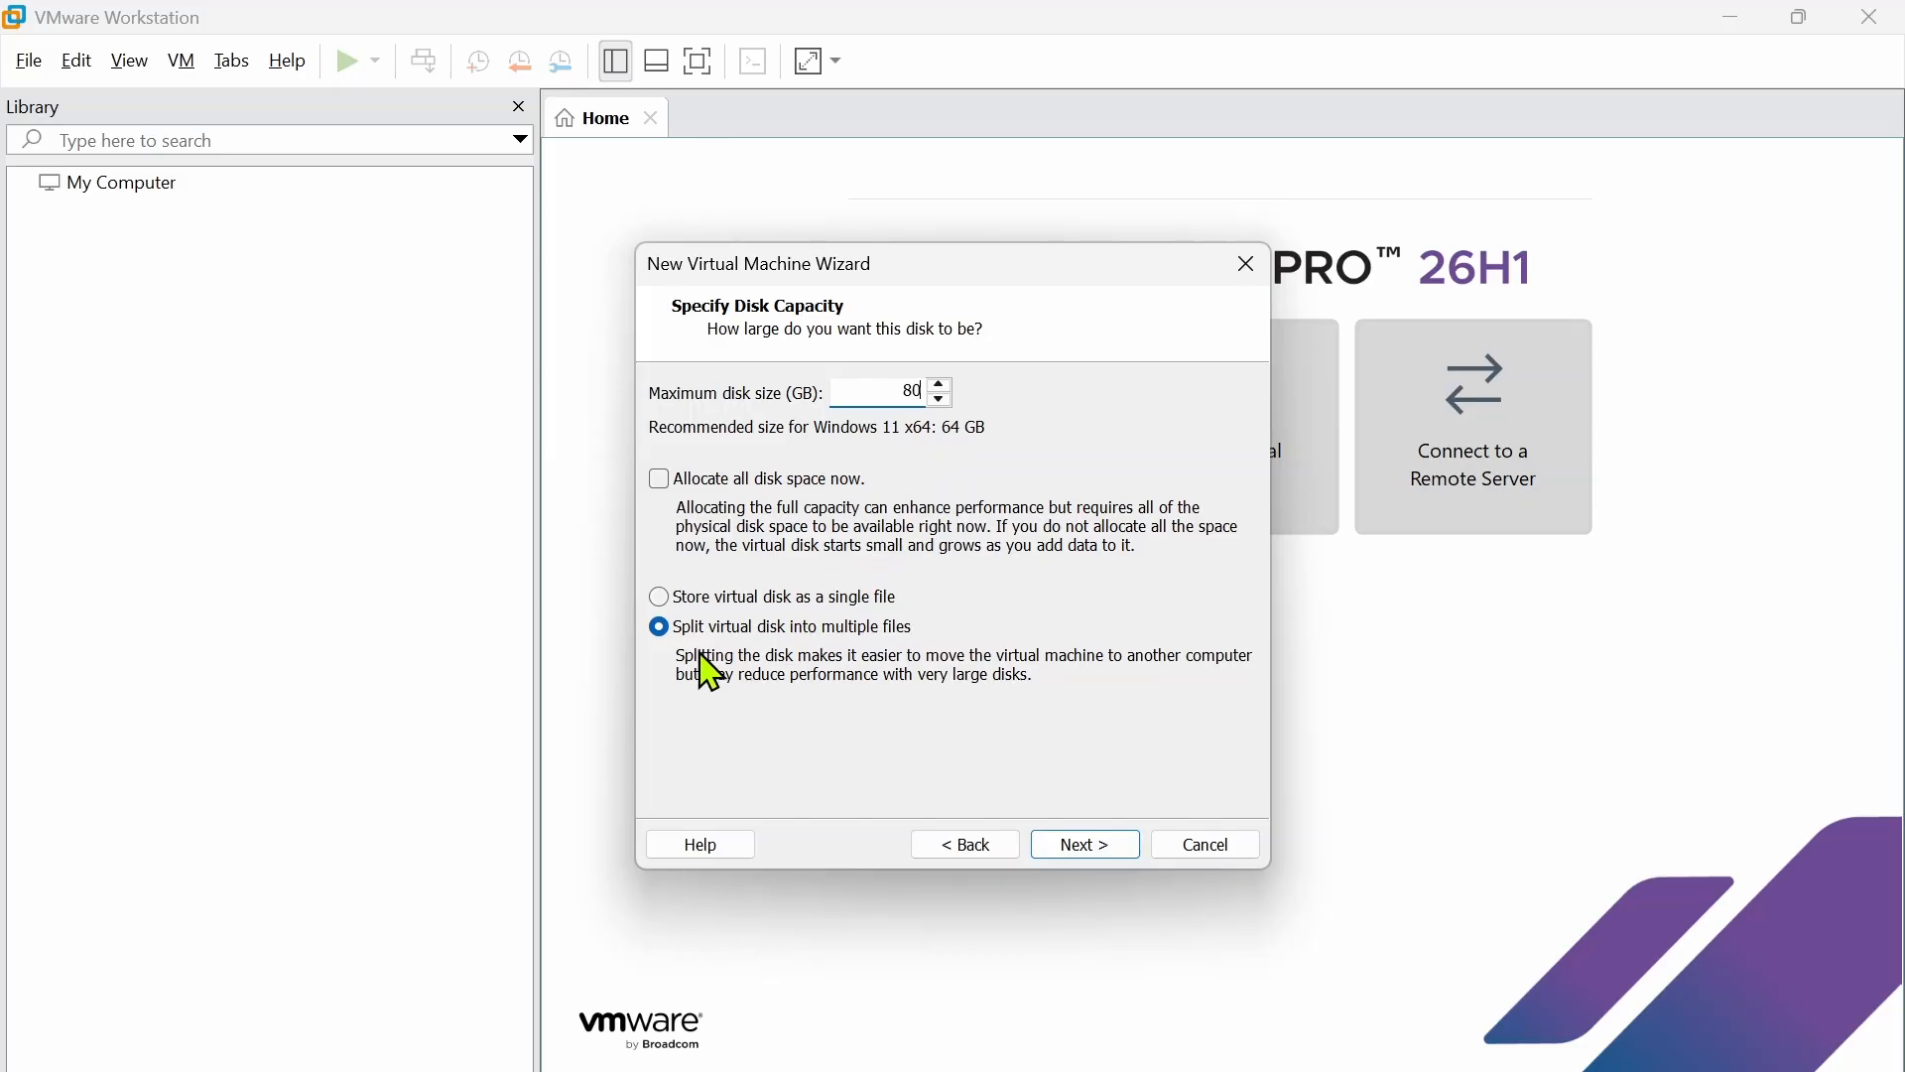
{"action": "left_click", "coordinate": [1108, 844]}
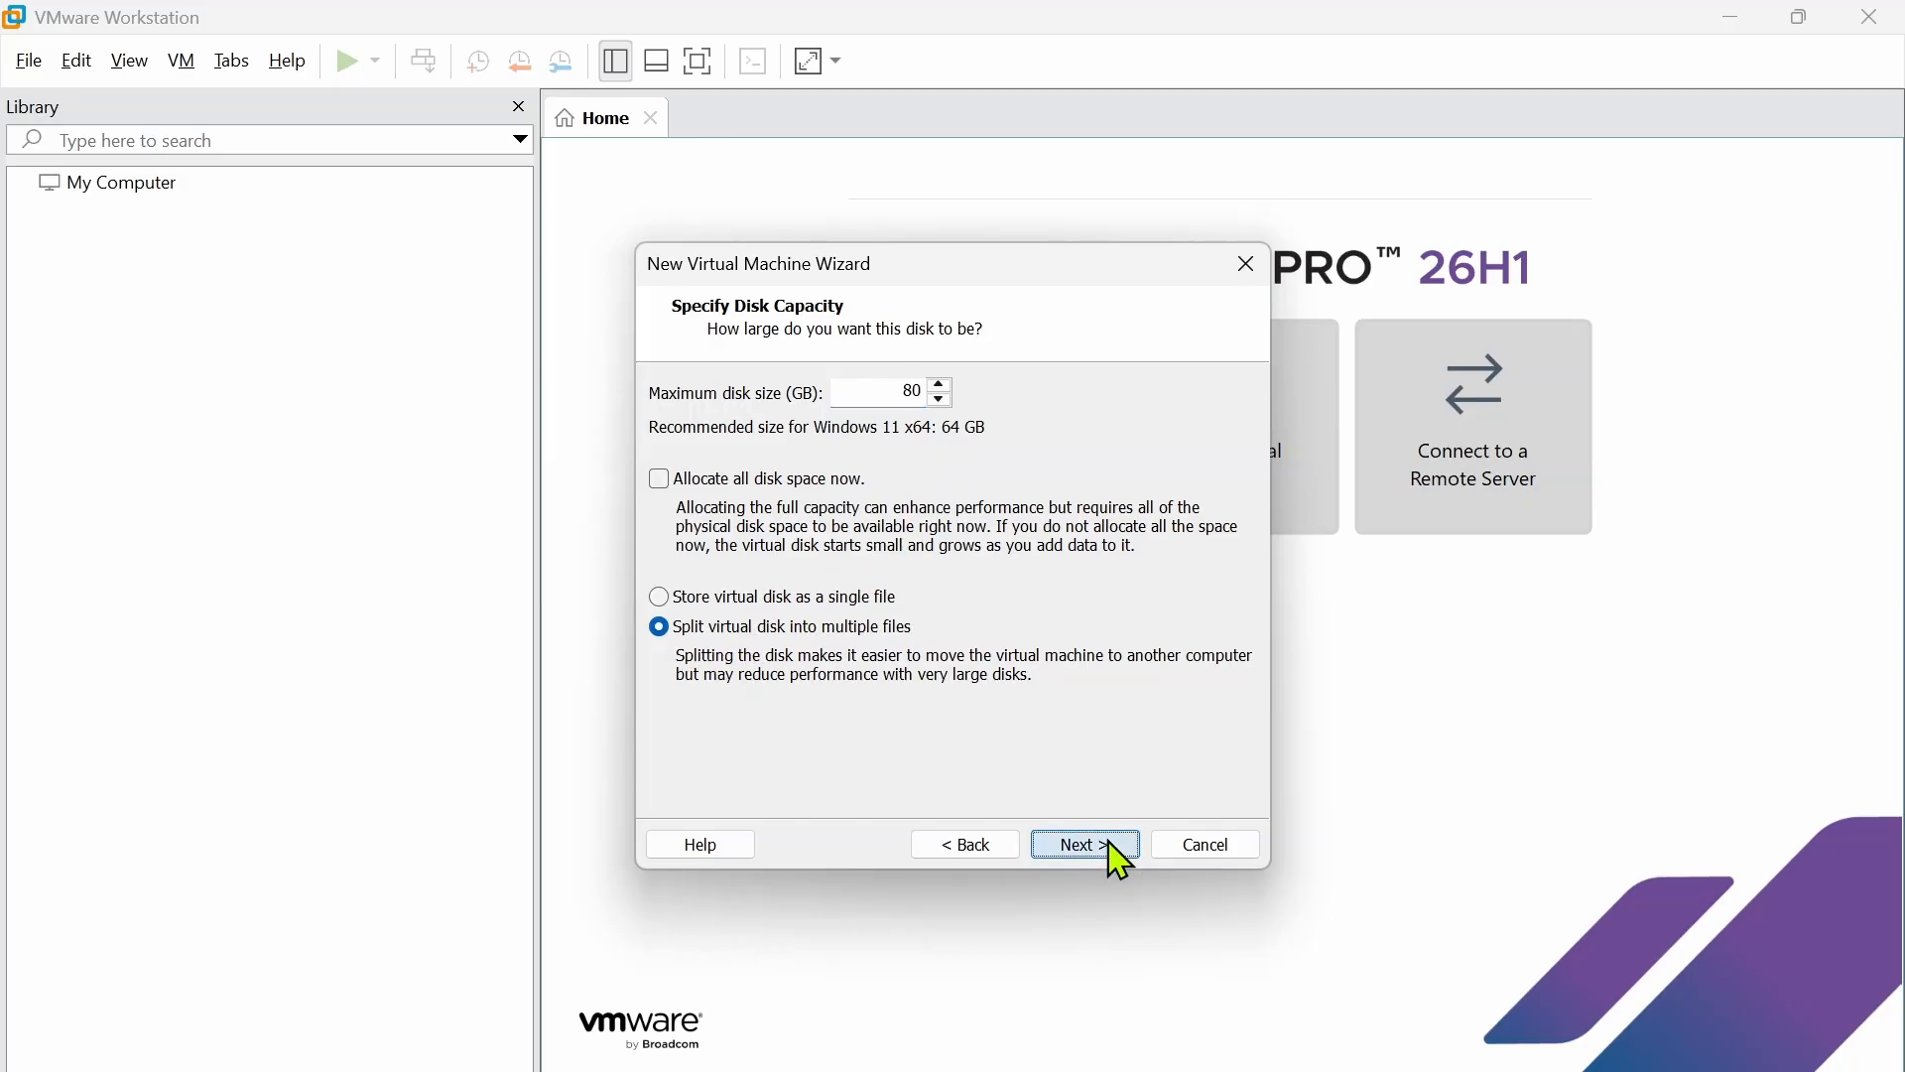
- Keep the default Windows 11 x64.vmdk disk file name, review the summary and finish the wizard
{"action": "left_click", "coordinate": [1115, 850]}
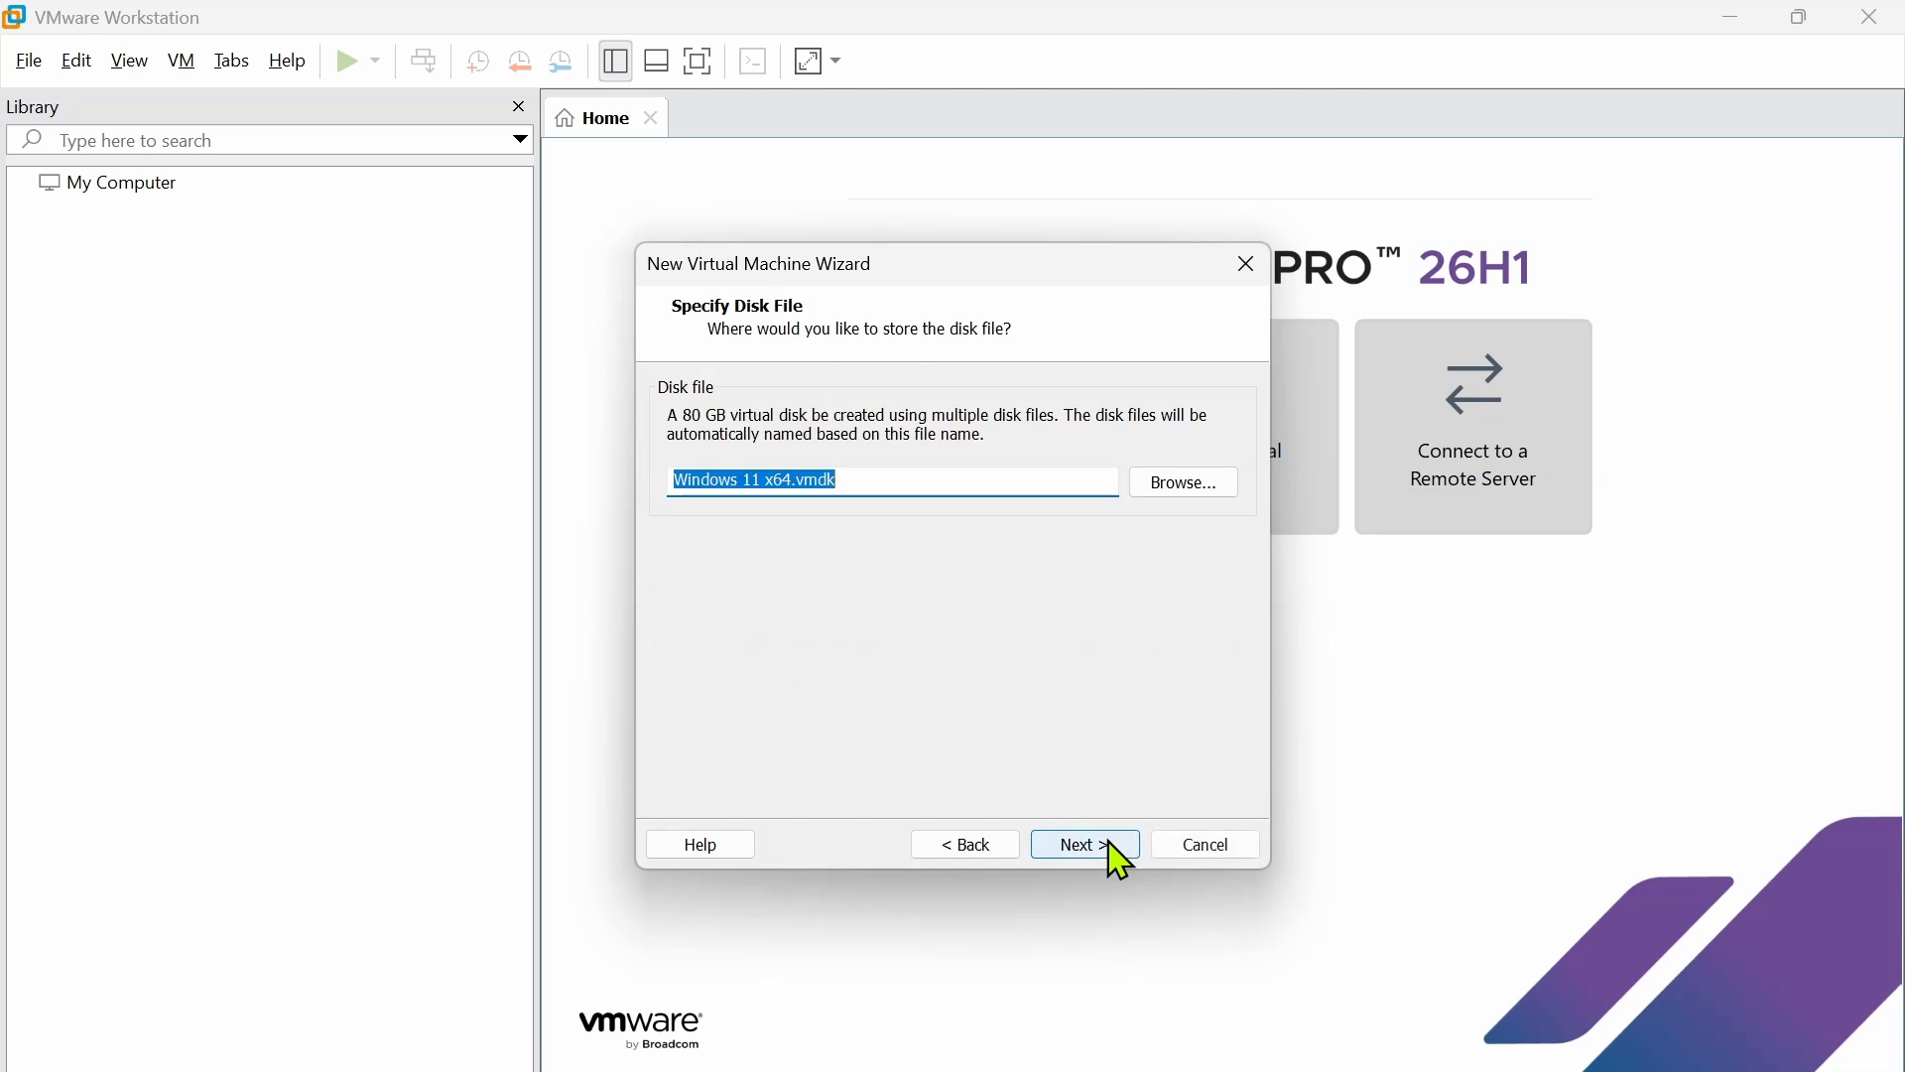
{"action": "left_click", "coordinate": [1113, 848]}
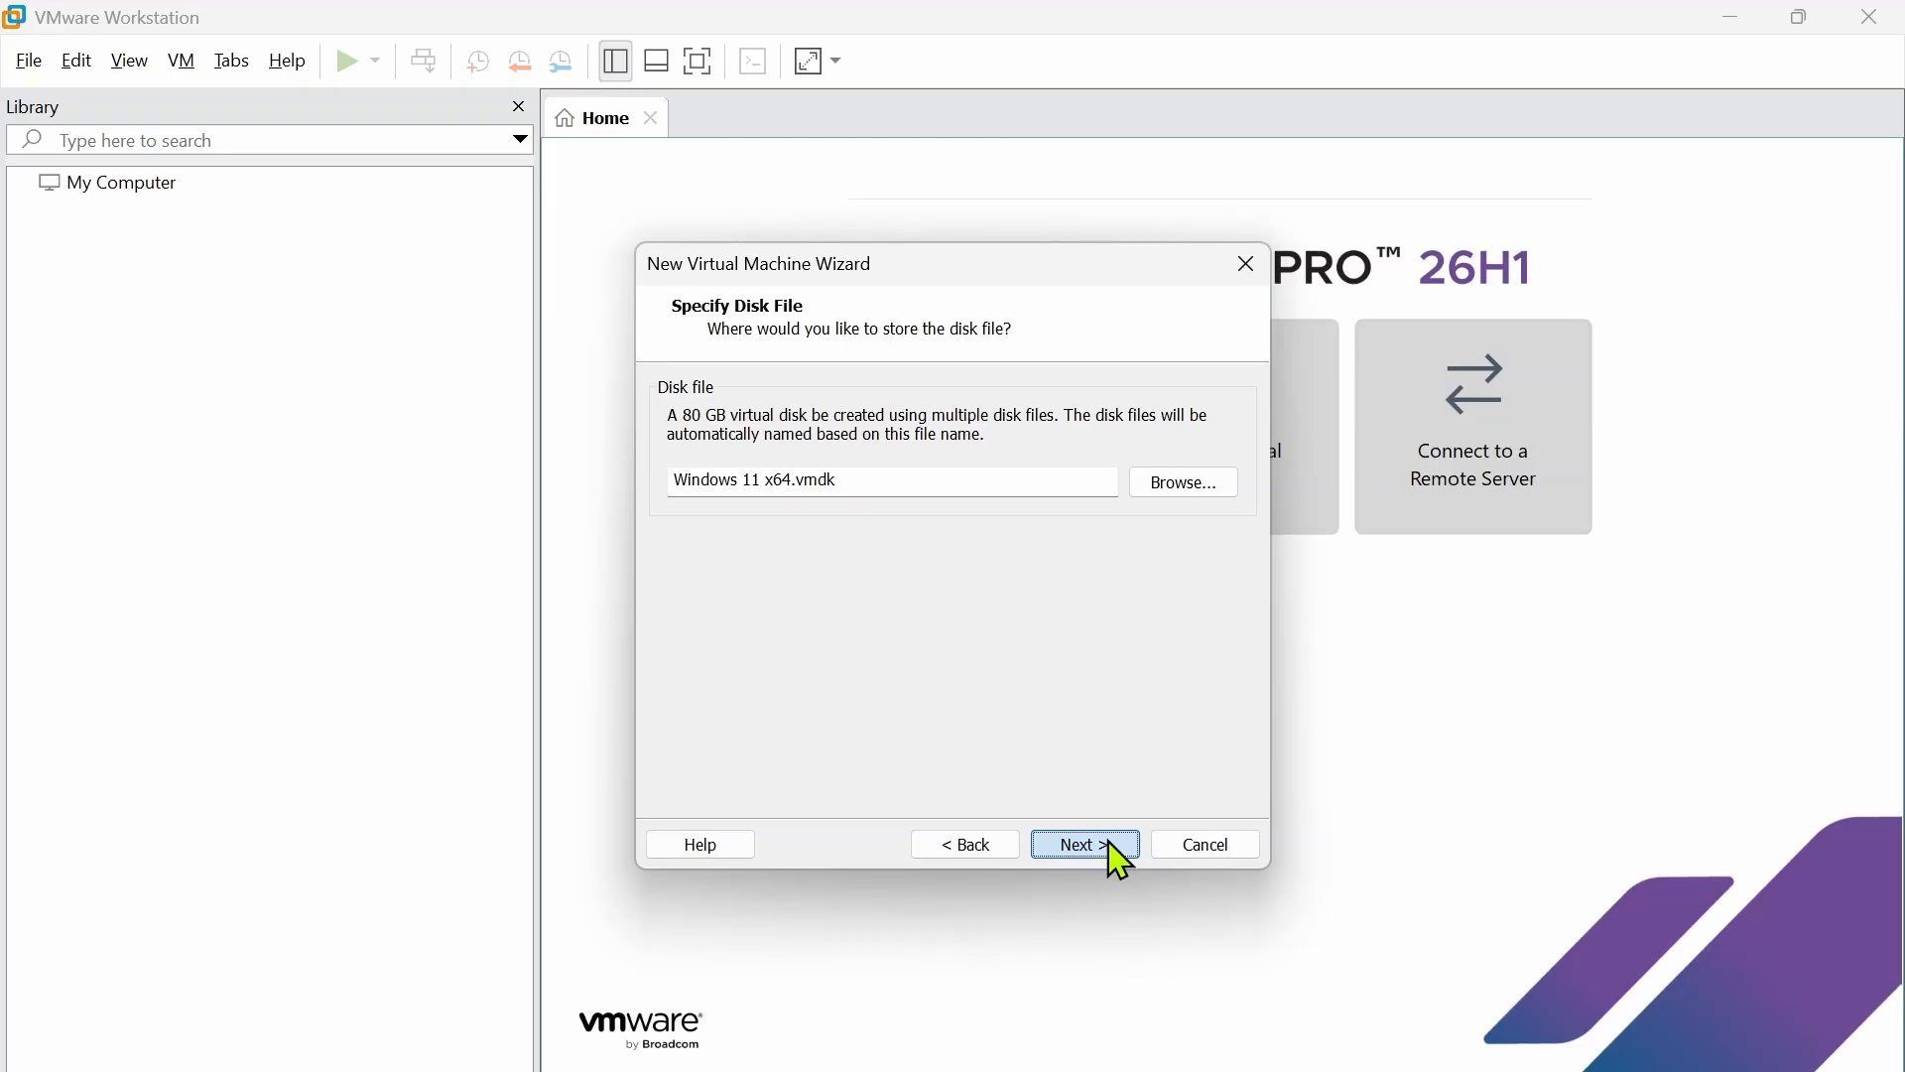
{"action": "left_click", "coordinate": [1116, 849]}
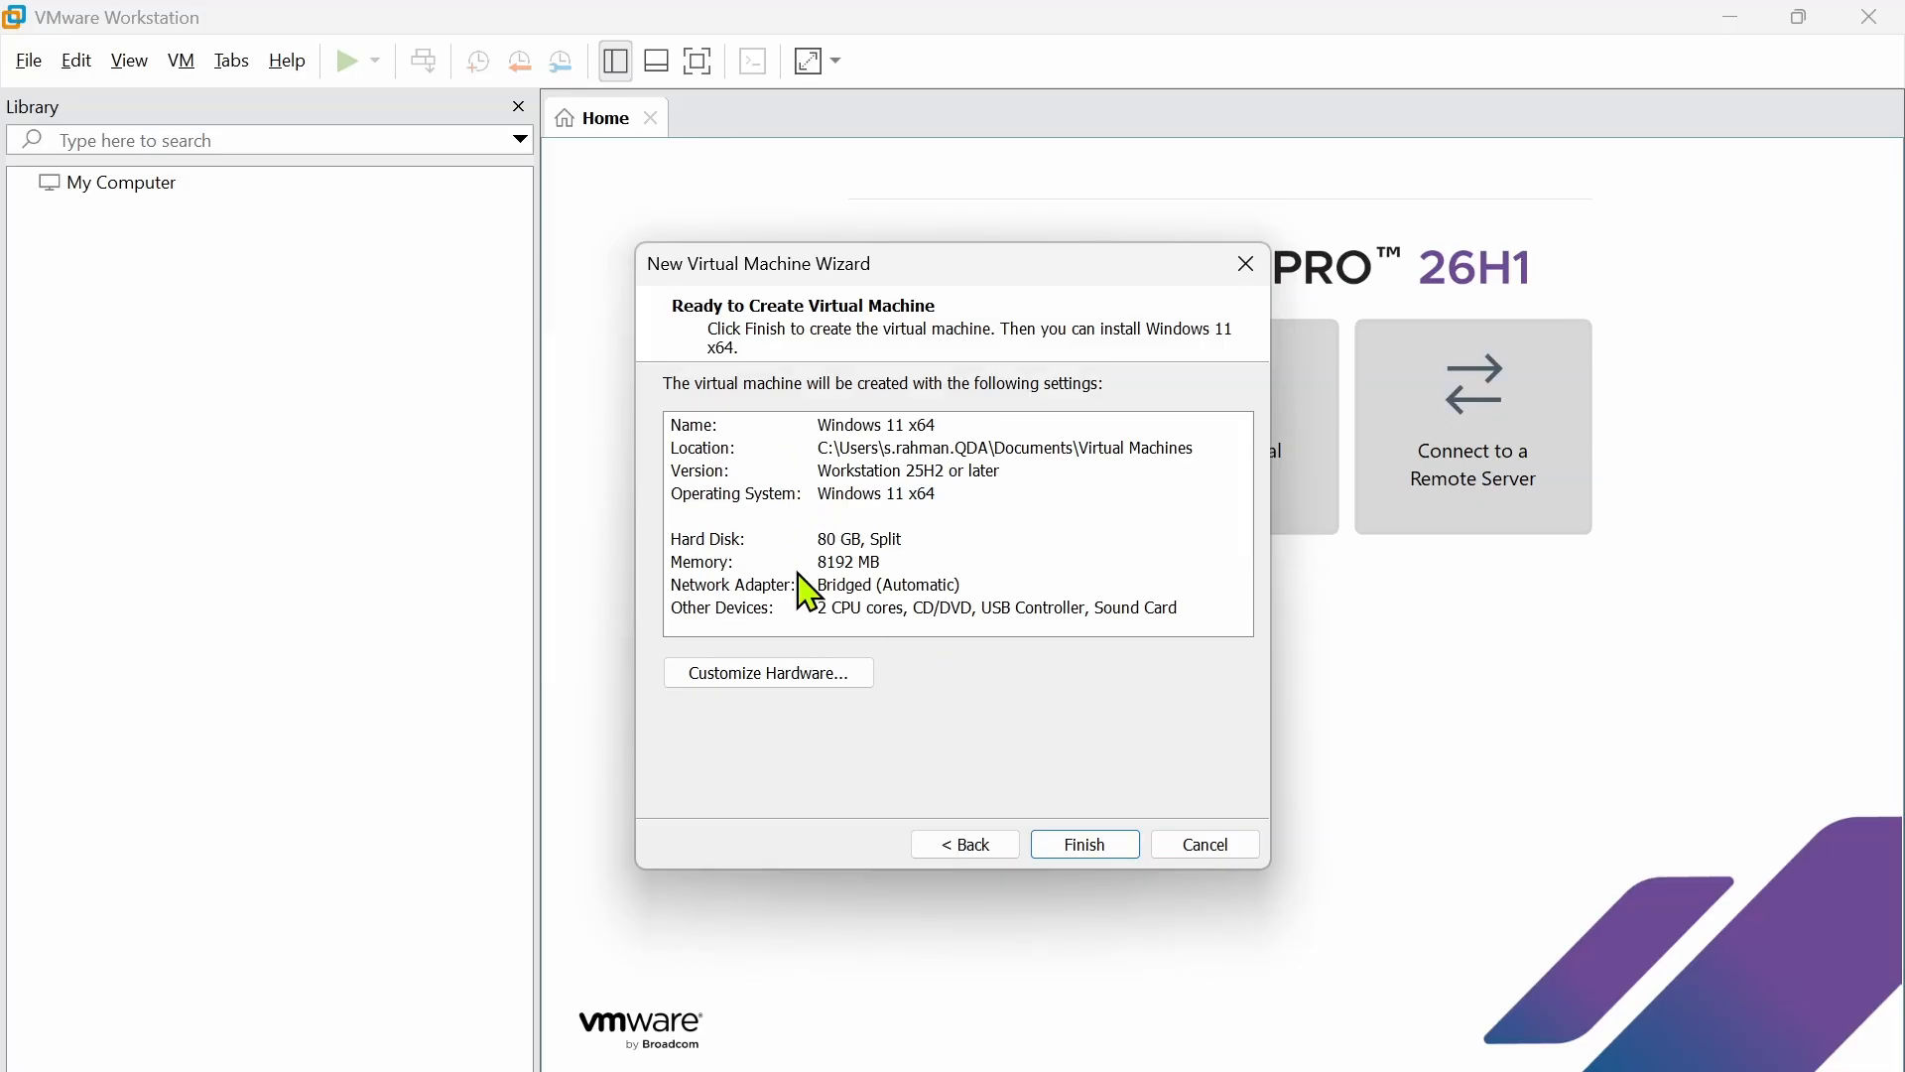
{"action": "left_click", "coordinate": [1086, 844]}
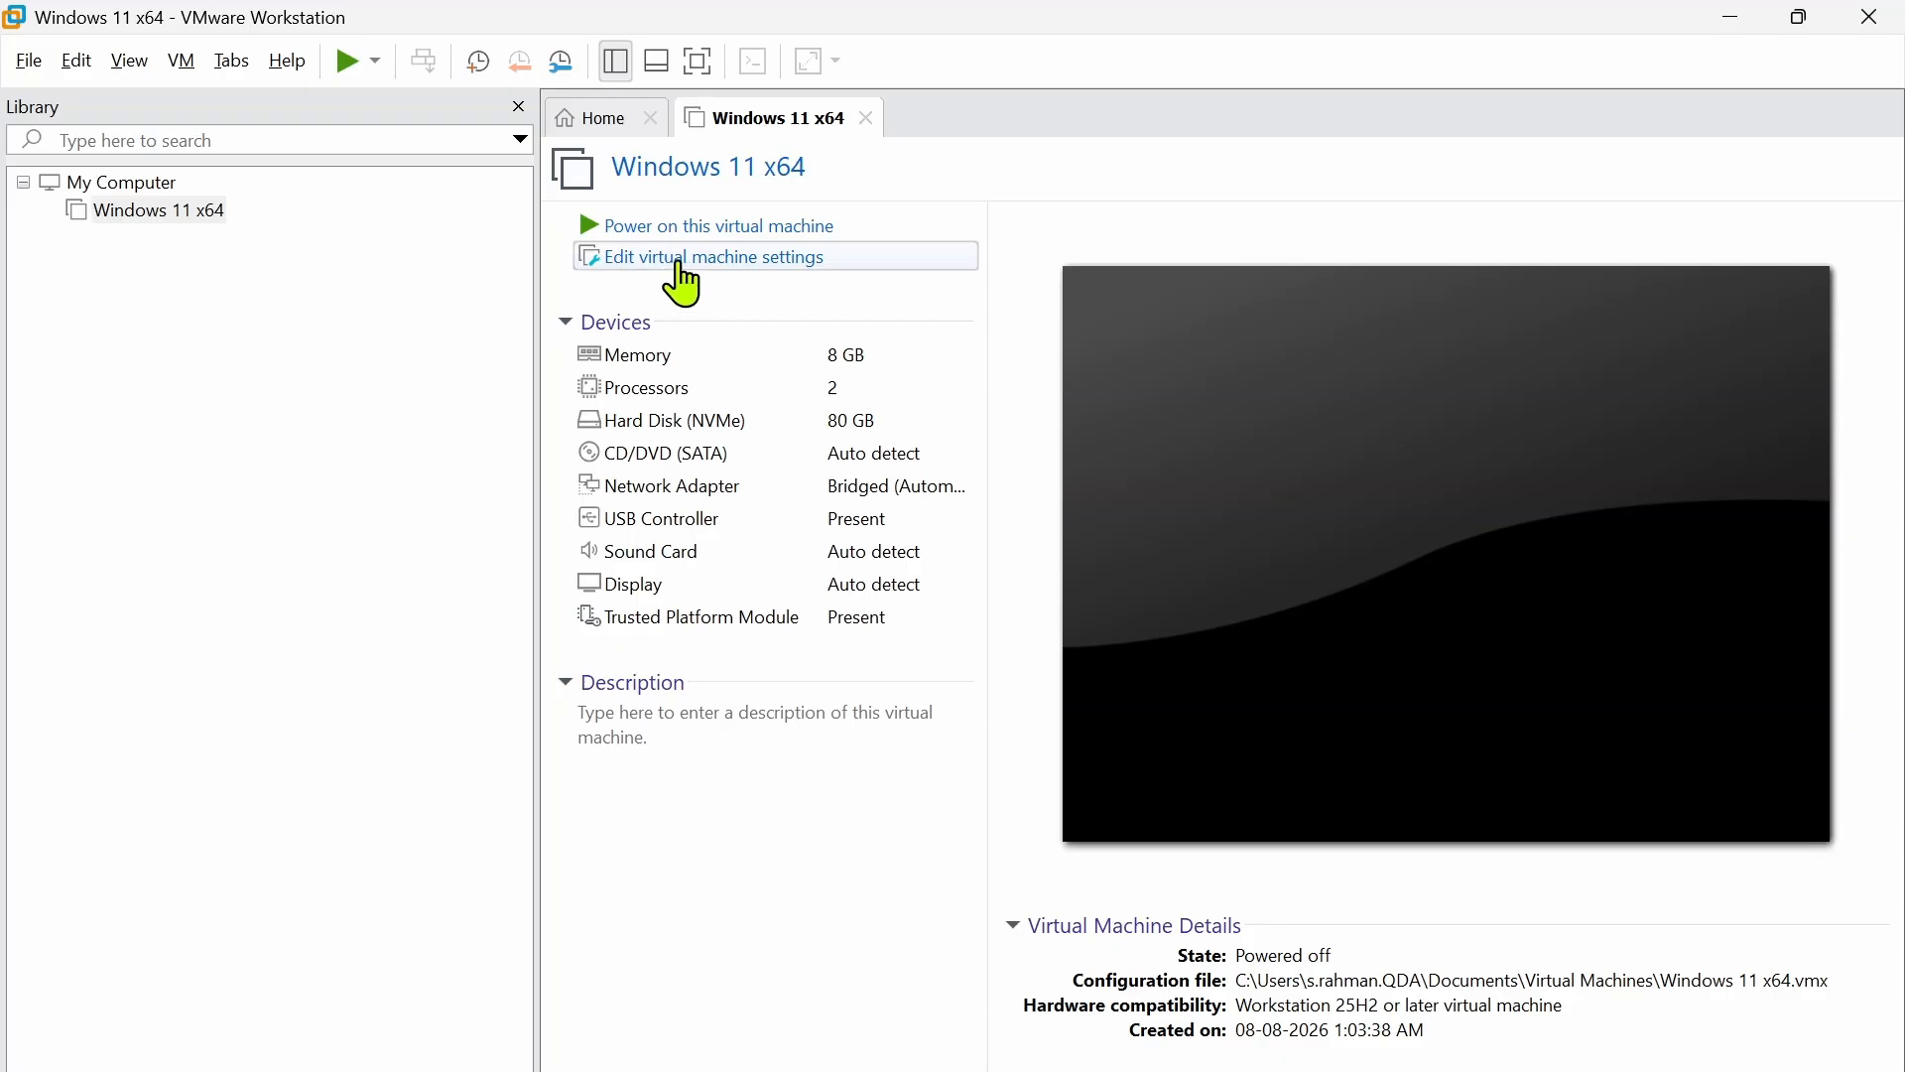
- Set the CD/DVD (SATA) drive to use Win11_25H2_English_x64_v2.iso from the Downloads folder
{"action": "left_click", "coordinate": [678, 260]}
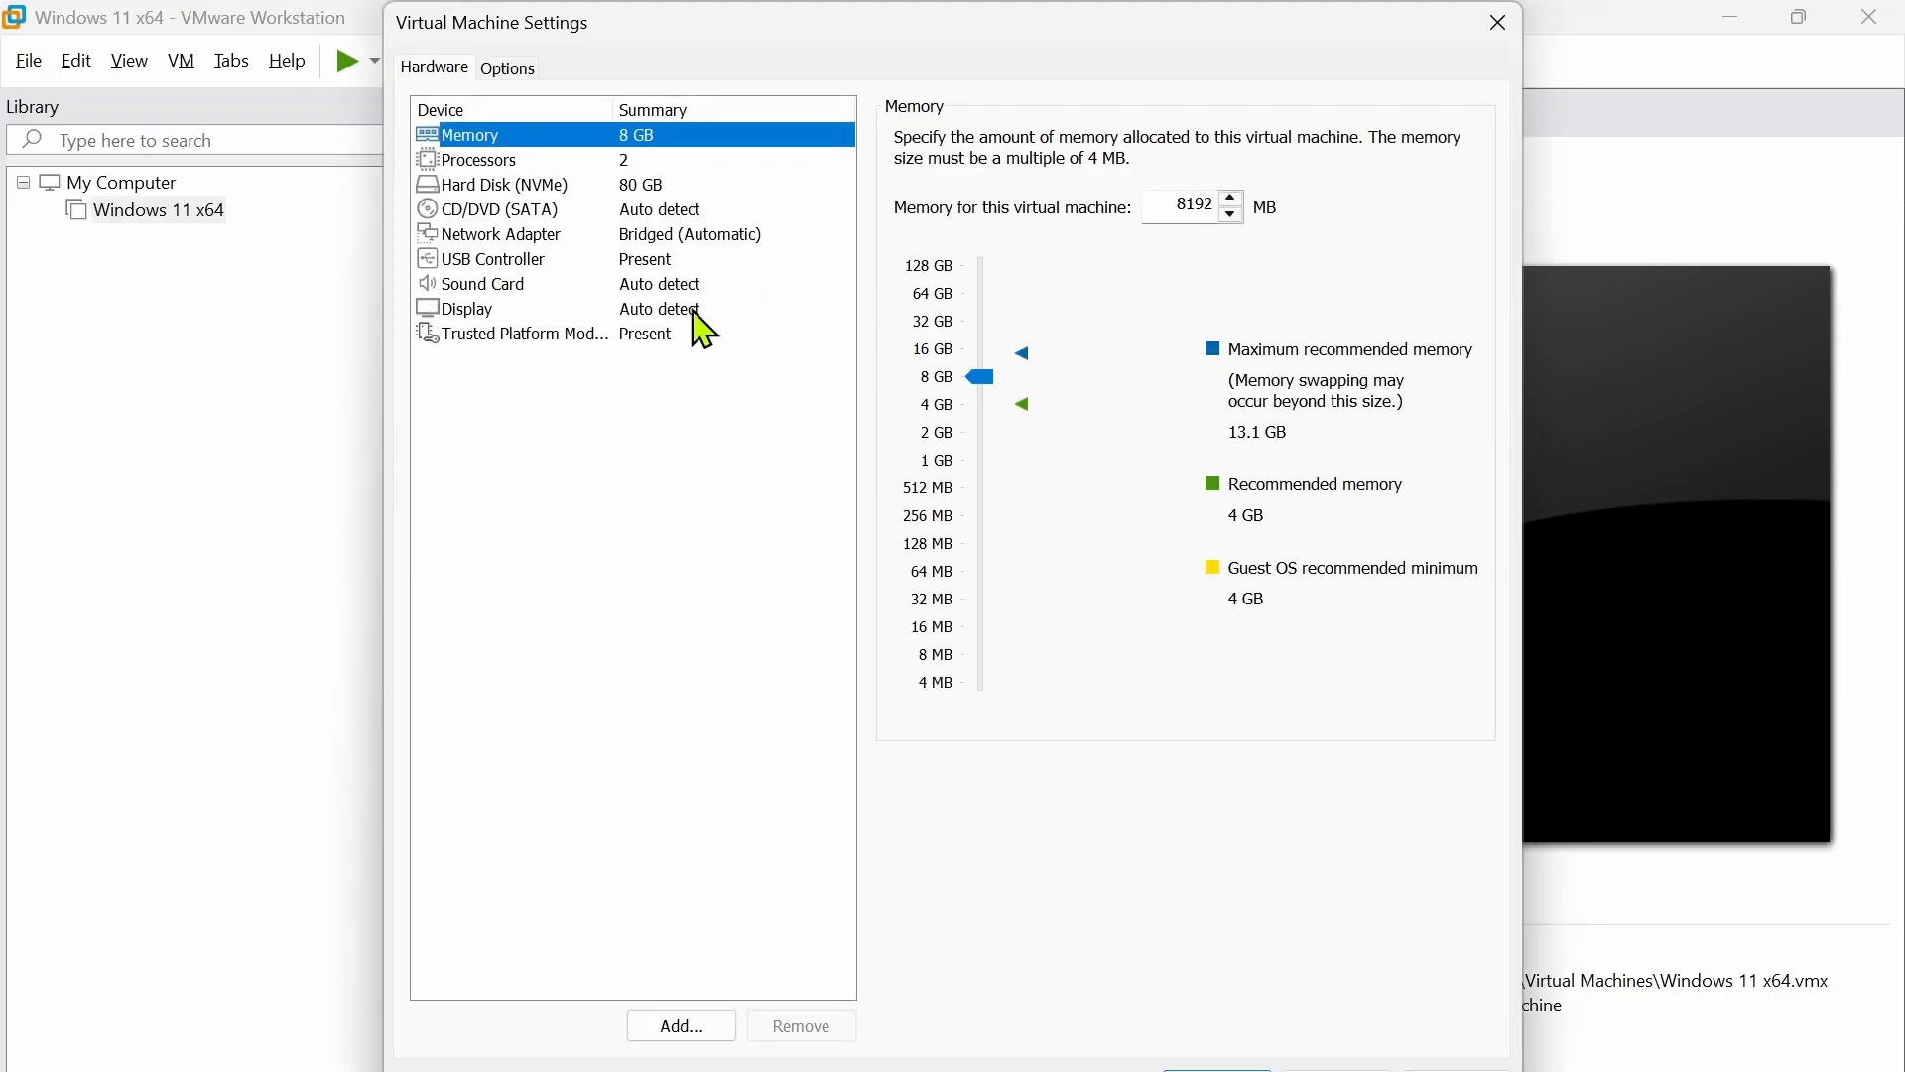
{"action": "left_click", "coordinate": [510, 211]}
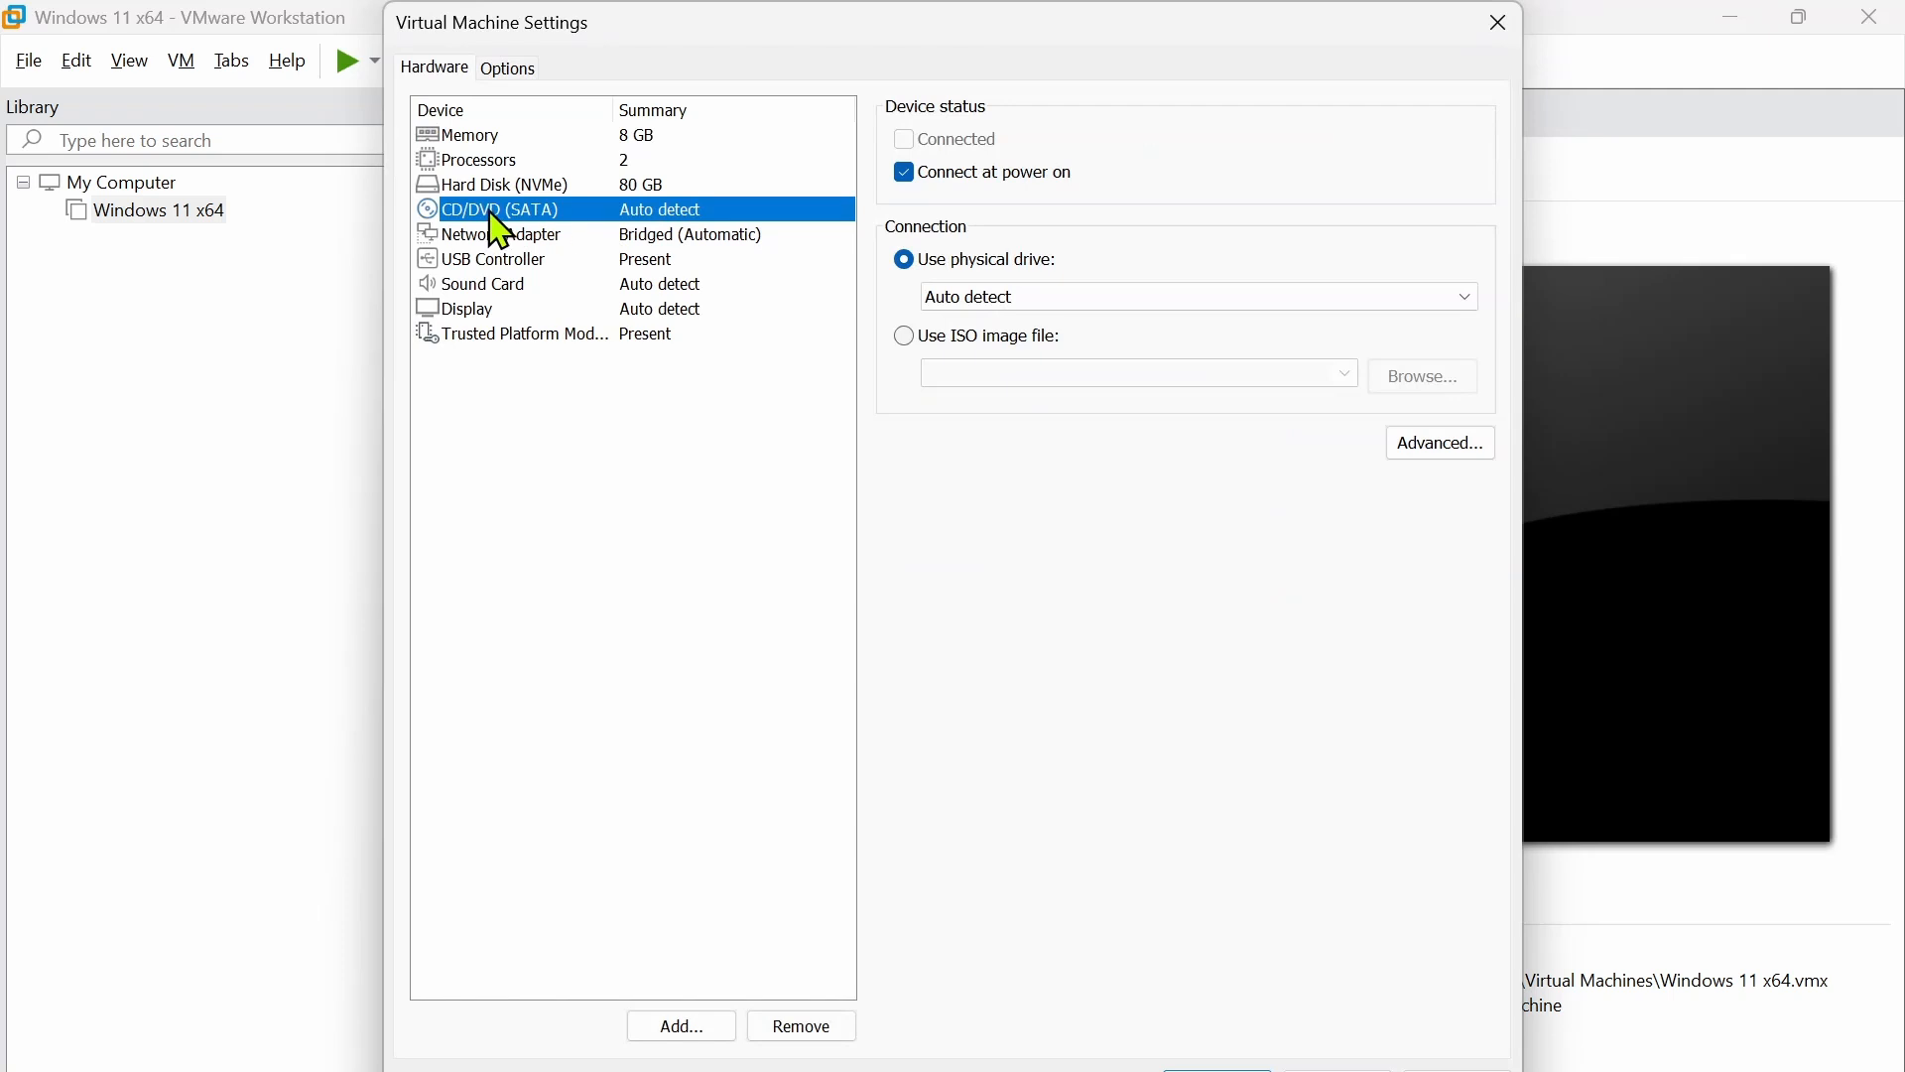
{"action": "left_click", "coordinate": [1001, 339]}
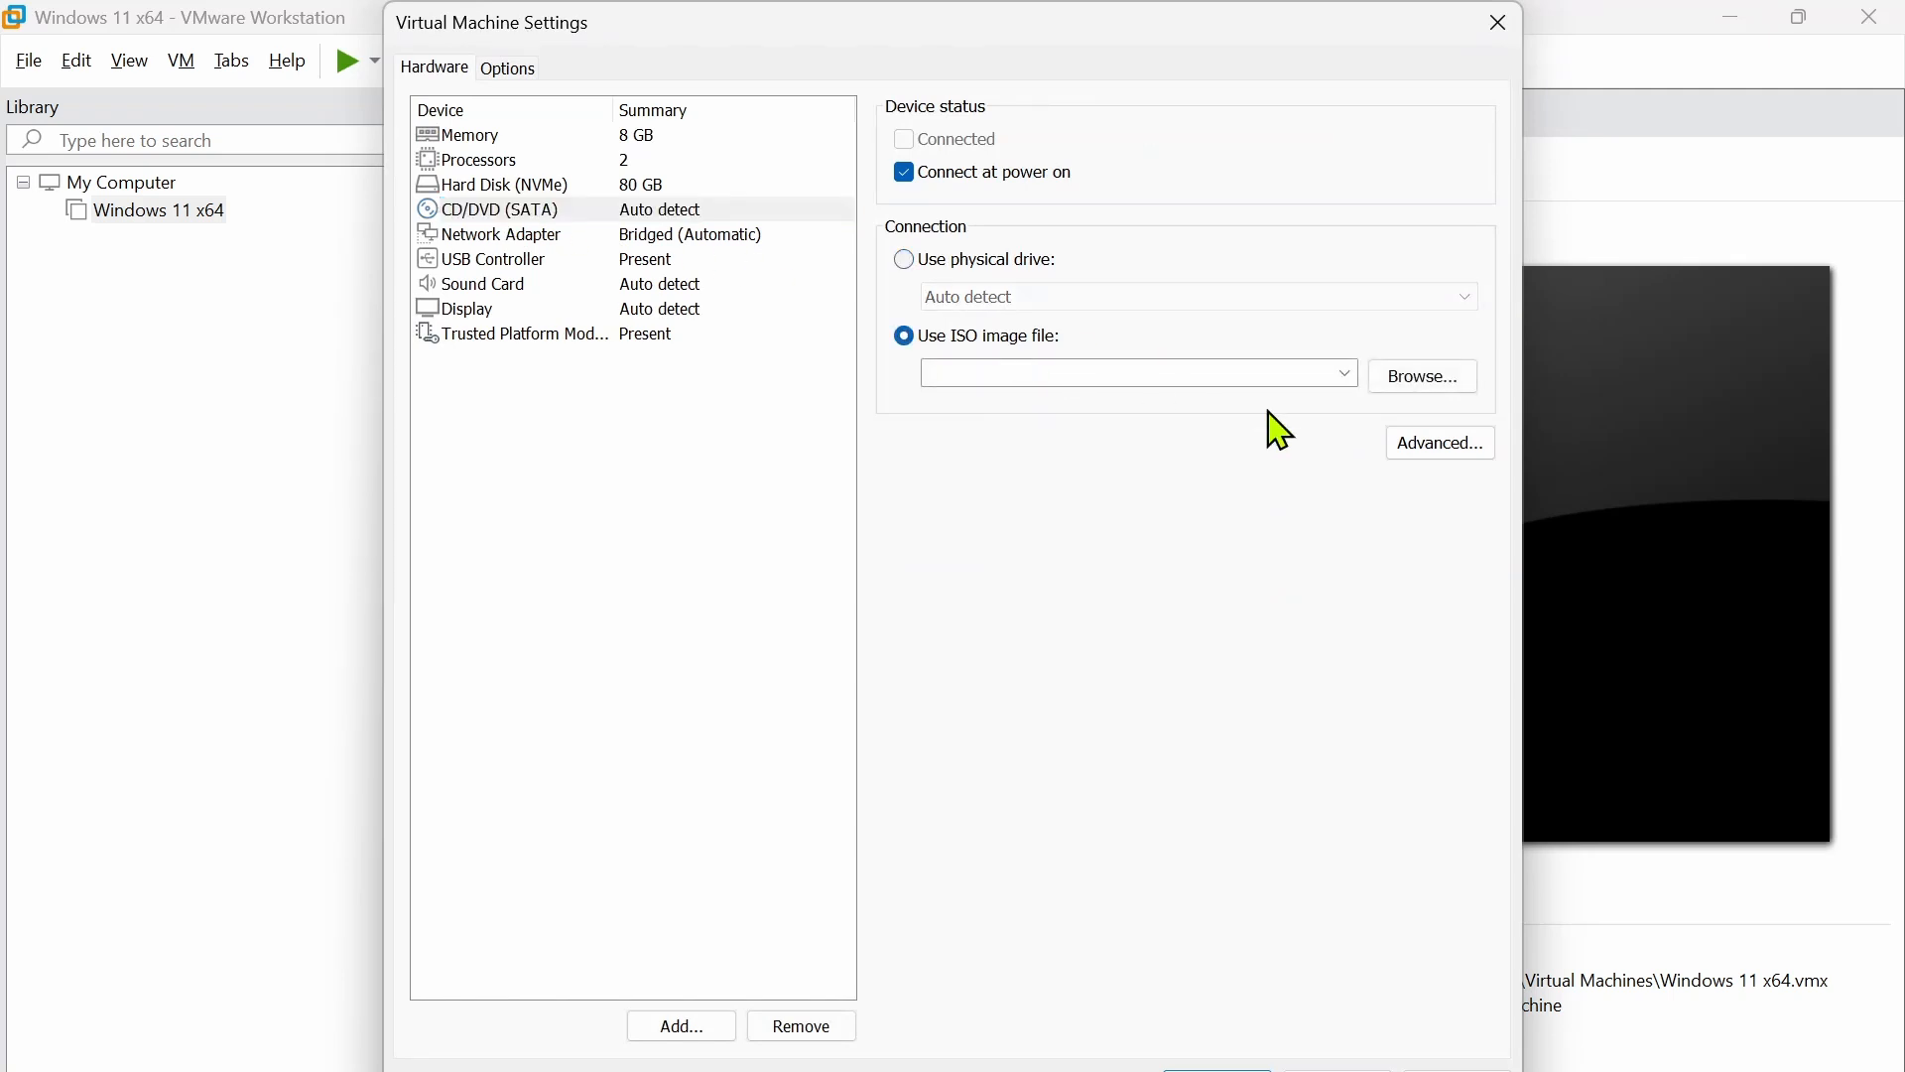
{"action": "left_click", "coordinate": [1421, 387]}
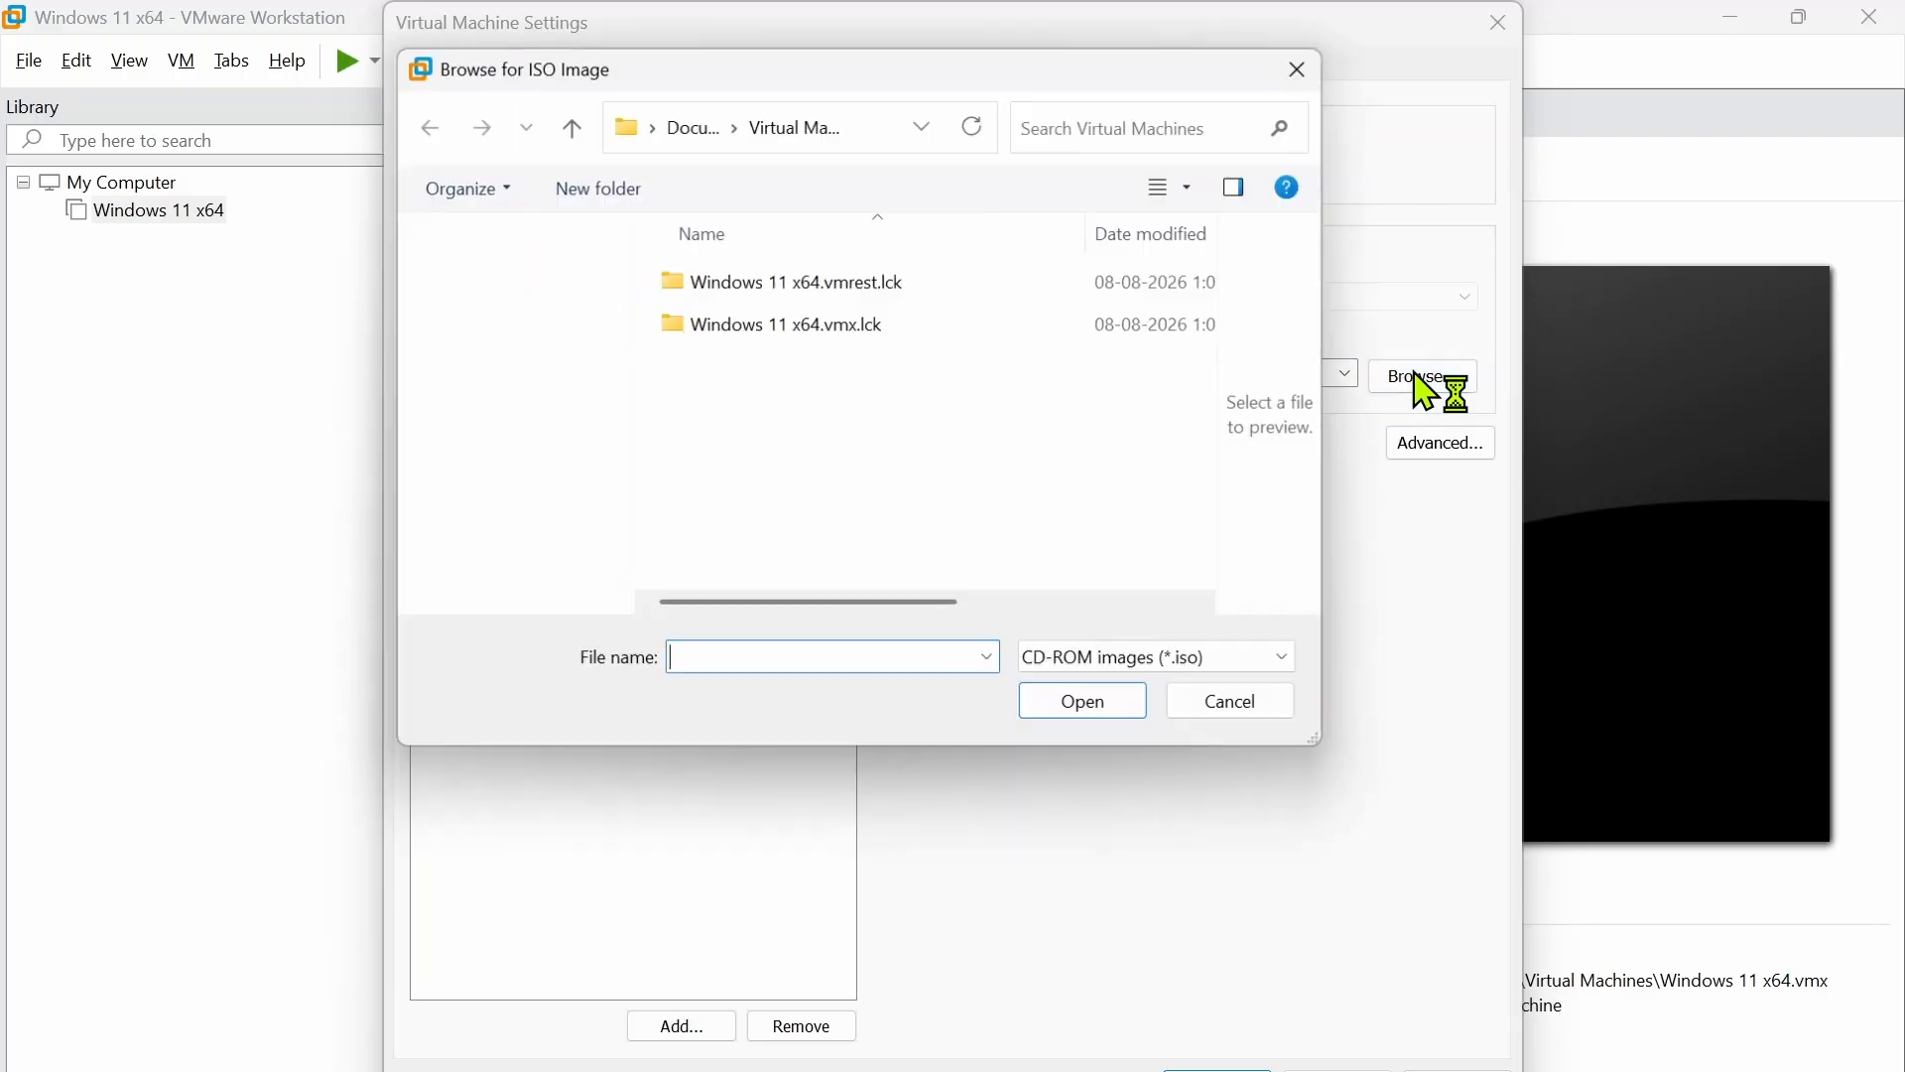
{"action": "left_click", "coordinate": [517, 402]}
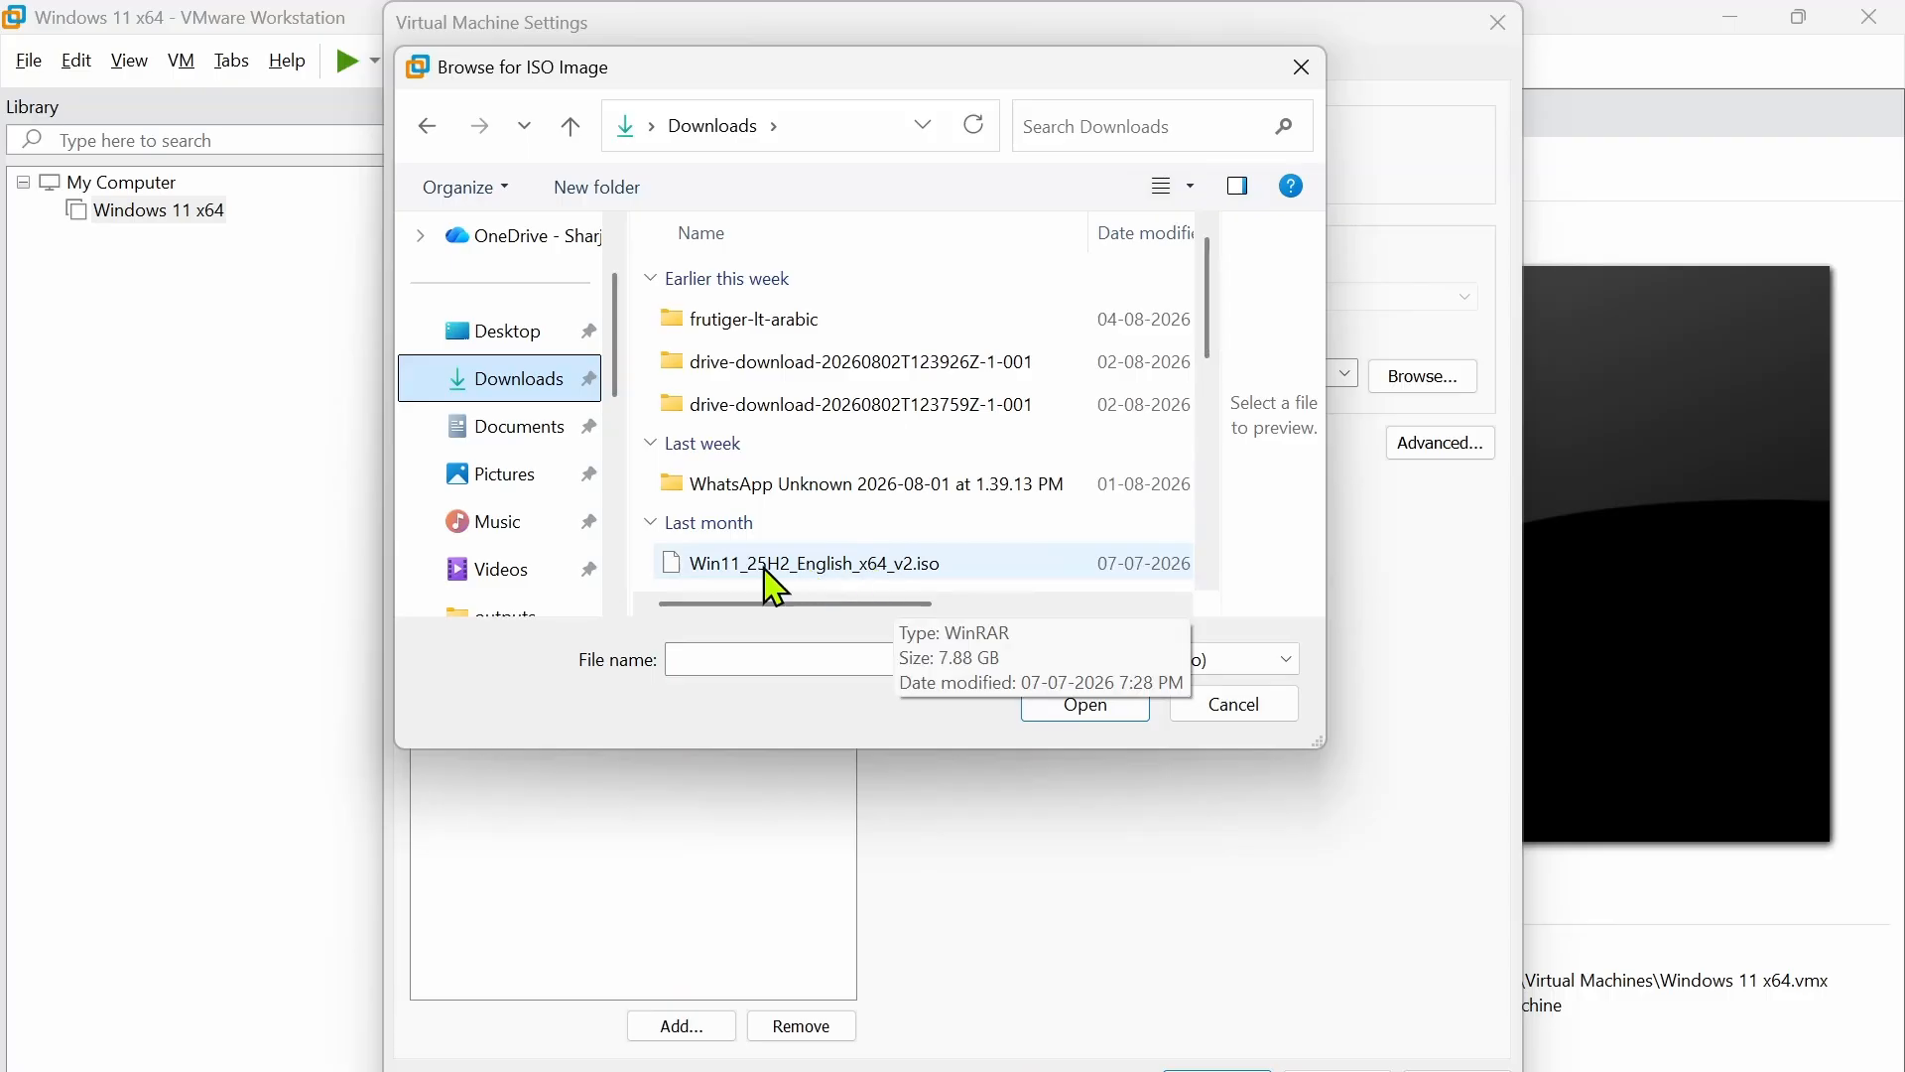
{"action": "left_click", "coordinate": [842, 568]}
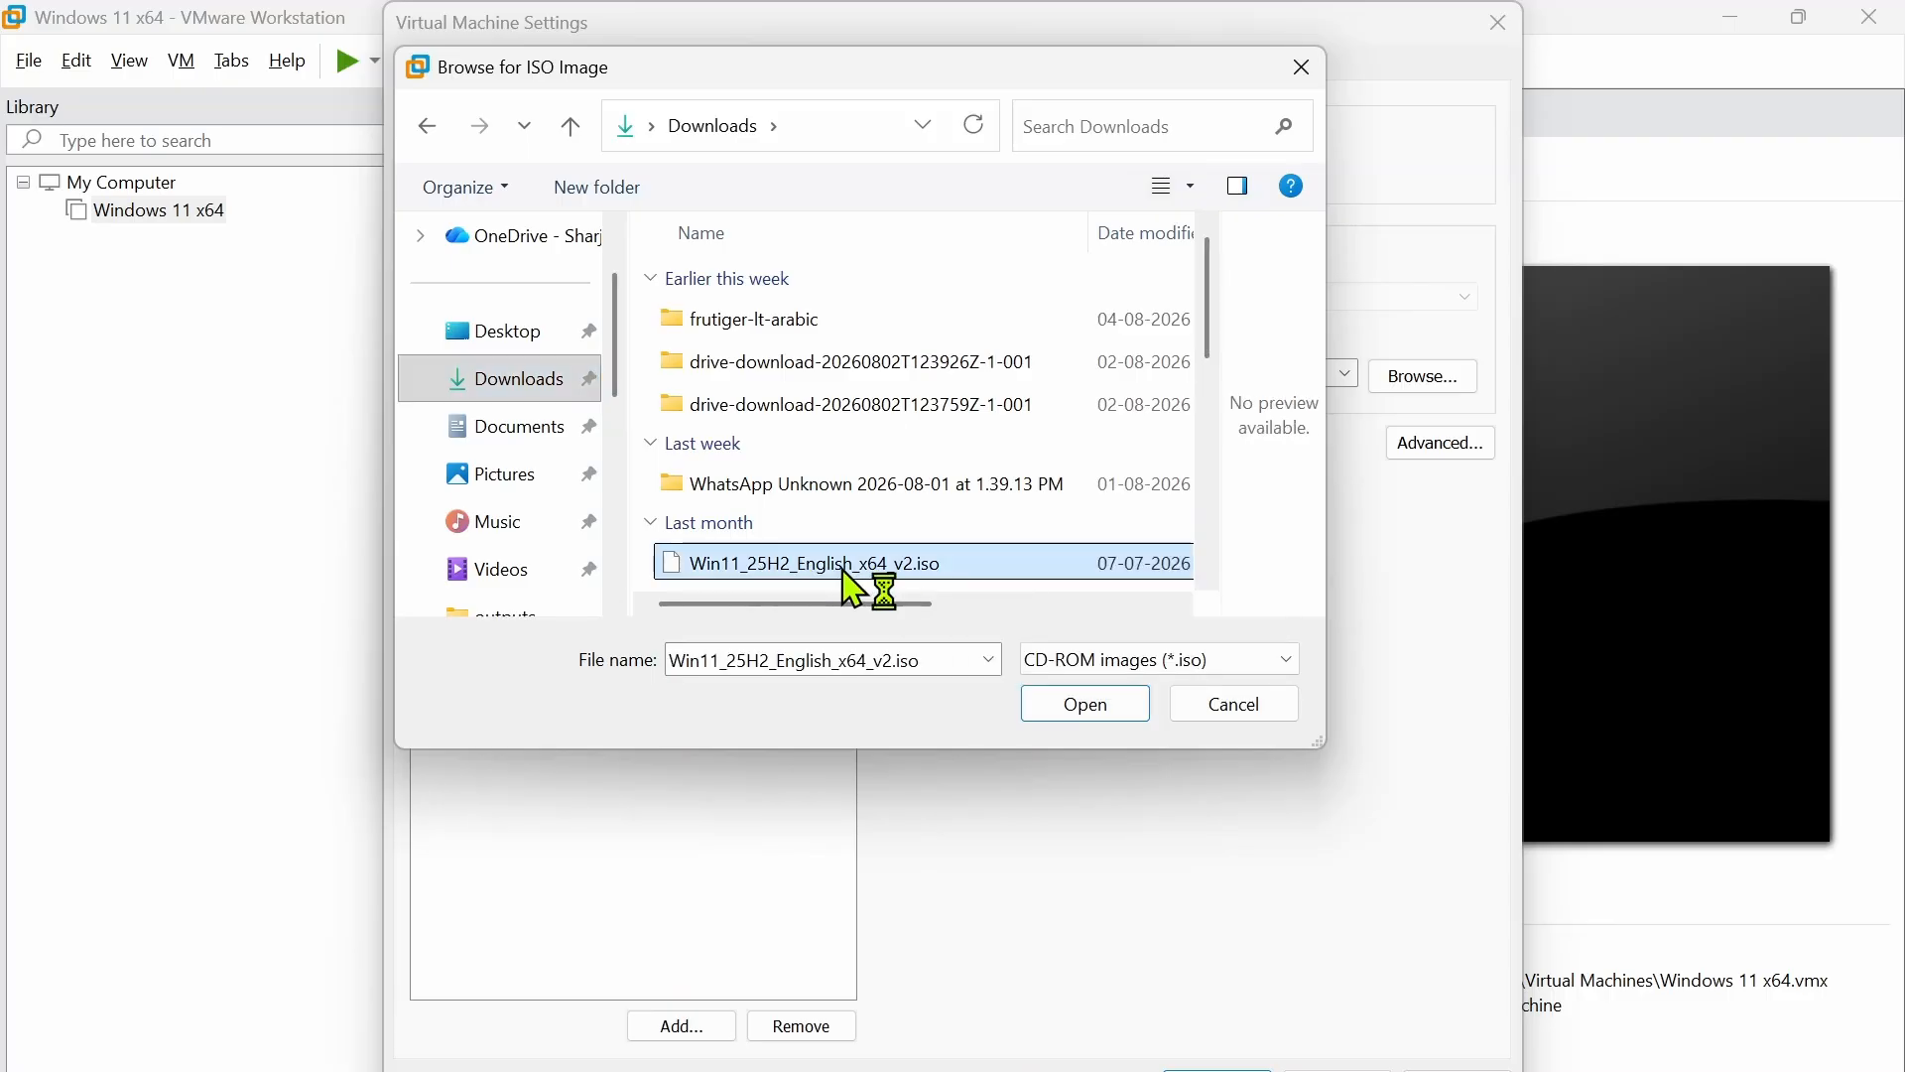
{"action": "left_click", "coordinate": [1082, 713]}
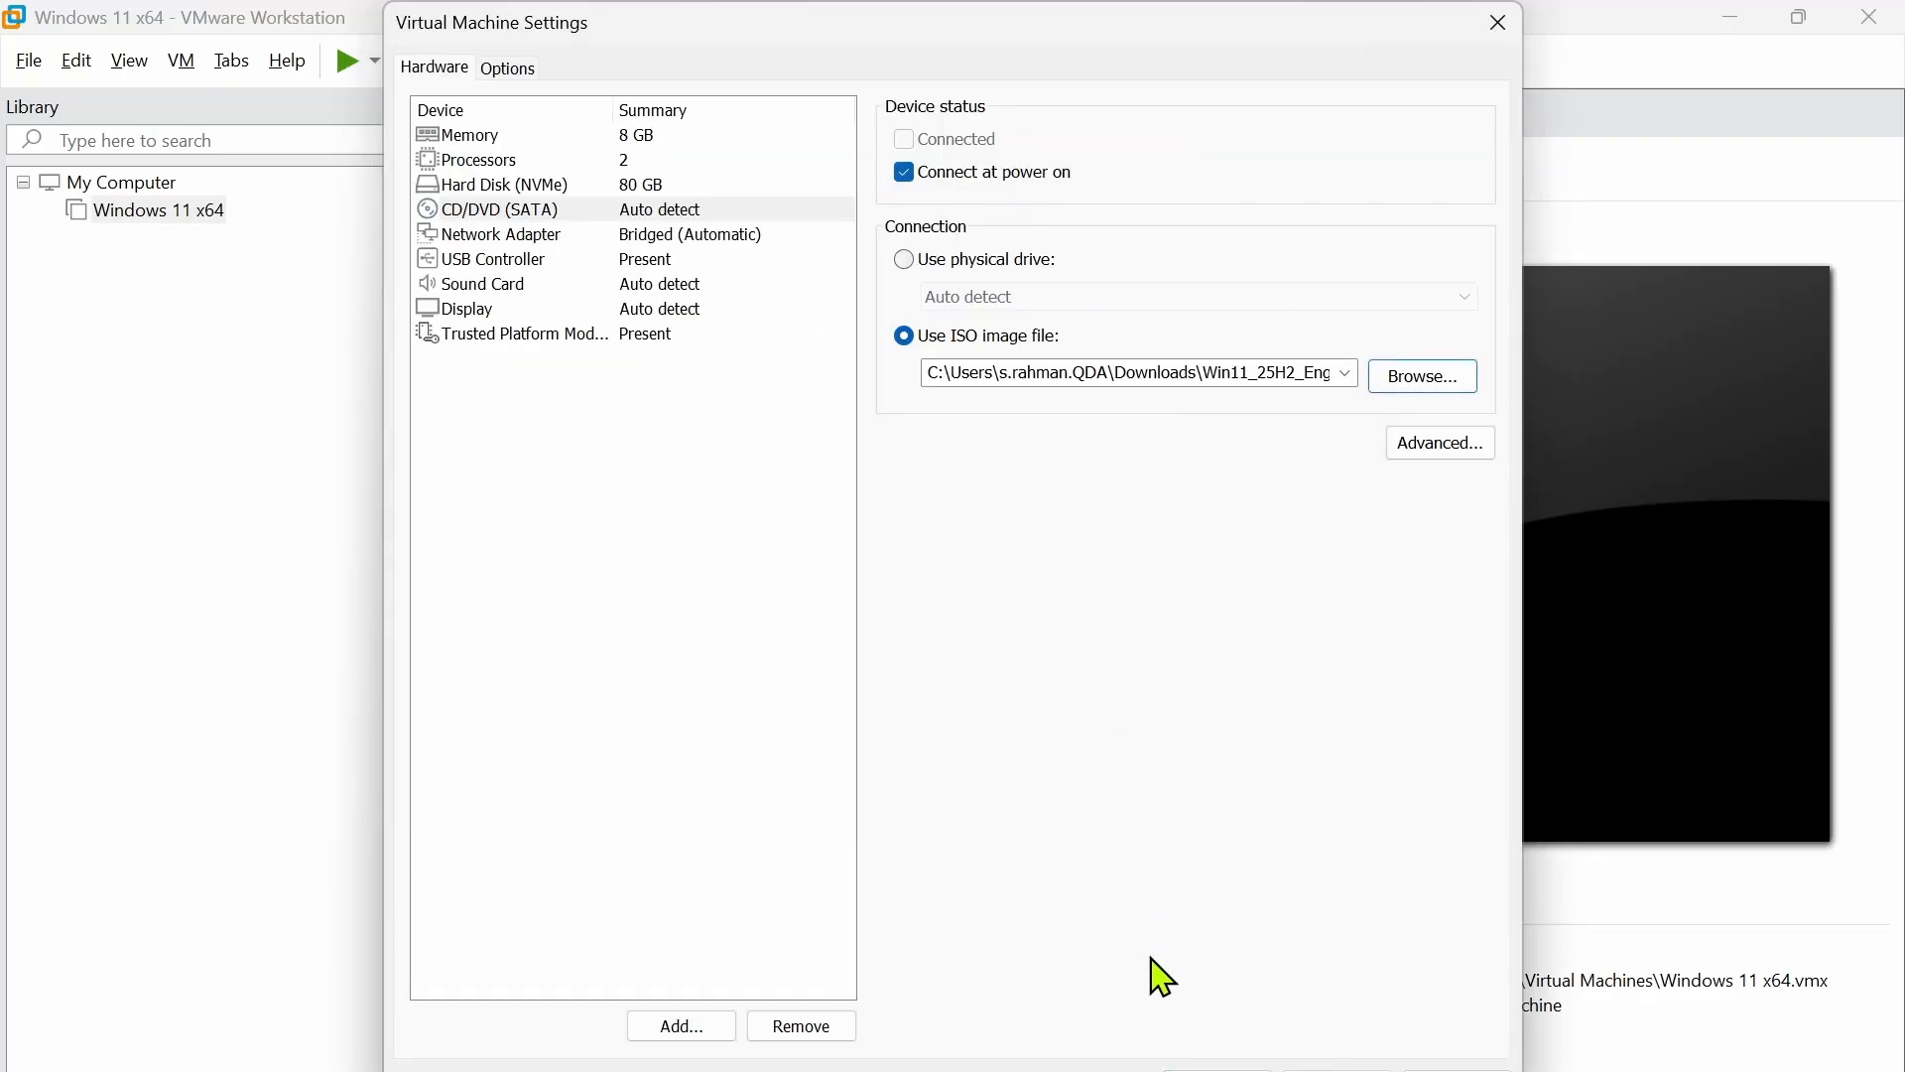
{"action": "left_click", "coordinate": [1221, 1070]}
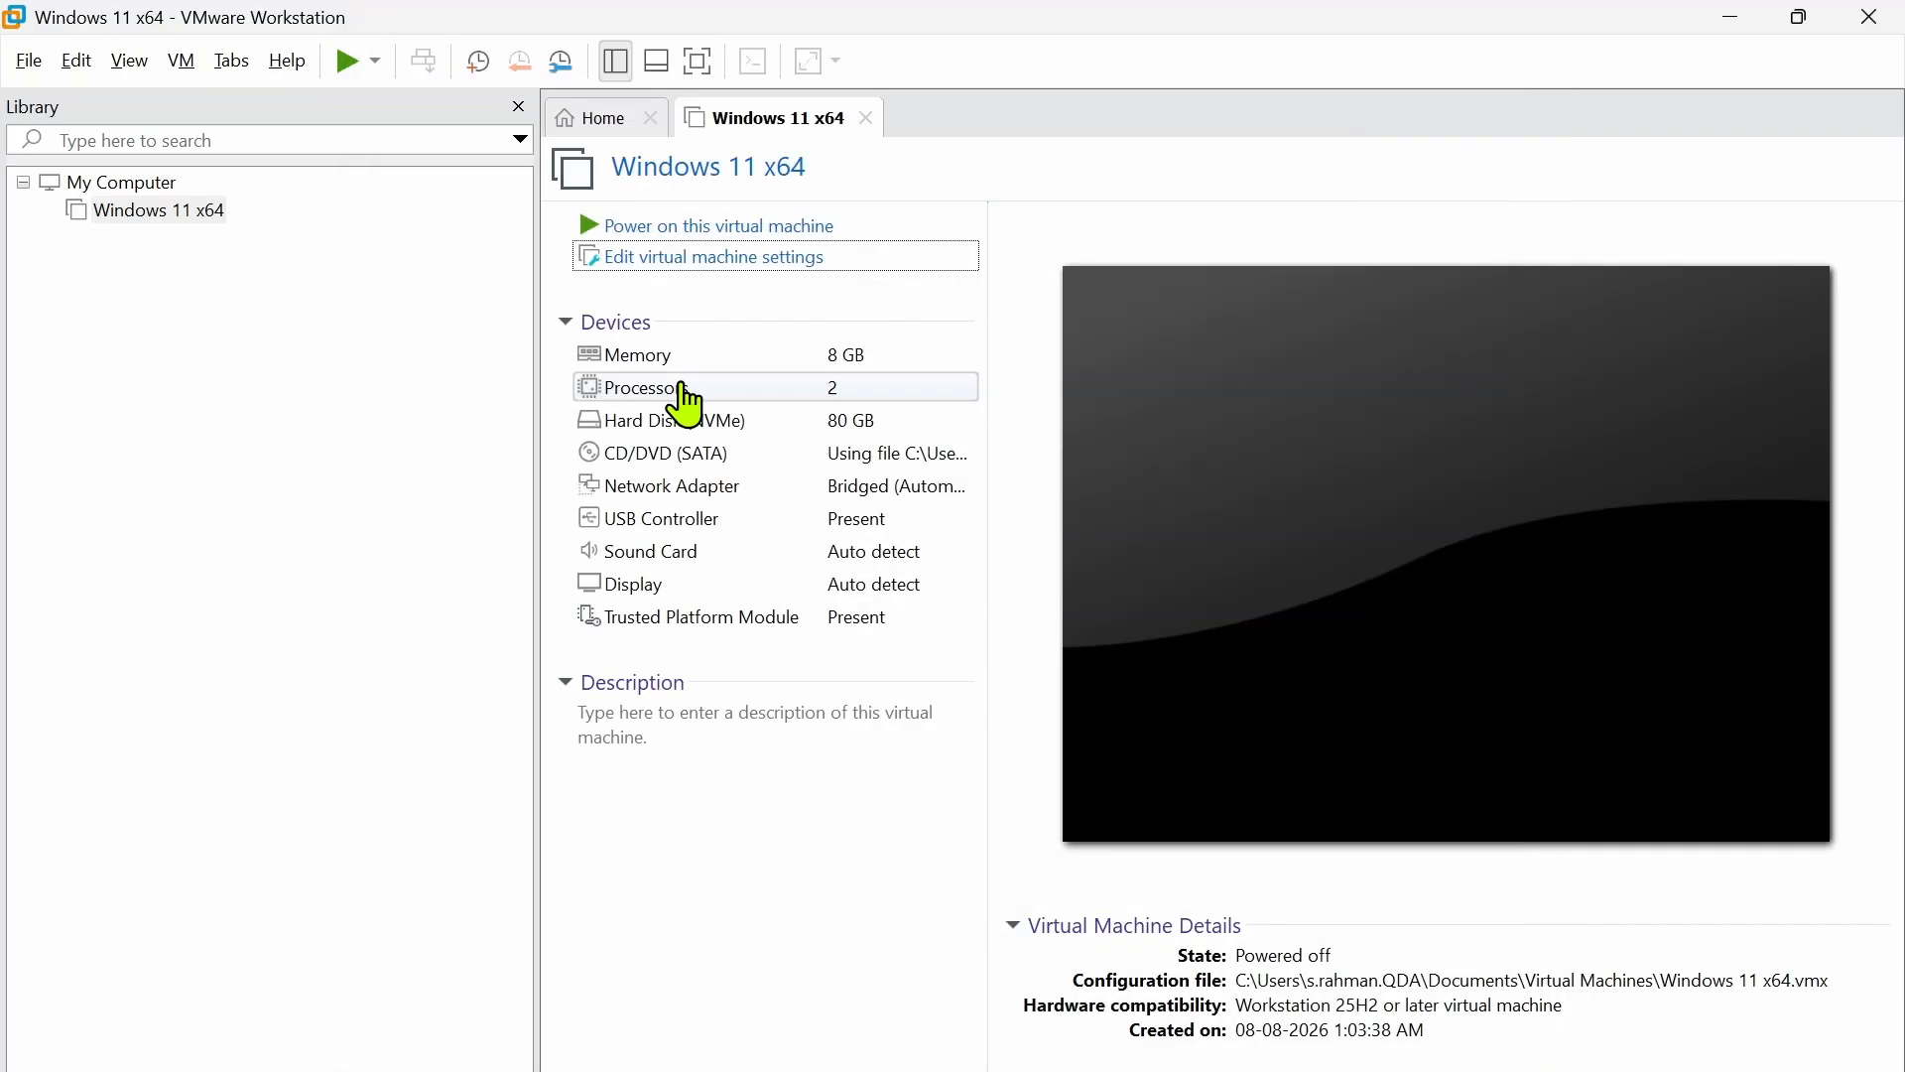
- Power on the VM, dismiss the side-channel and removable-device notices, and boot from the DVD
{"action": "left_click", "coordinate": [699, 227]}
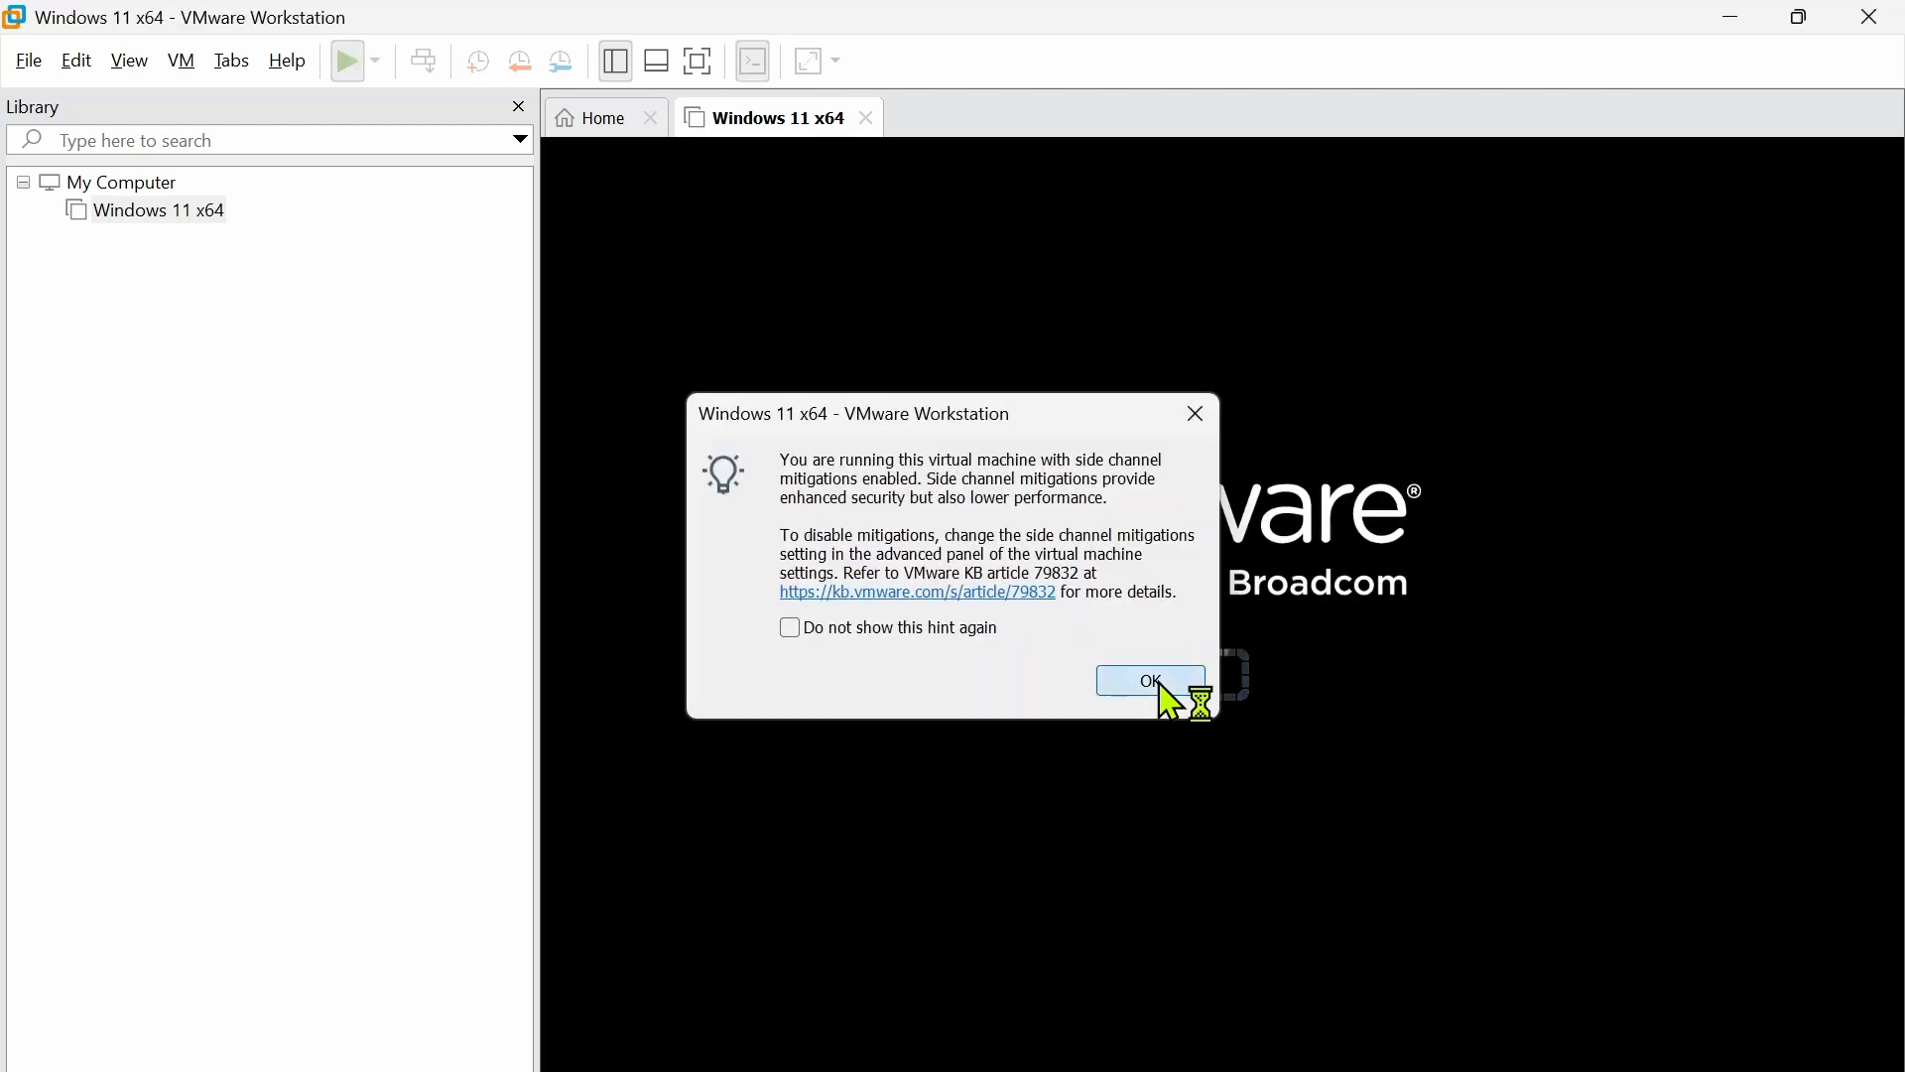
{"action": "left_click", "coordinate": [1160, 679]}
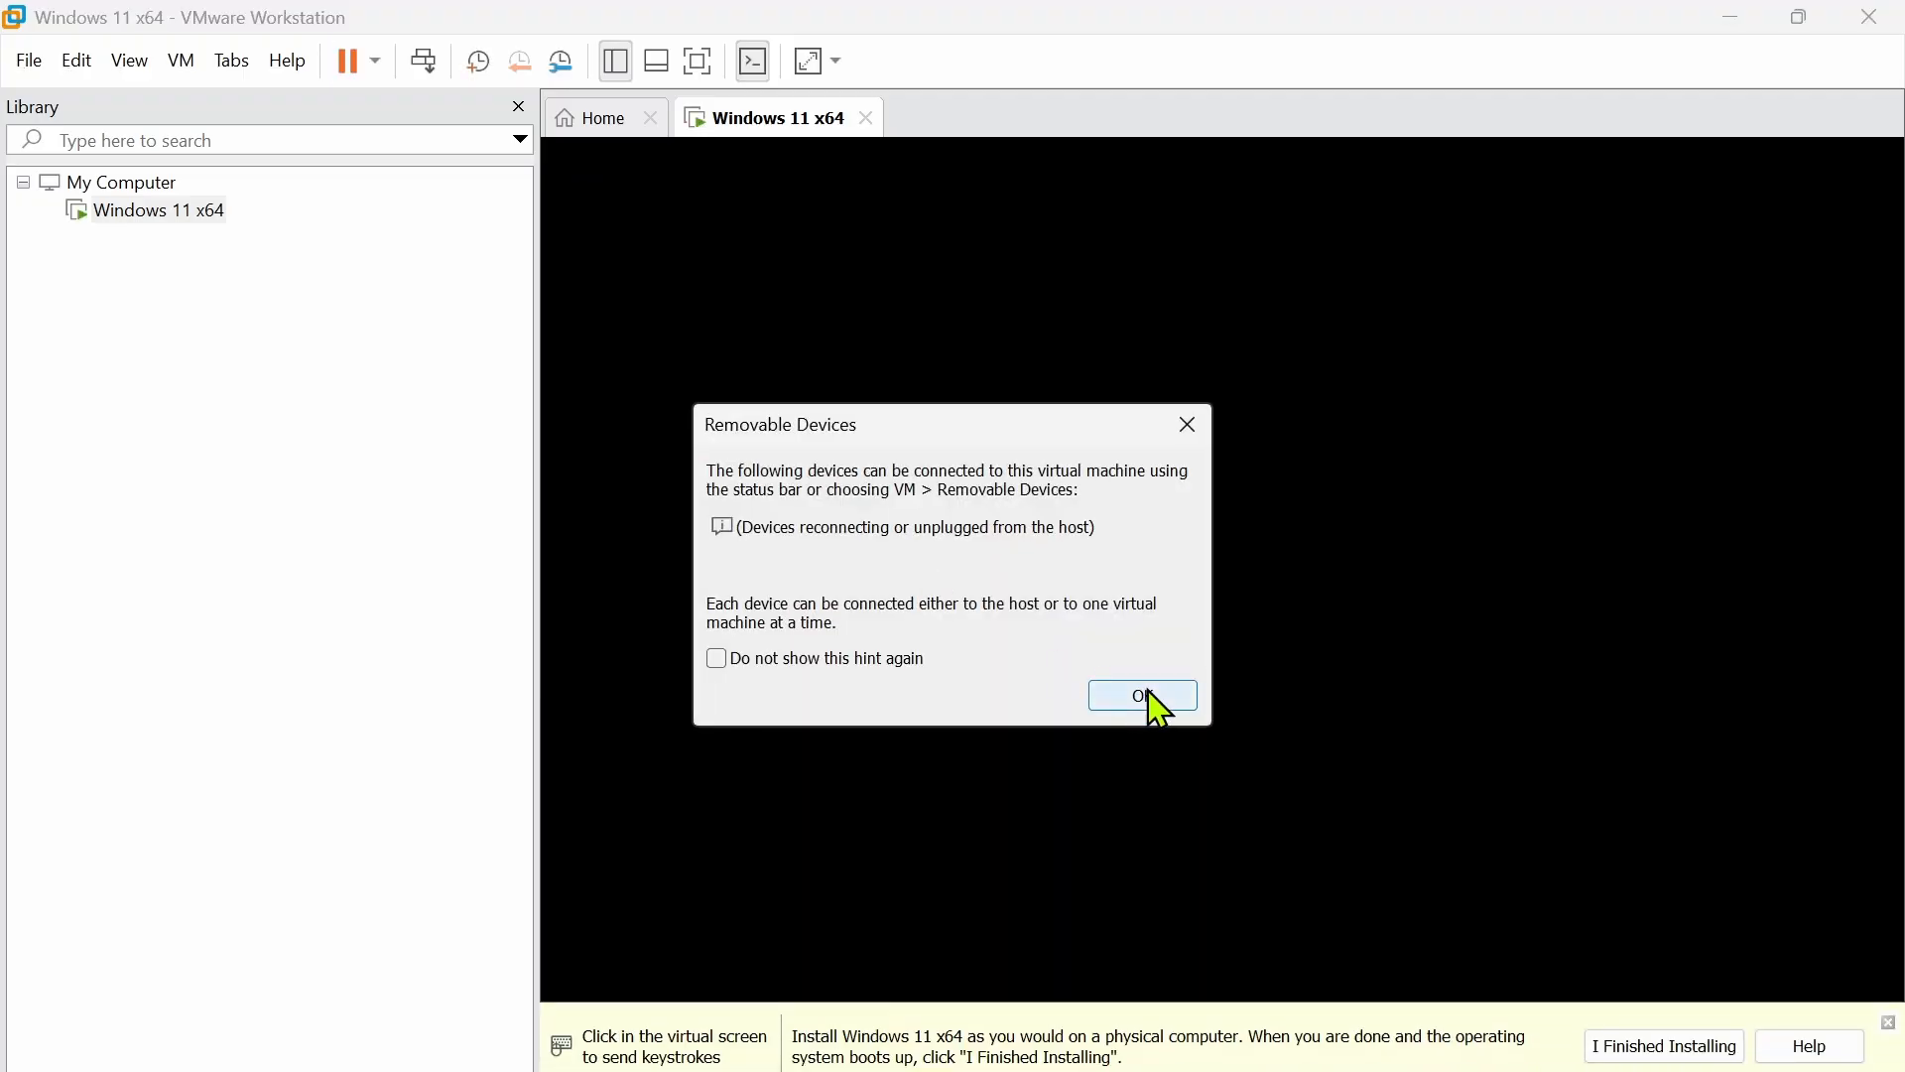
{"action": "left_click", "coordinate": [1146, 698]}
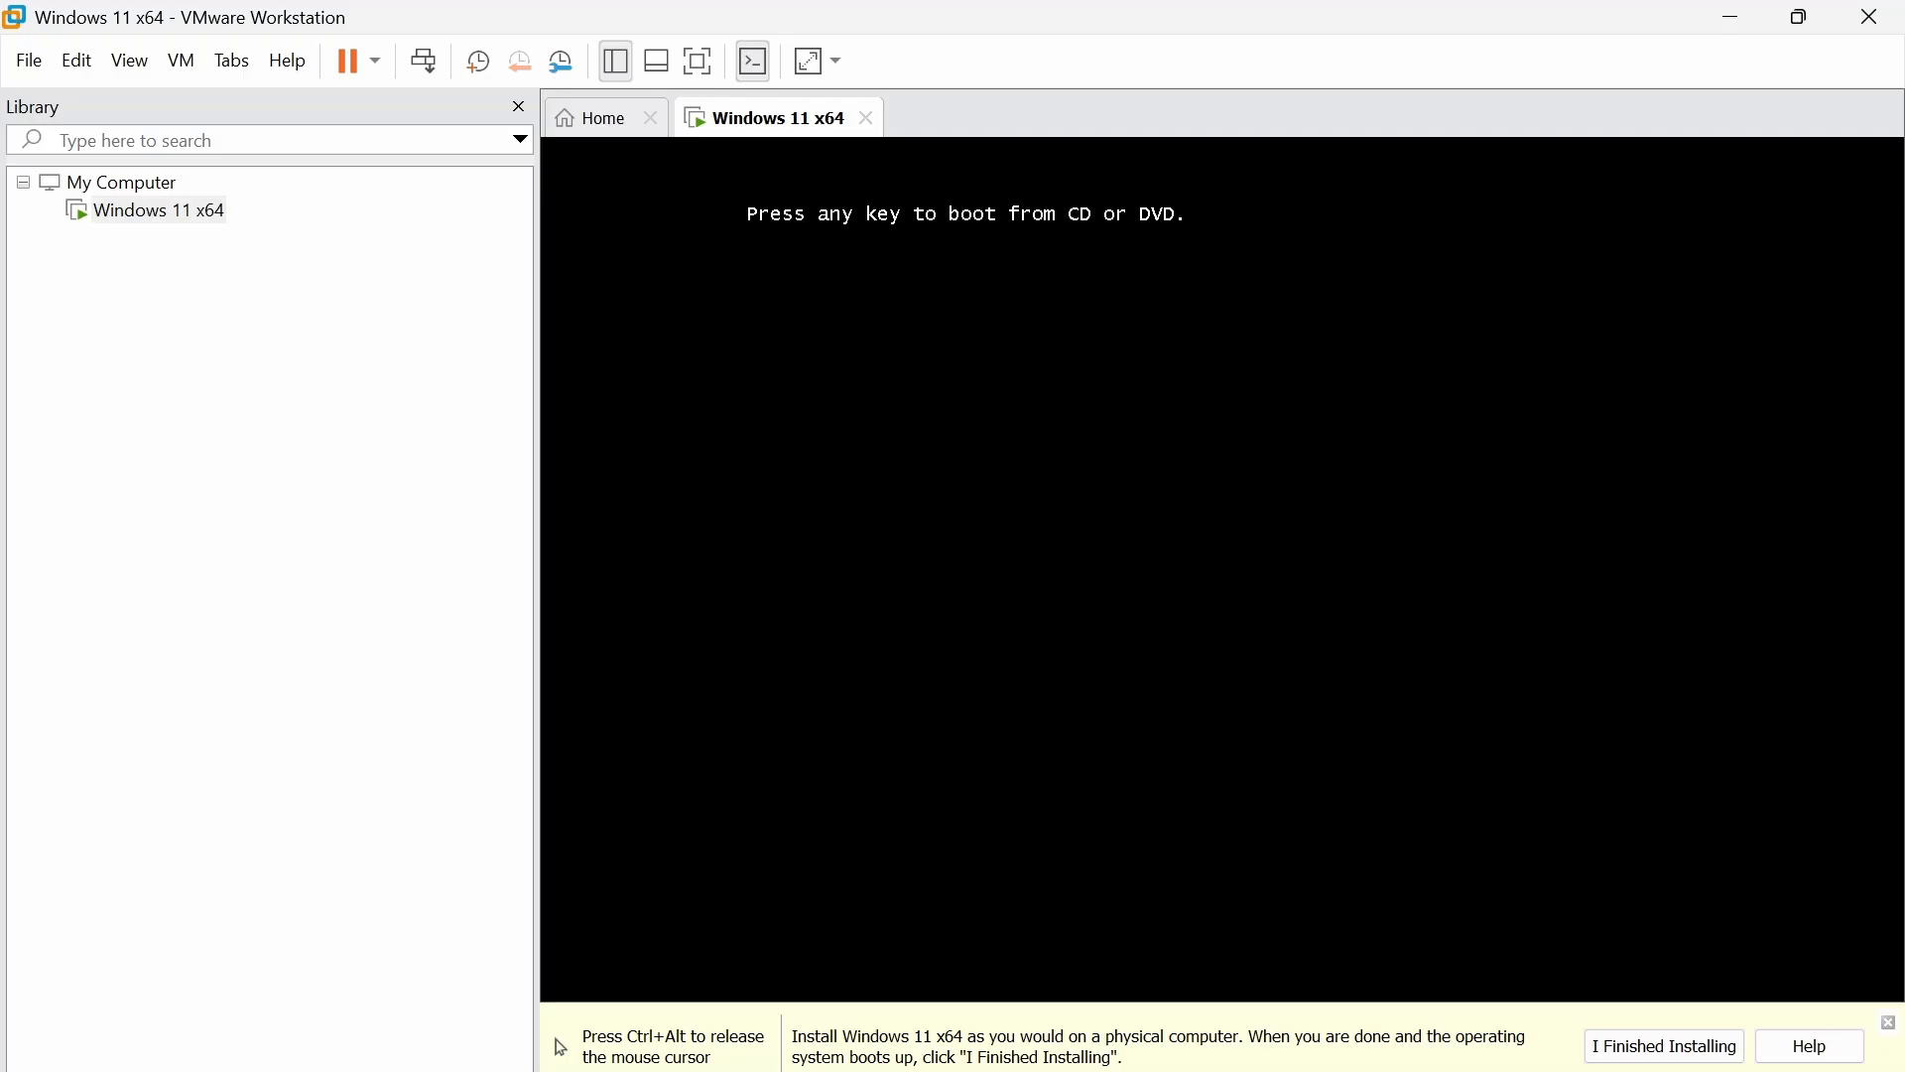
{"action": "key", "text": "Return"}
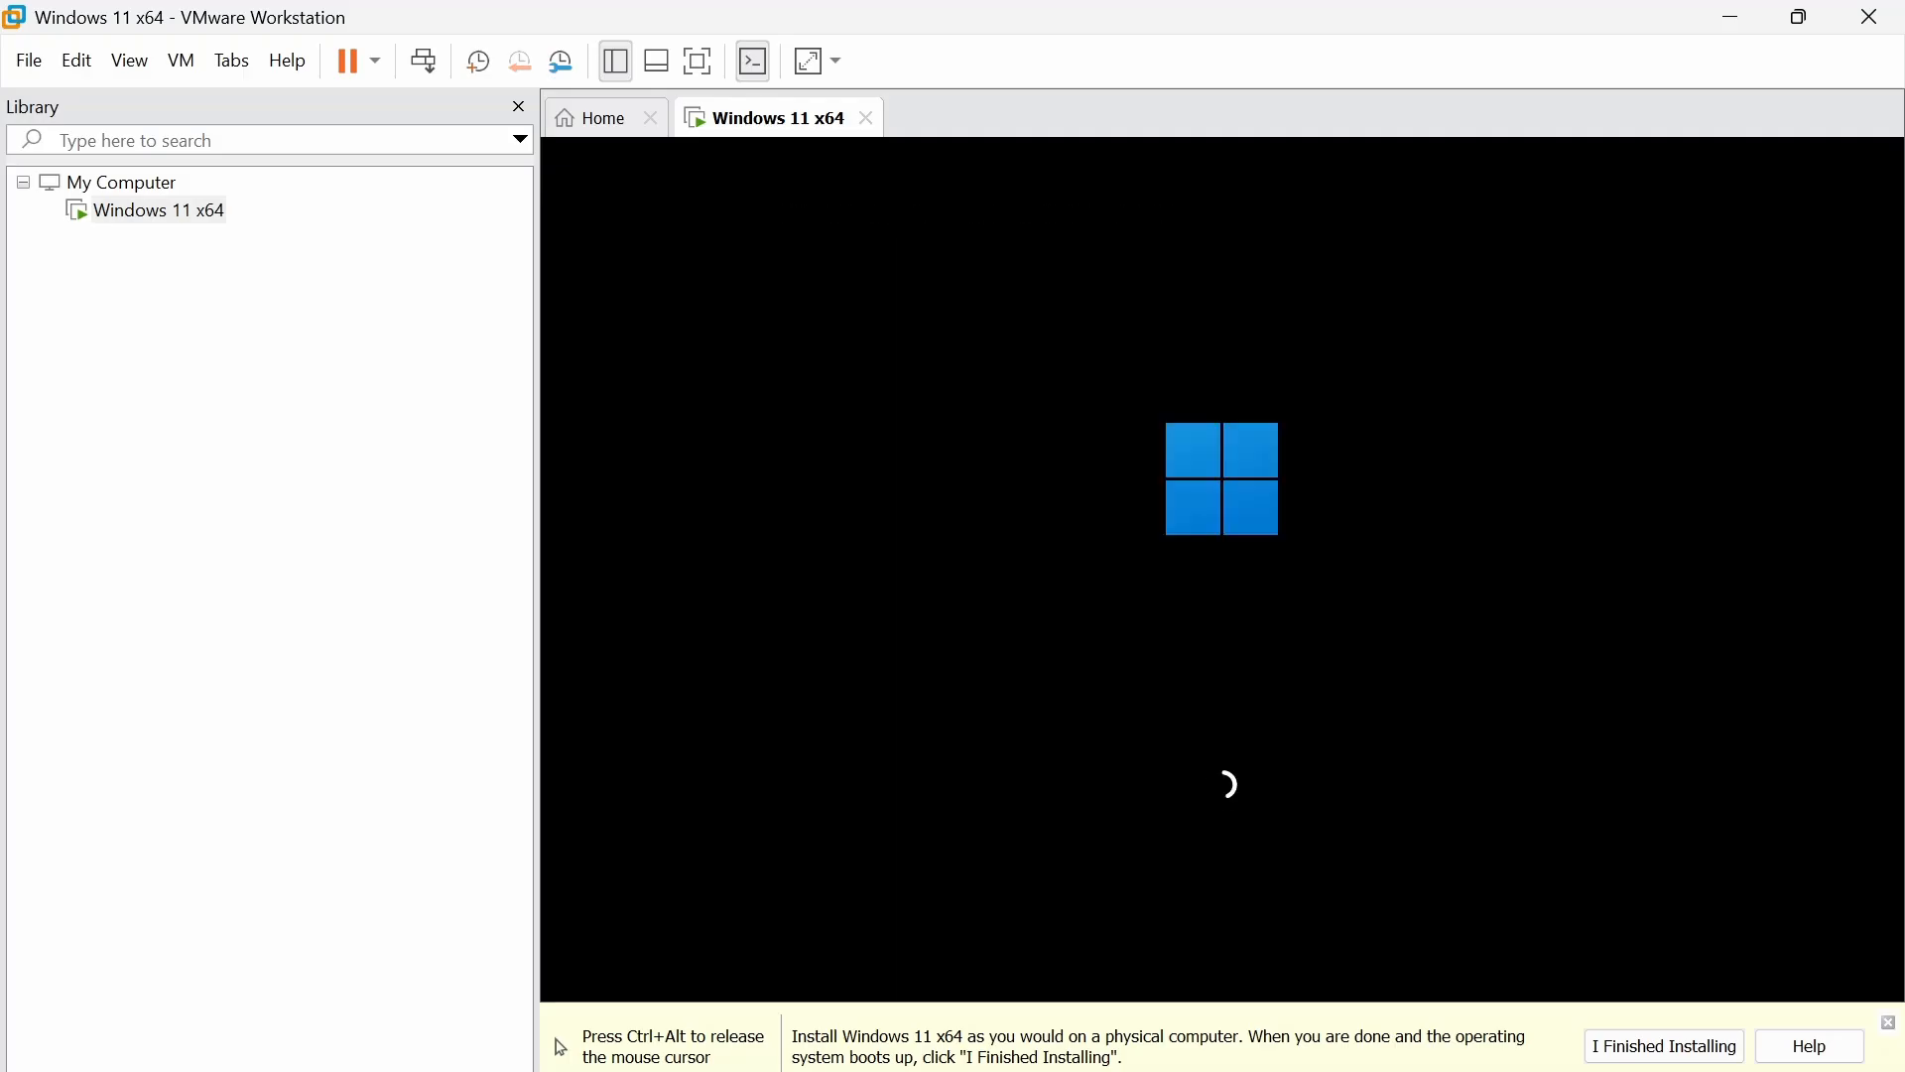
- Release the mouse back to the host and narrow the library pane
{"action": "key", "text": "ctrl+alt"}
{"action": "left_click_drag", "start_coordinate": [537, 668], "coordinate": [295, 675]}
{"action": "left_click", "coordinate": [697, 60]}
{"action": "left_click", "coordinate": [911, 25]}
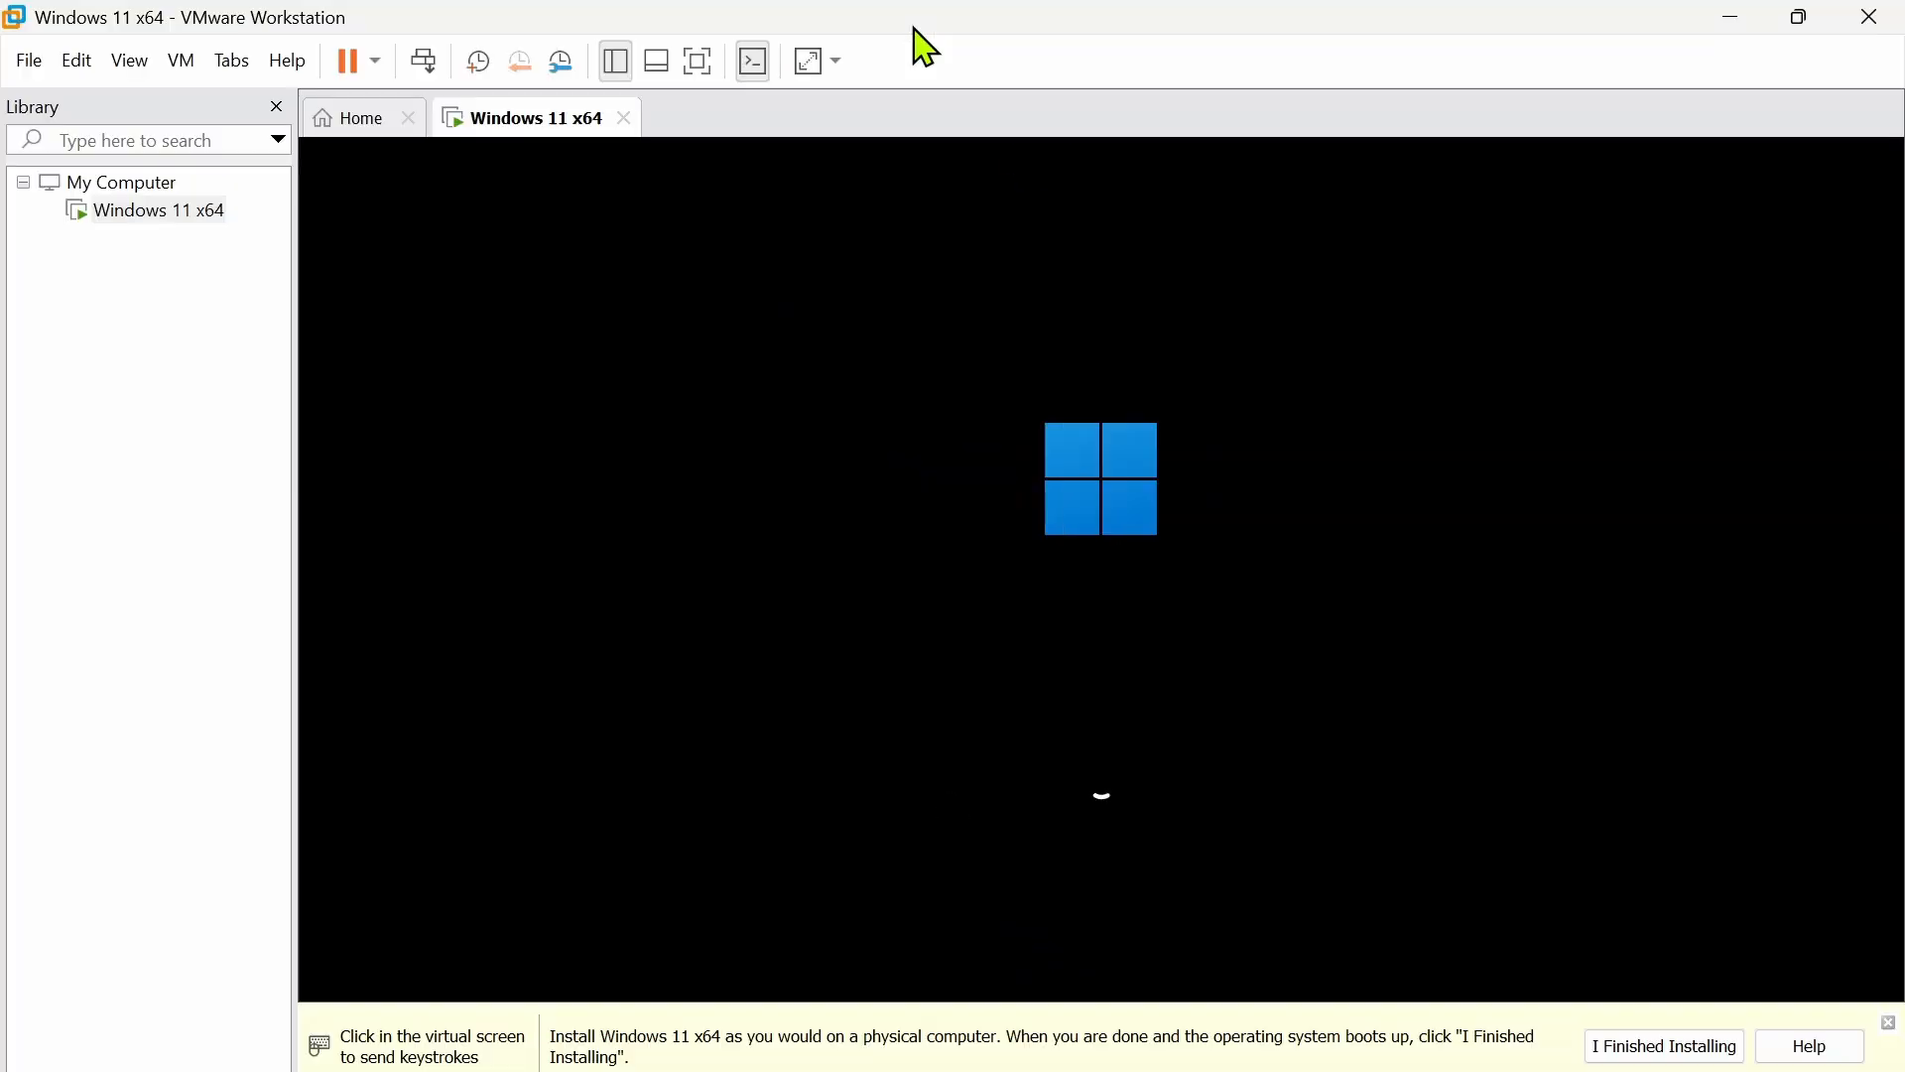
- Accept the default language, agree to the terms, and choose the Windows 11 Pro edition
{"action": "left_click", "coordinate": [1379, 802]}
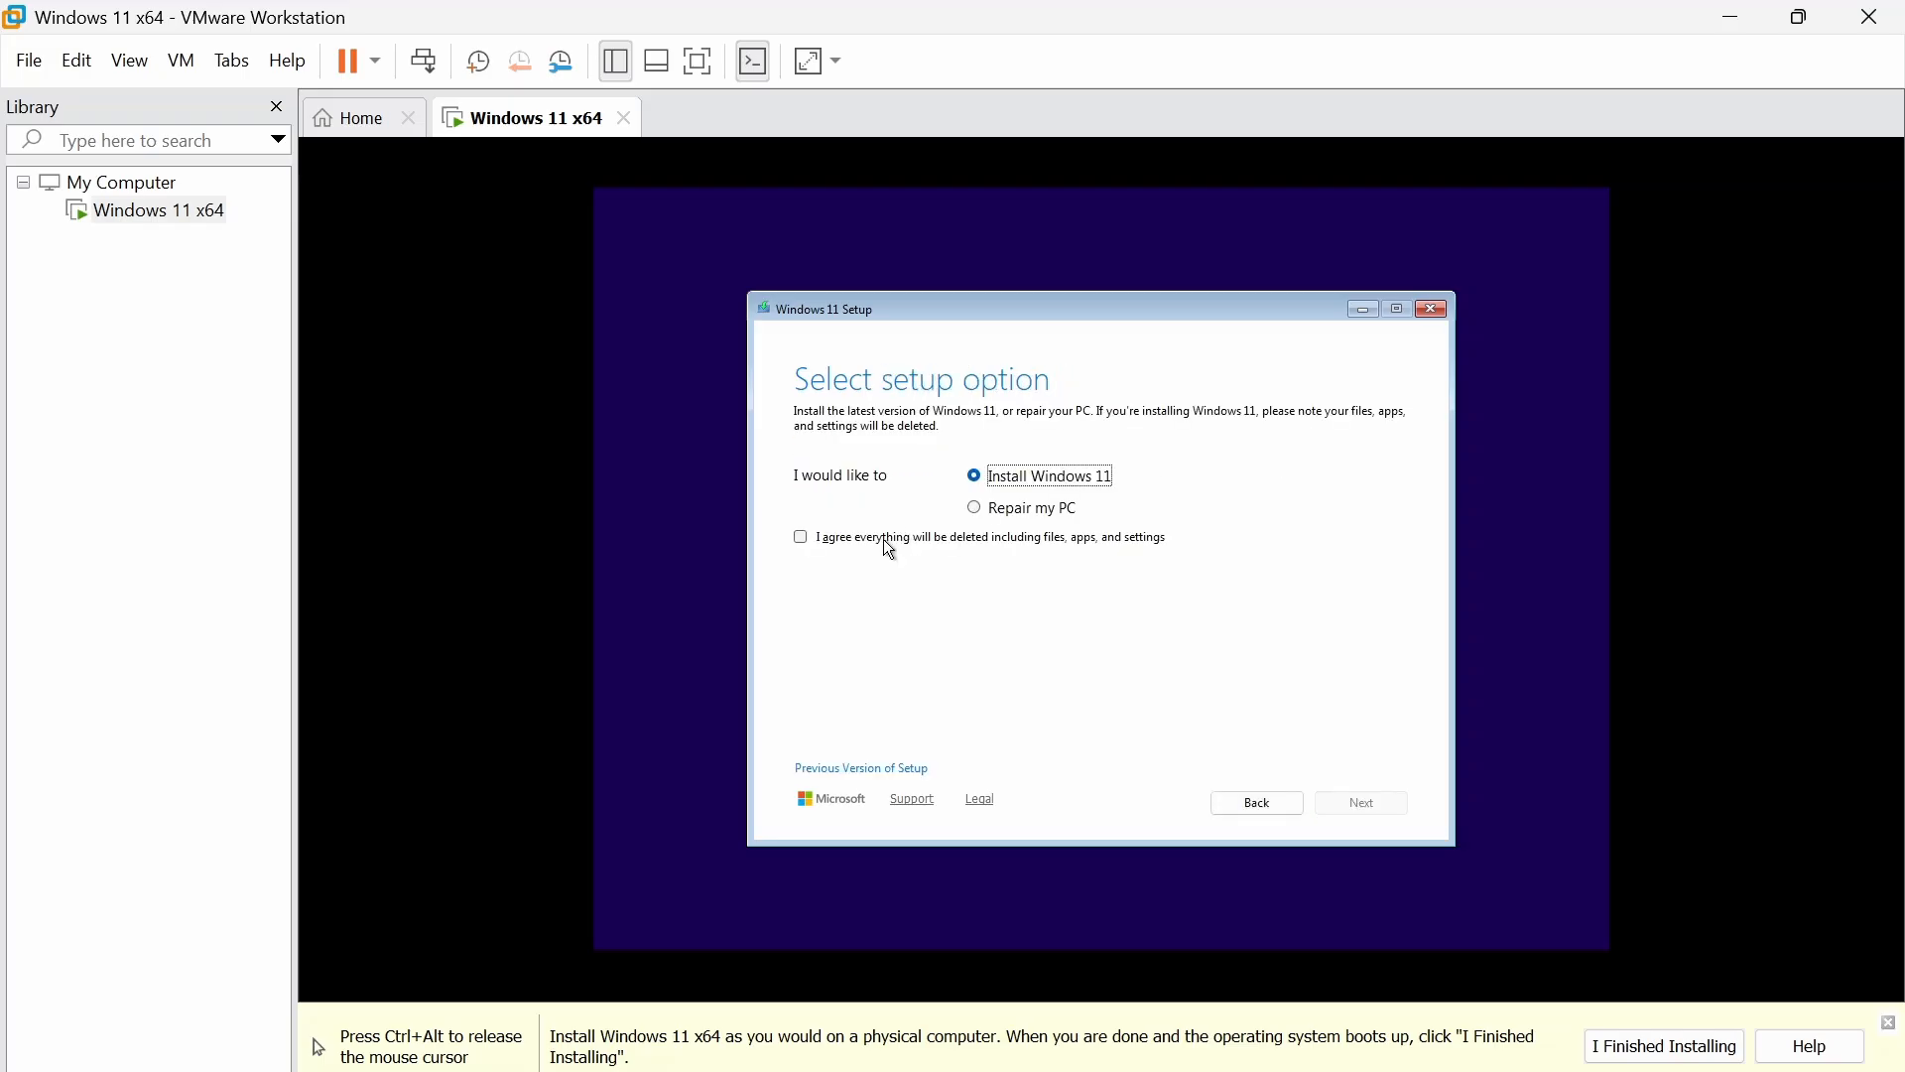
{"action": "left_click", "coordinate": [888, 542]}
{"action": "left_click", "coordinate": [1371, 806]}
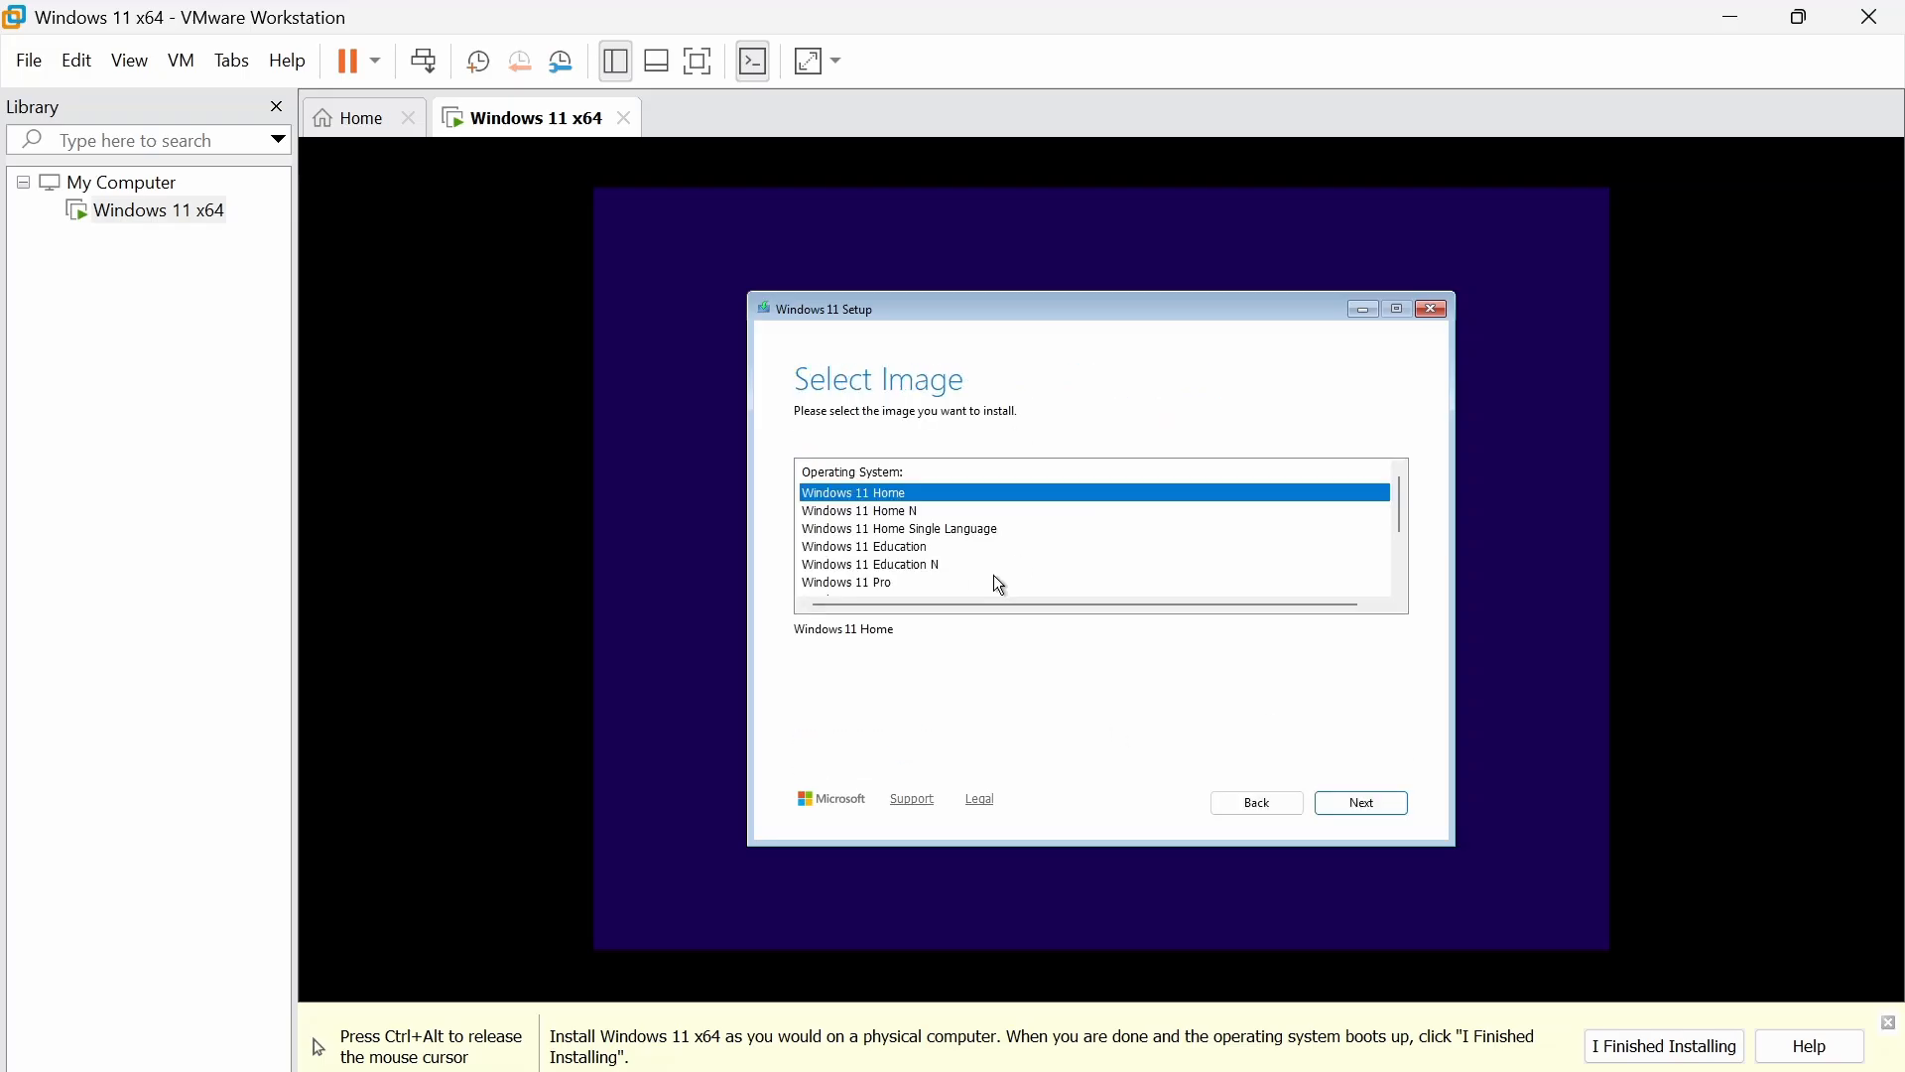
{"action": "left_click", "coordinate": [992, 578]}
{"action": "left_click", "coordinate": [1355, 802]}
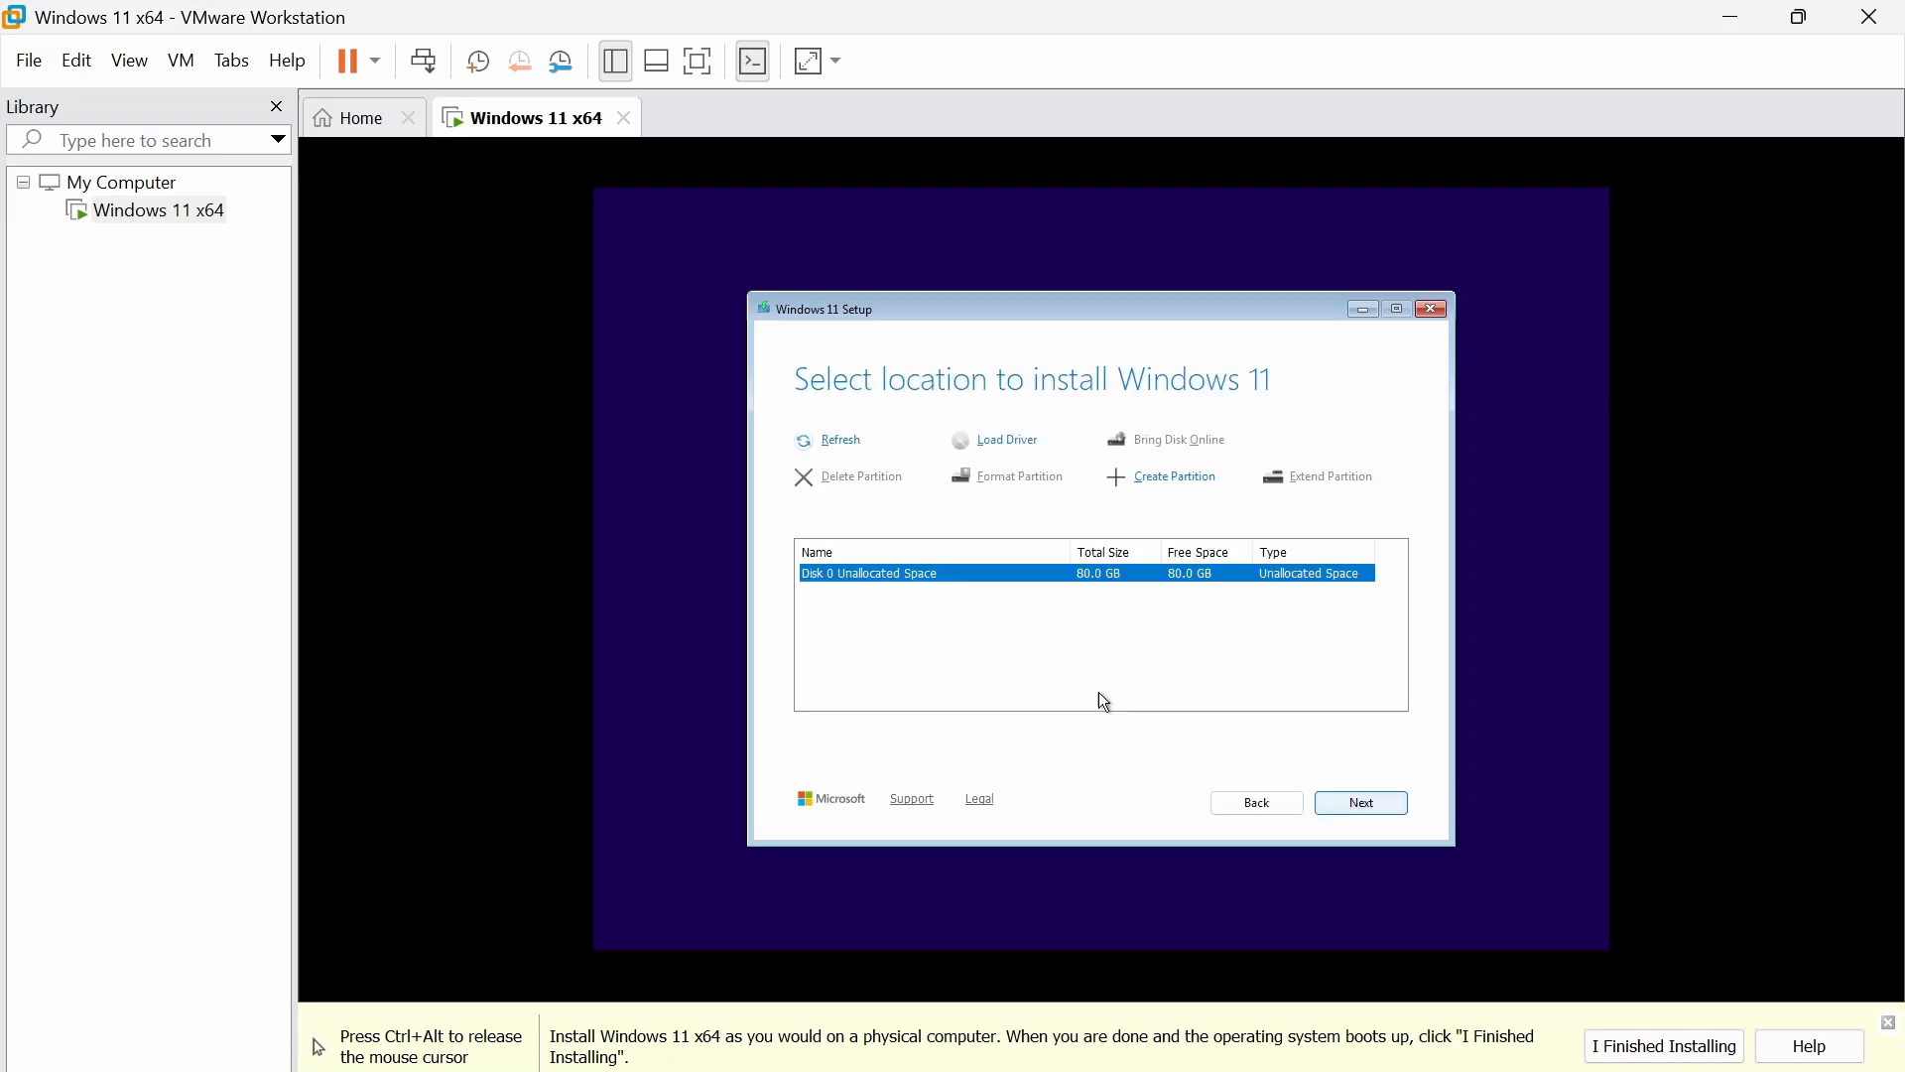
- Create a partition on the unallocated 80 GB disk and start installing Windows onto it
{"action": "left_click", "coordinate": [1171, 477]}
{"action": "left_click", "coordinate": [1113, 518]}
{"action": "left_click", "coordinate": [845, 614]}
{"action": "left_click", "coordinate": [1362, 804]}
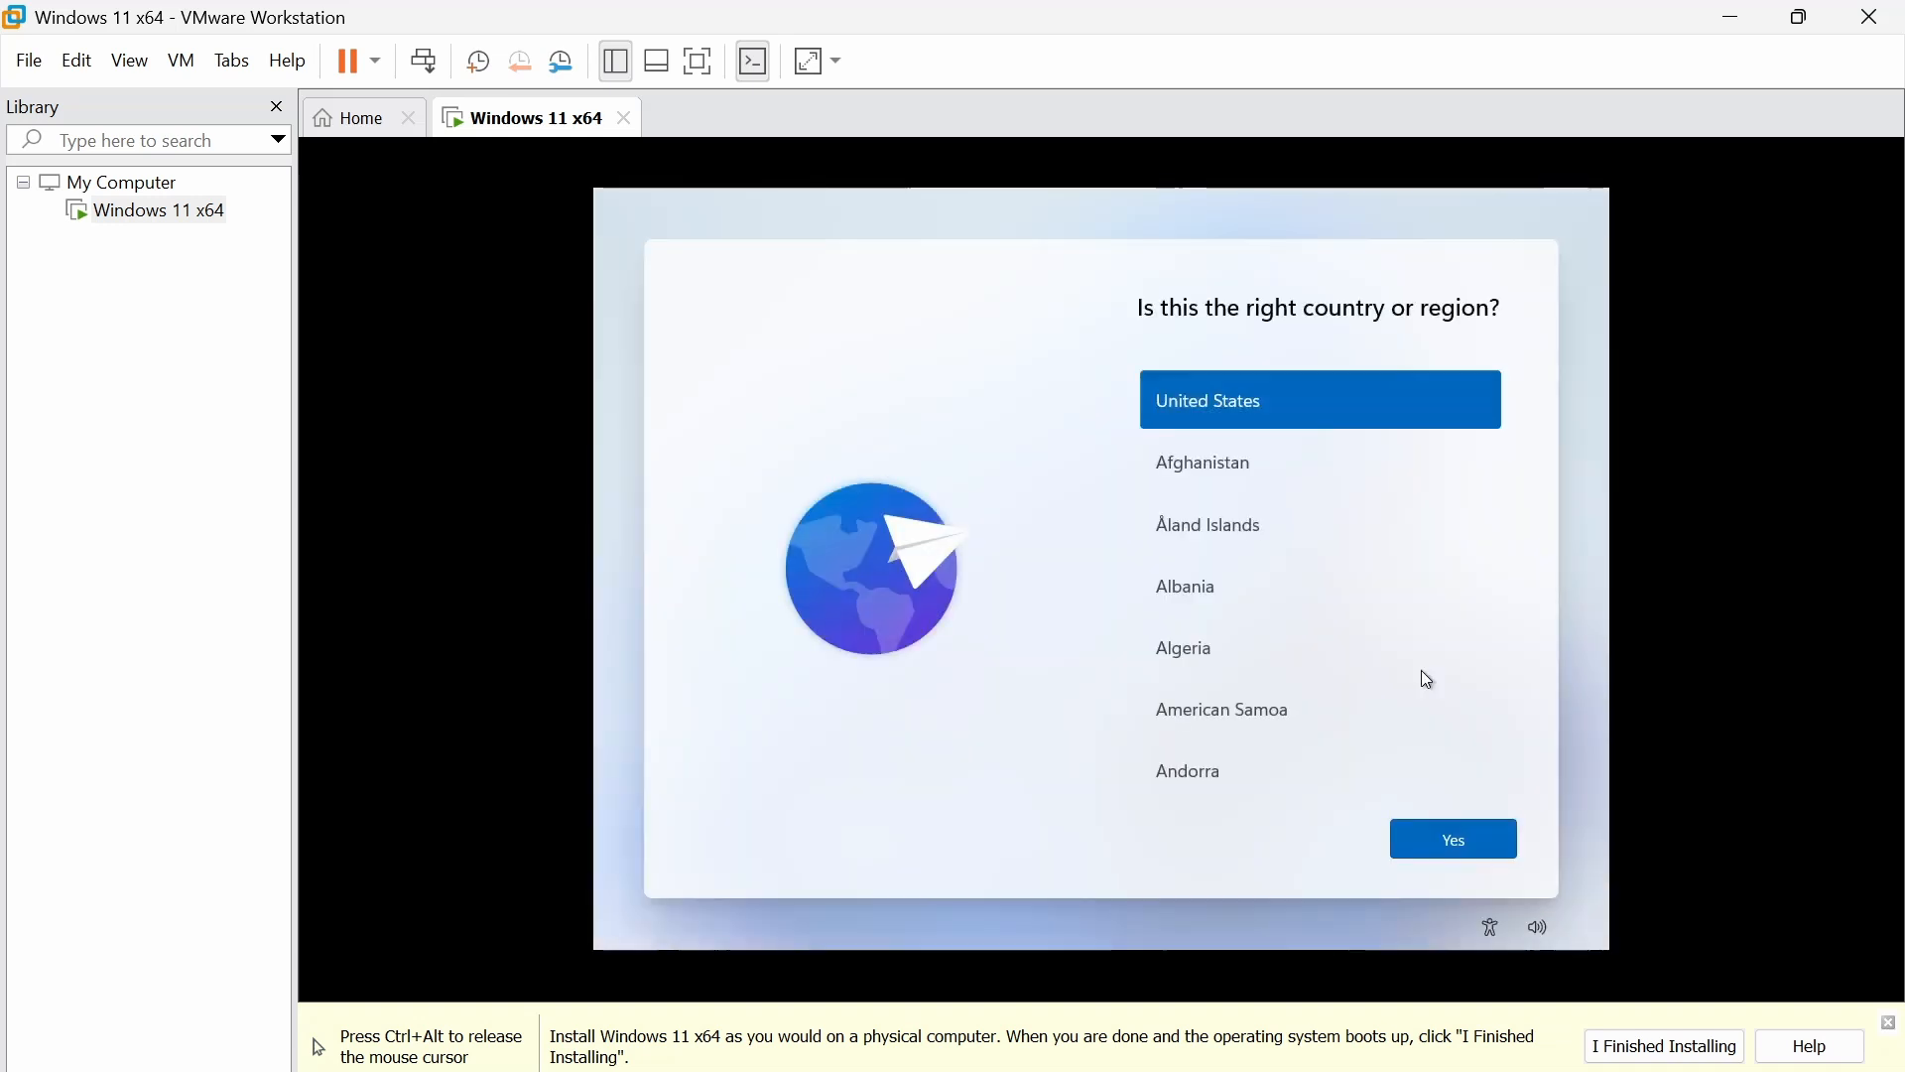
- Choose United States as the region, keep the US keyboard, and set up for work or school
{"action": "scroll", "coordinate": [1405, 631], "scroll_direction": "down", "scroll_amount": 20}
{"action": "scroll", "coordinate": [1405, 631], "scroll_direction": "down", "scroll_amount": 10}
{"action": "left_click", "coordinate": [1301, 625]}
{"action": "left_click", "coordinate": [1455, 839]}
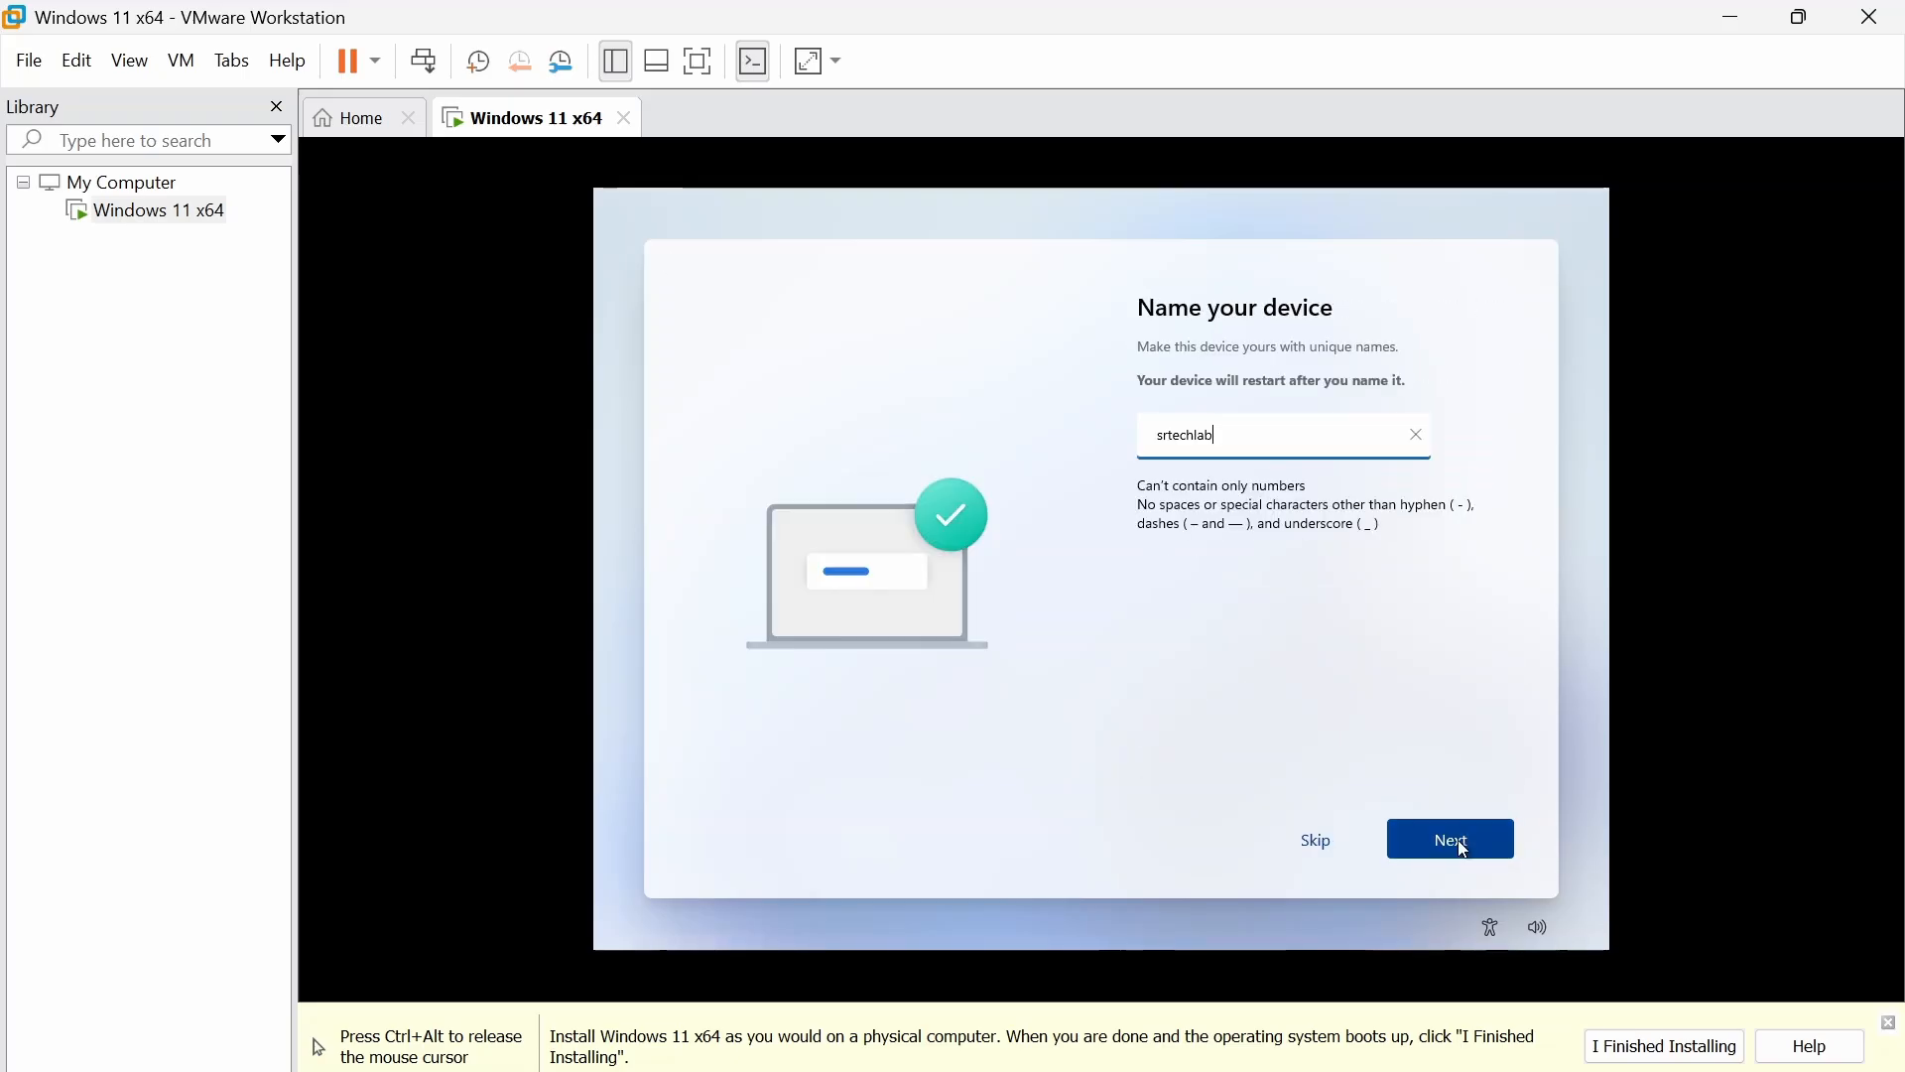
{"action": "left_click", "coordinate": [1457, 840]}
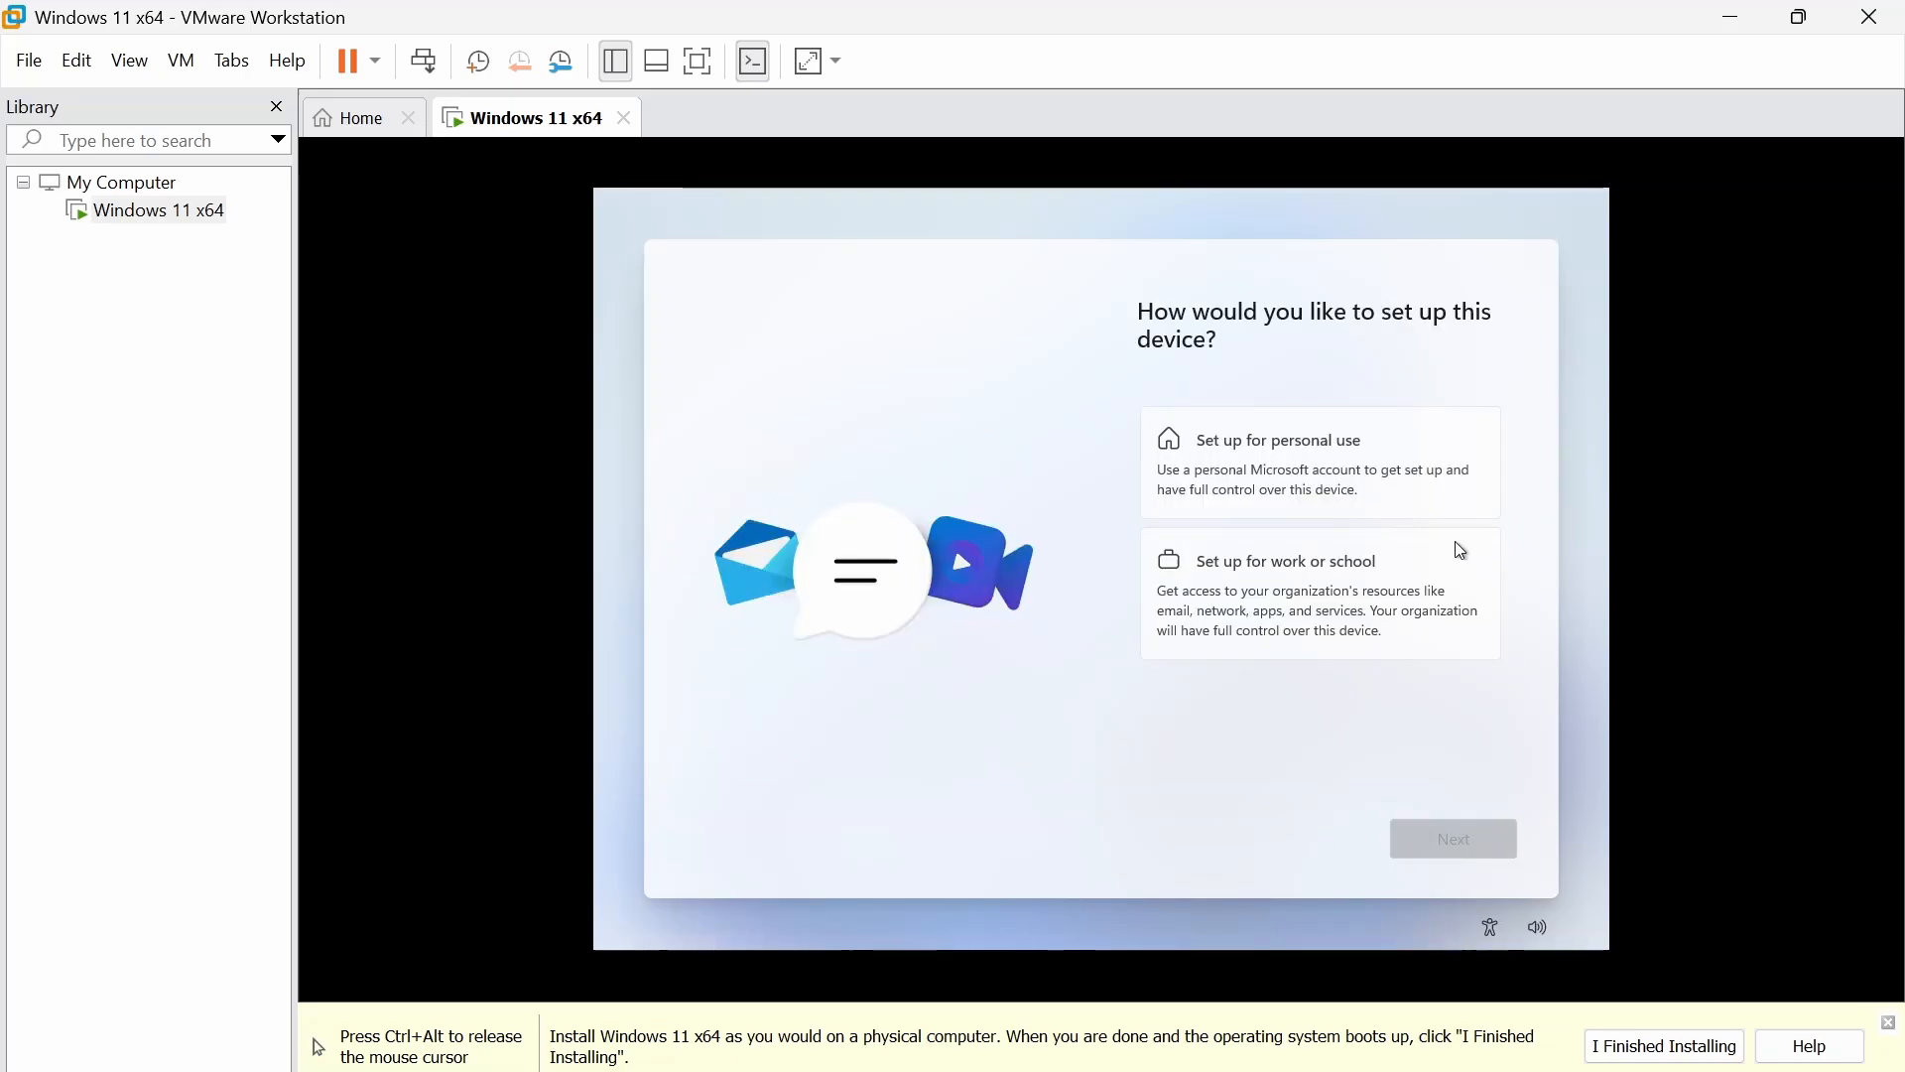
{"action": "left_click", "coordinate": [1456, 541]}
{"action": "left_click", "coordinate": [1455, 838]}
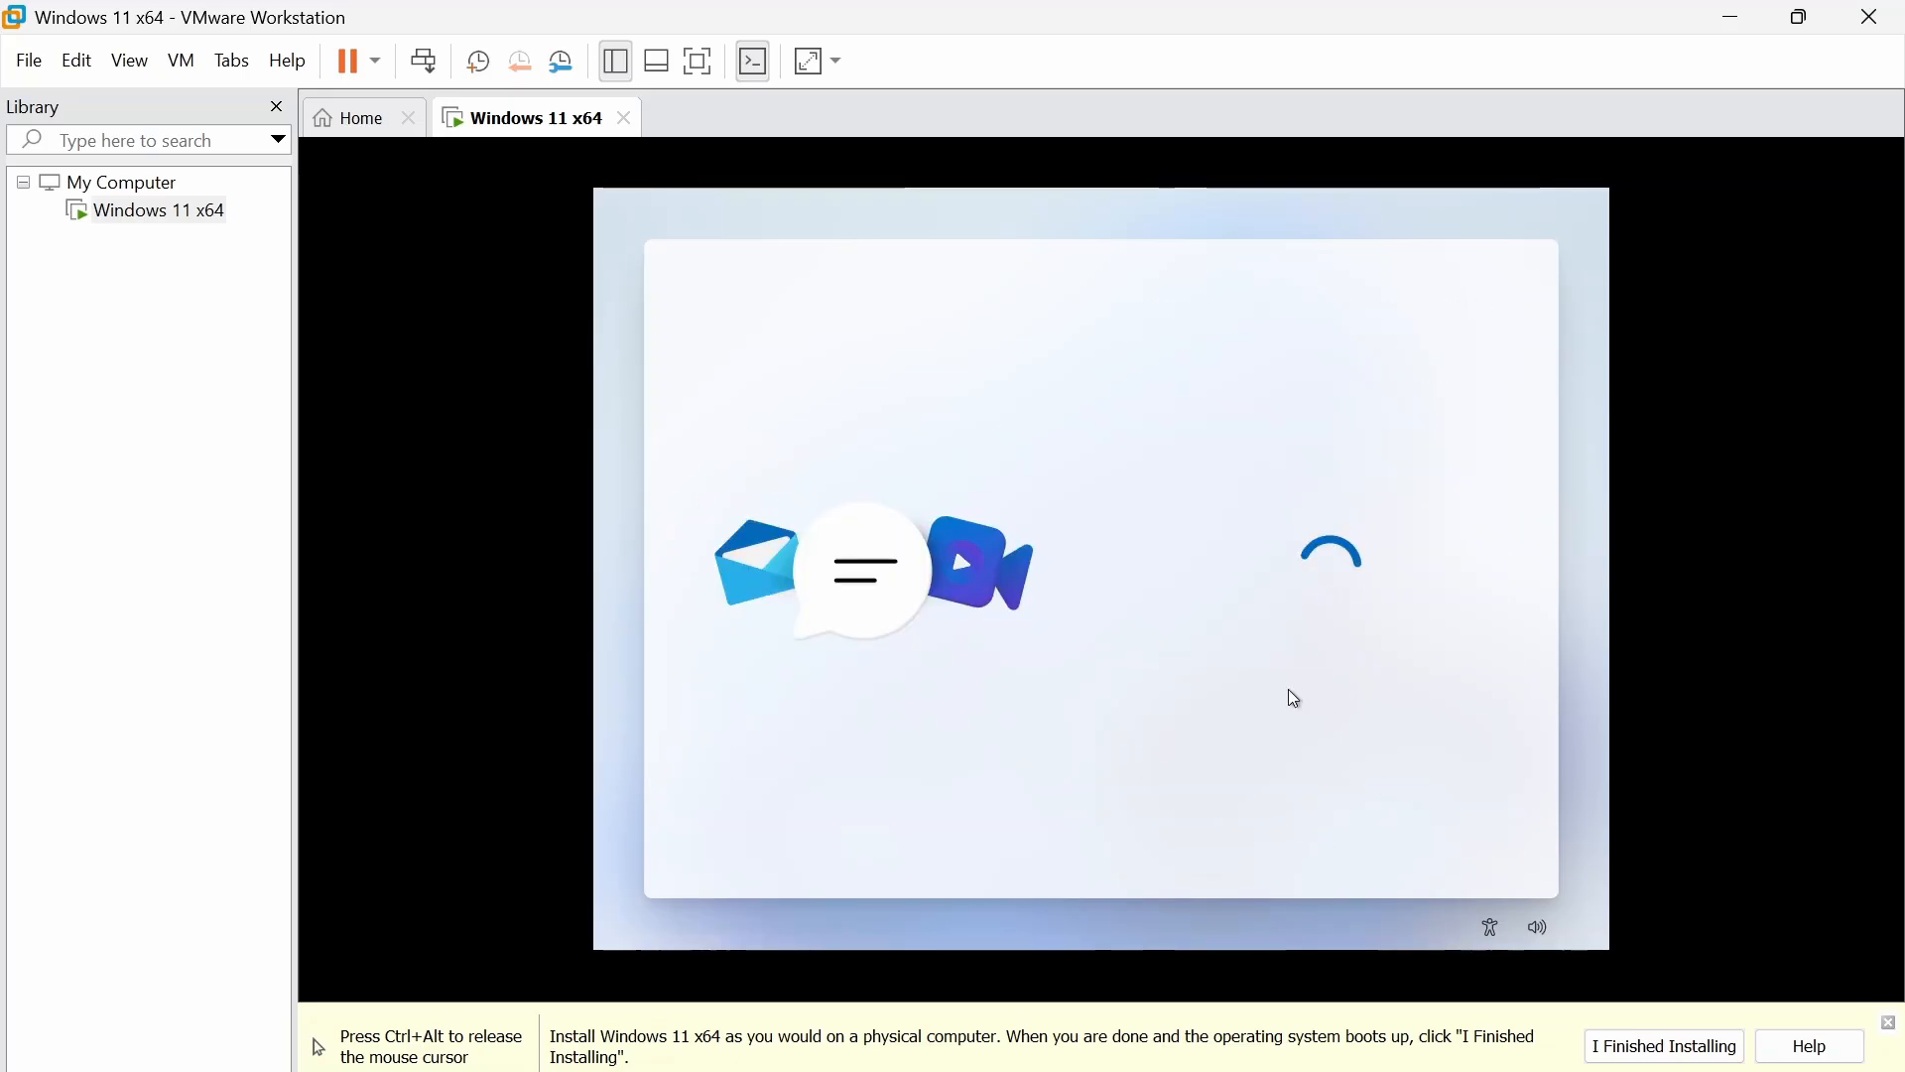
- Set up a local account with the chosen account name and skip the failed update message
{"action": "left_click", "coordinate": [1182, 590]}
{"action": "left_click", "coordinate": [1251, 640]}
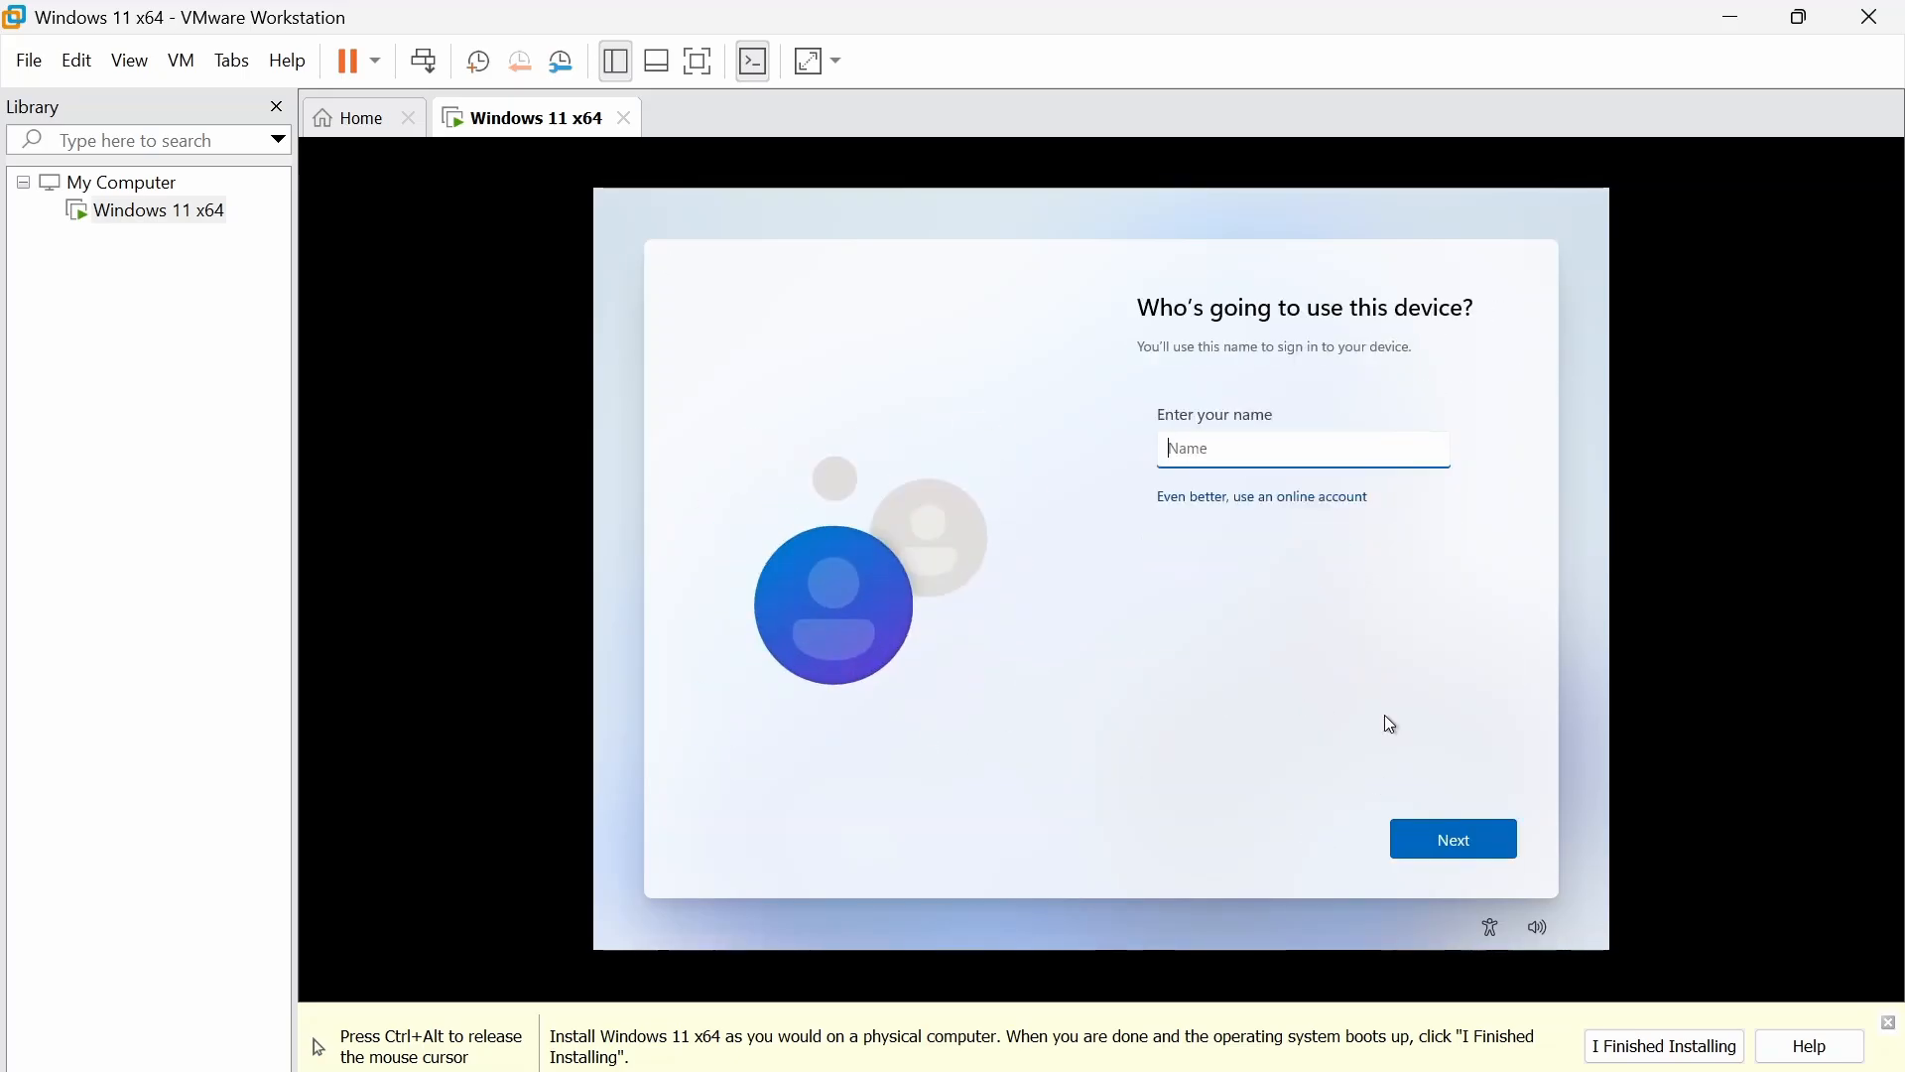
{"action": "type", "text": "ehac"}
{"action": "key", "text": "Return"}
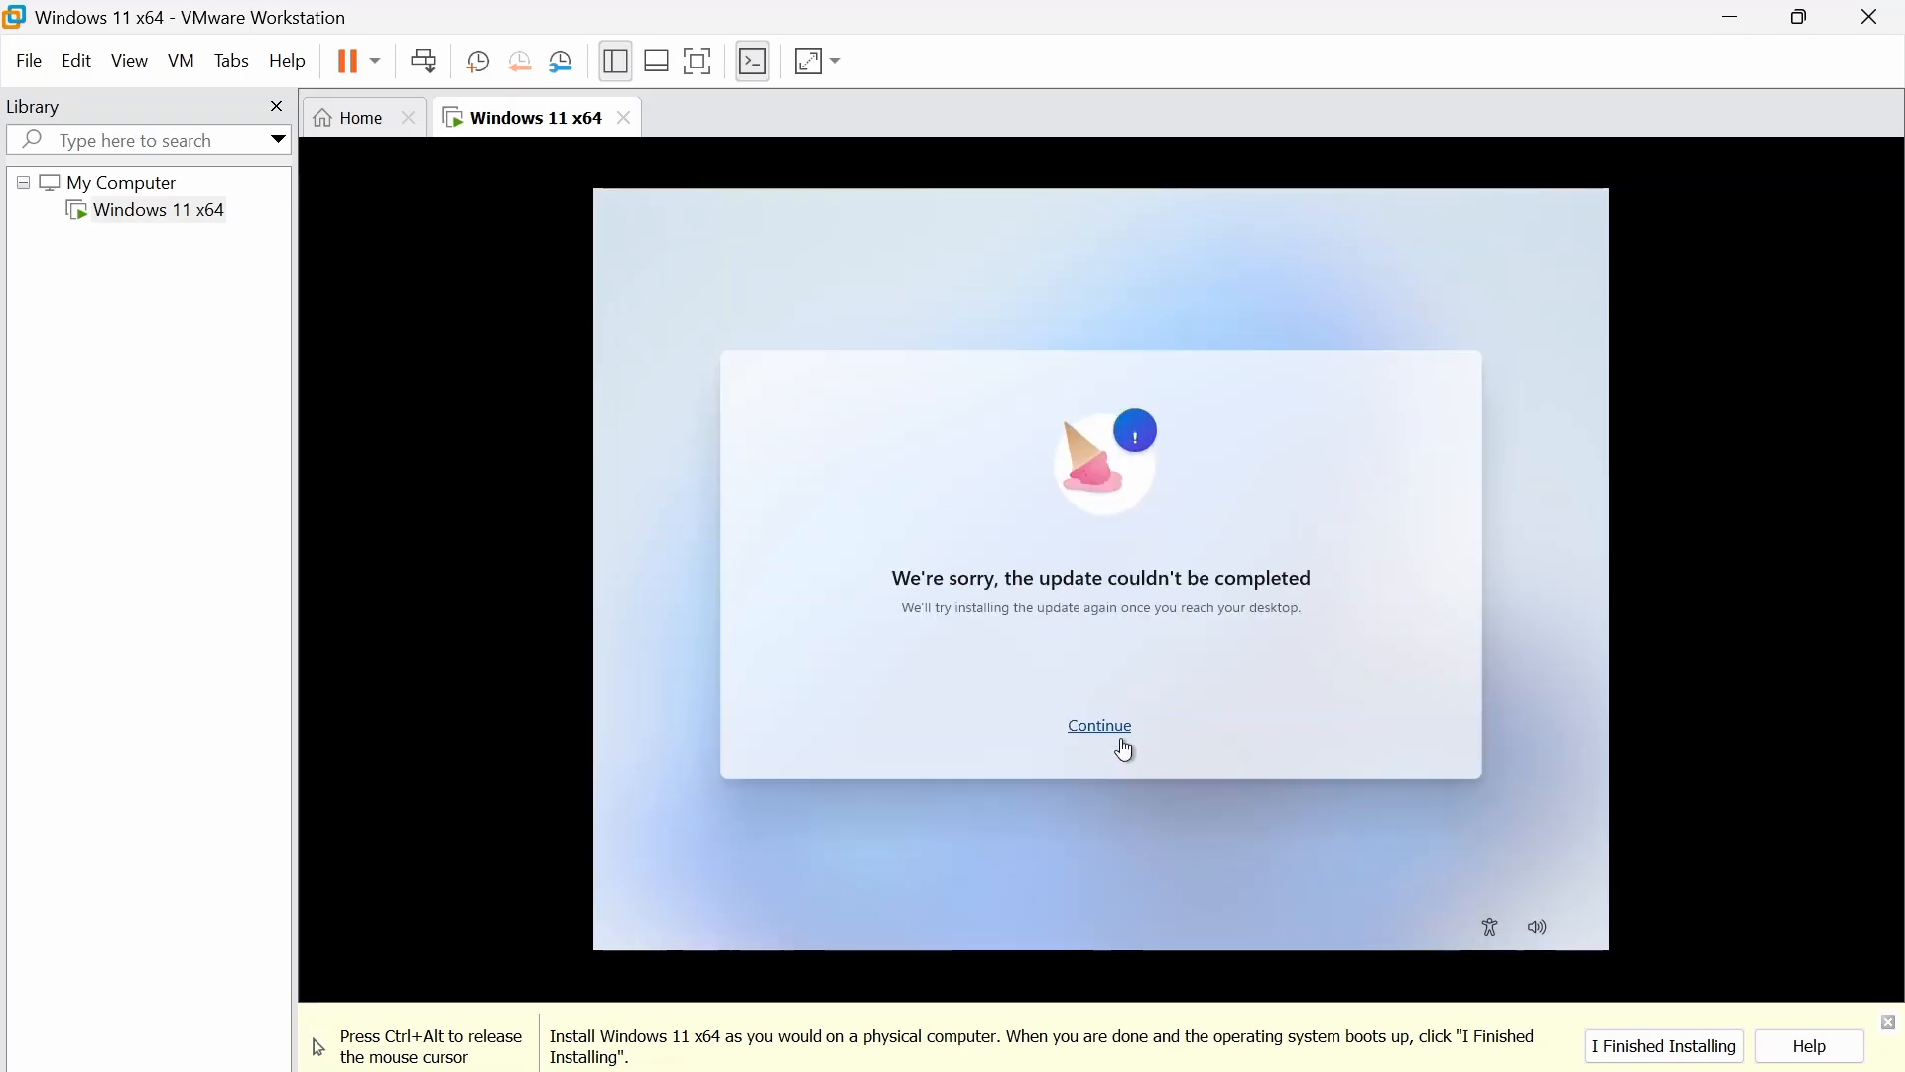
{"action": "left_click", "coordinate": [1120, 738]}
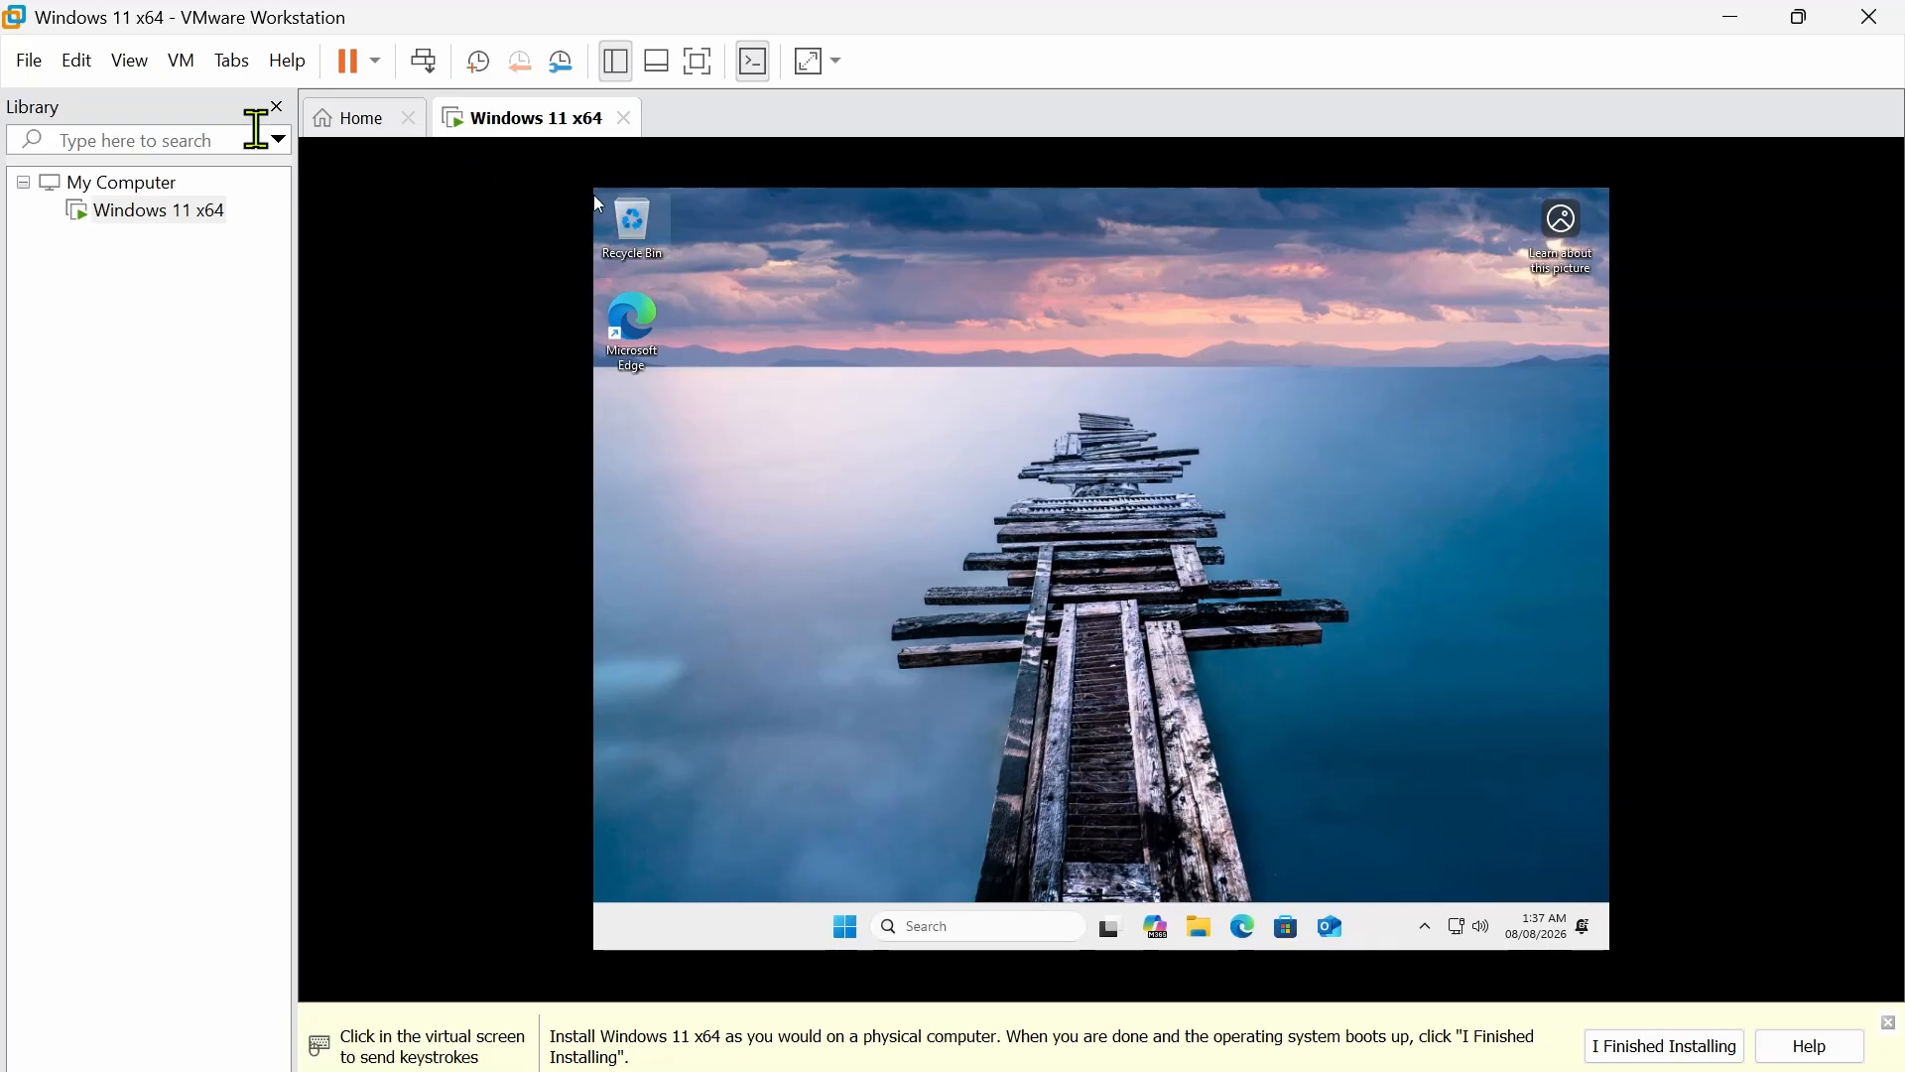
- Run Install VMware Tools from the VM menu through the setup wizard, then restart the guest
{"action": "left_click", "coordinate": [187, 65]}
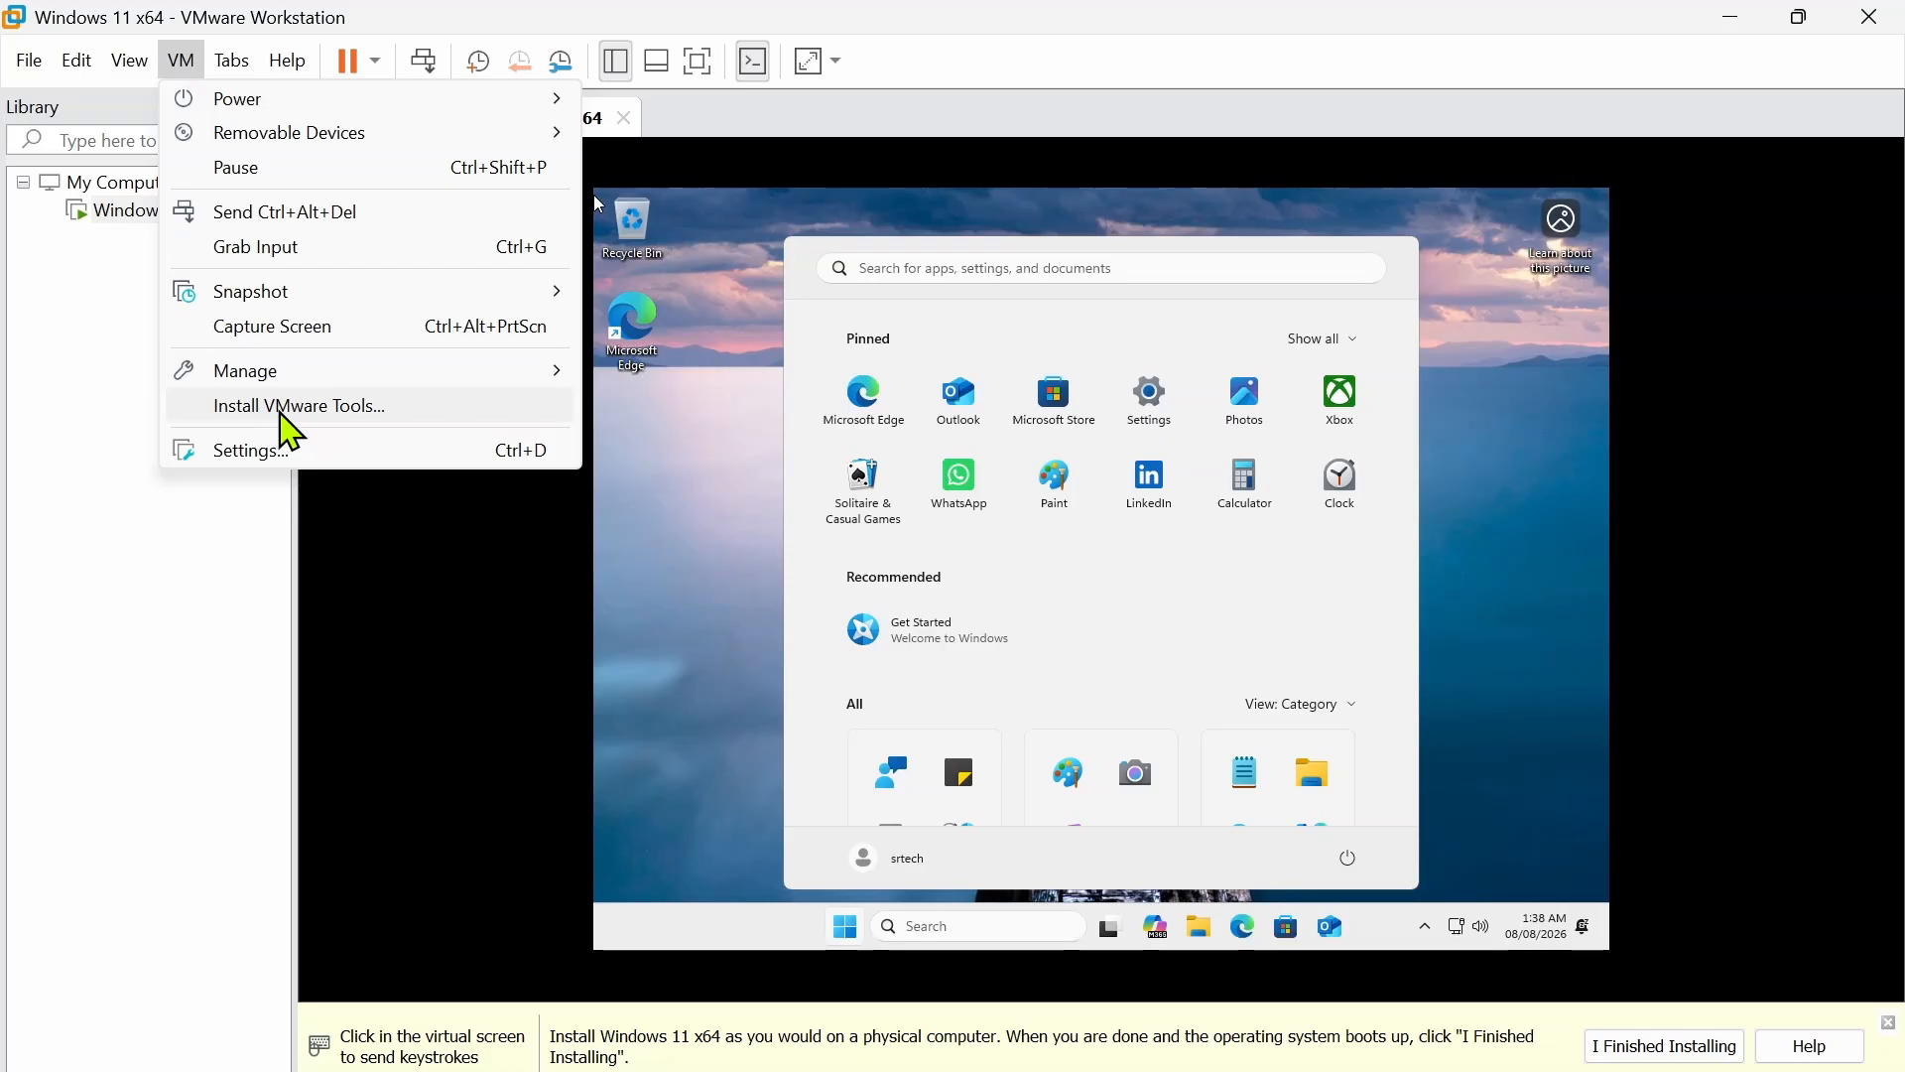
{"action": "left_click", "coordinate": [283, 417]}
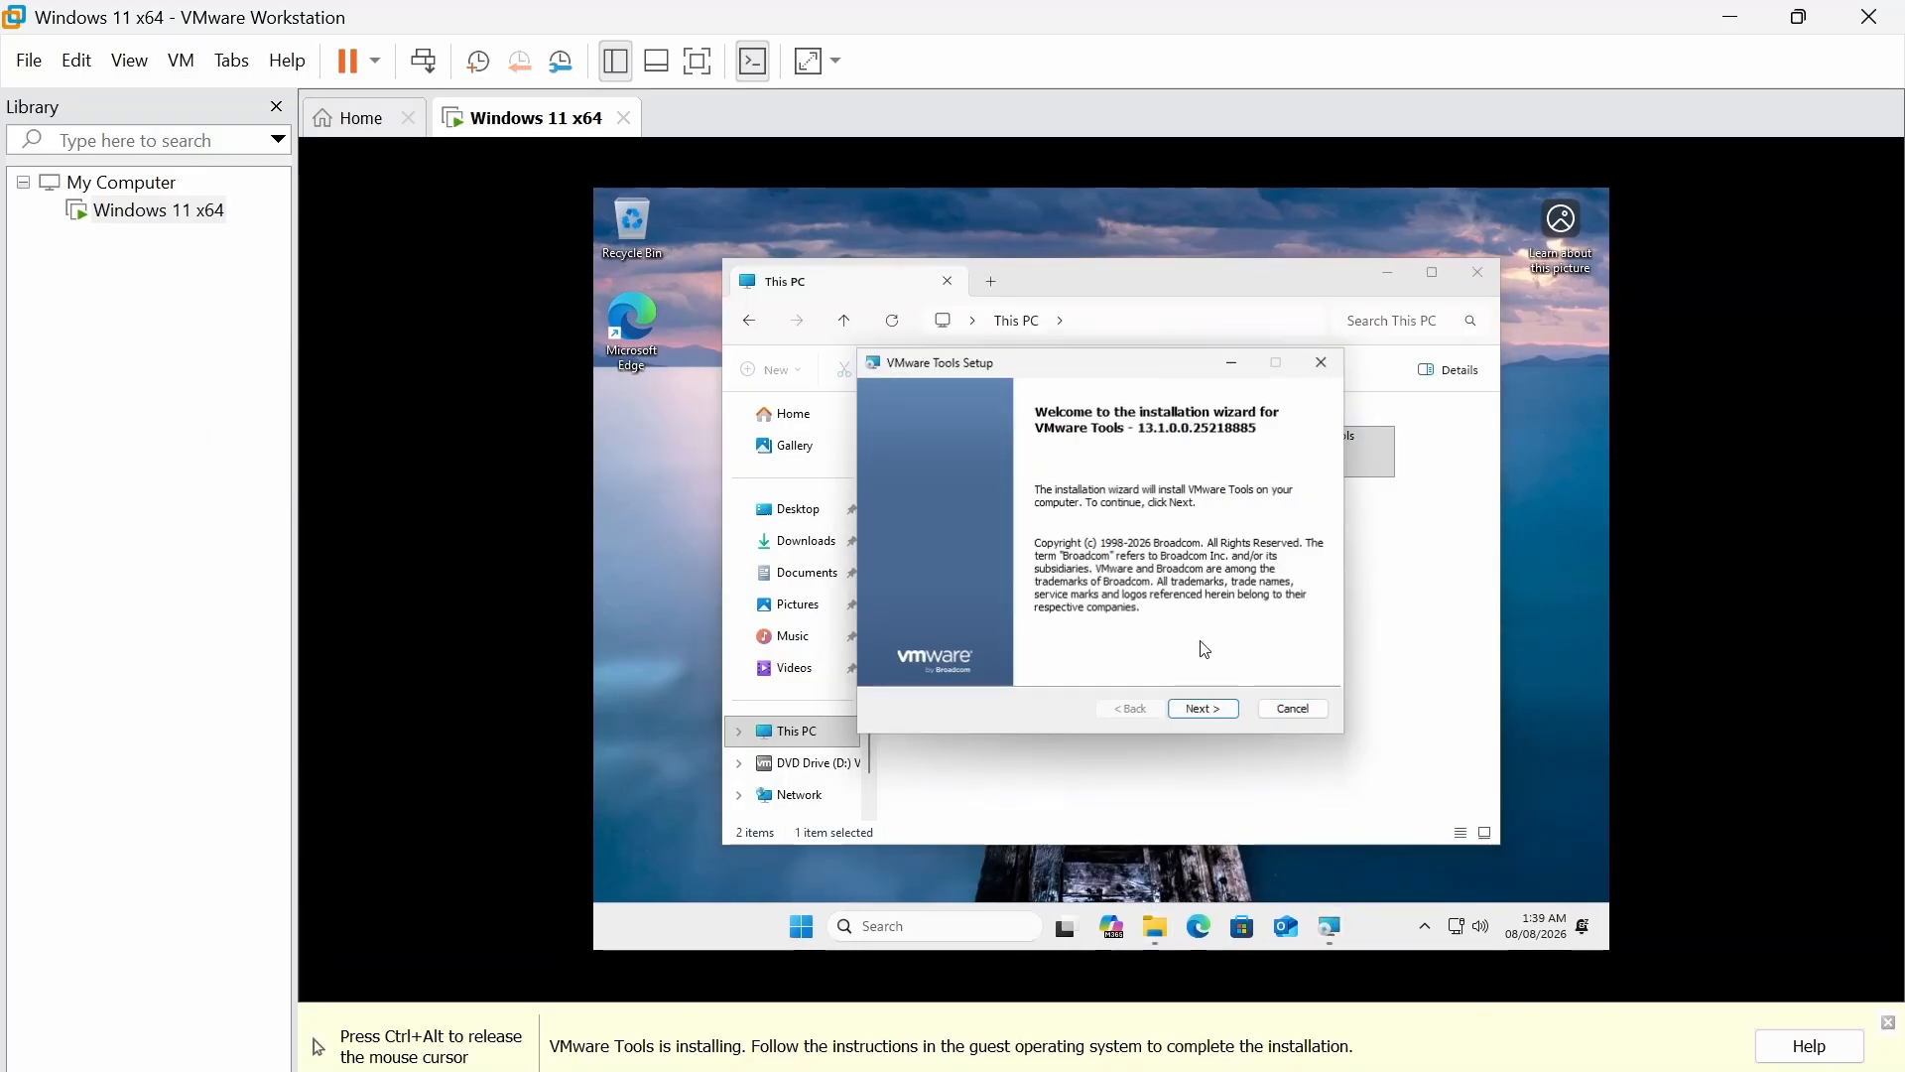
{"action": "left_click", "coordinate": [1203, 710]}
{"action": "left_click", "coordinate": [1204, 710]}
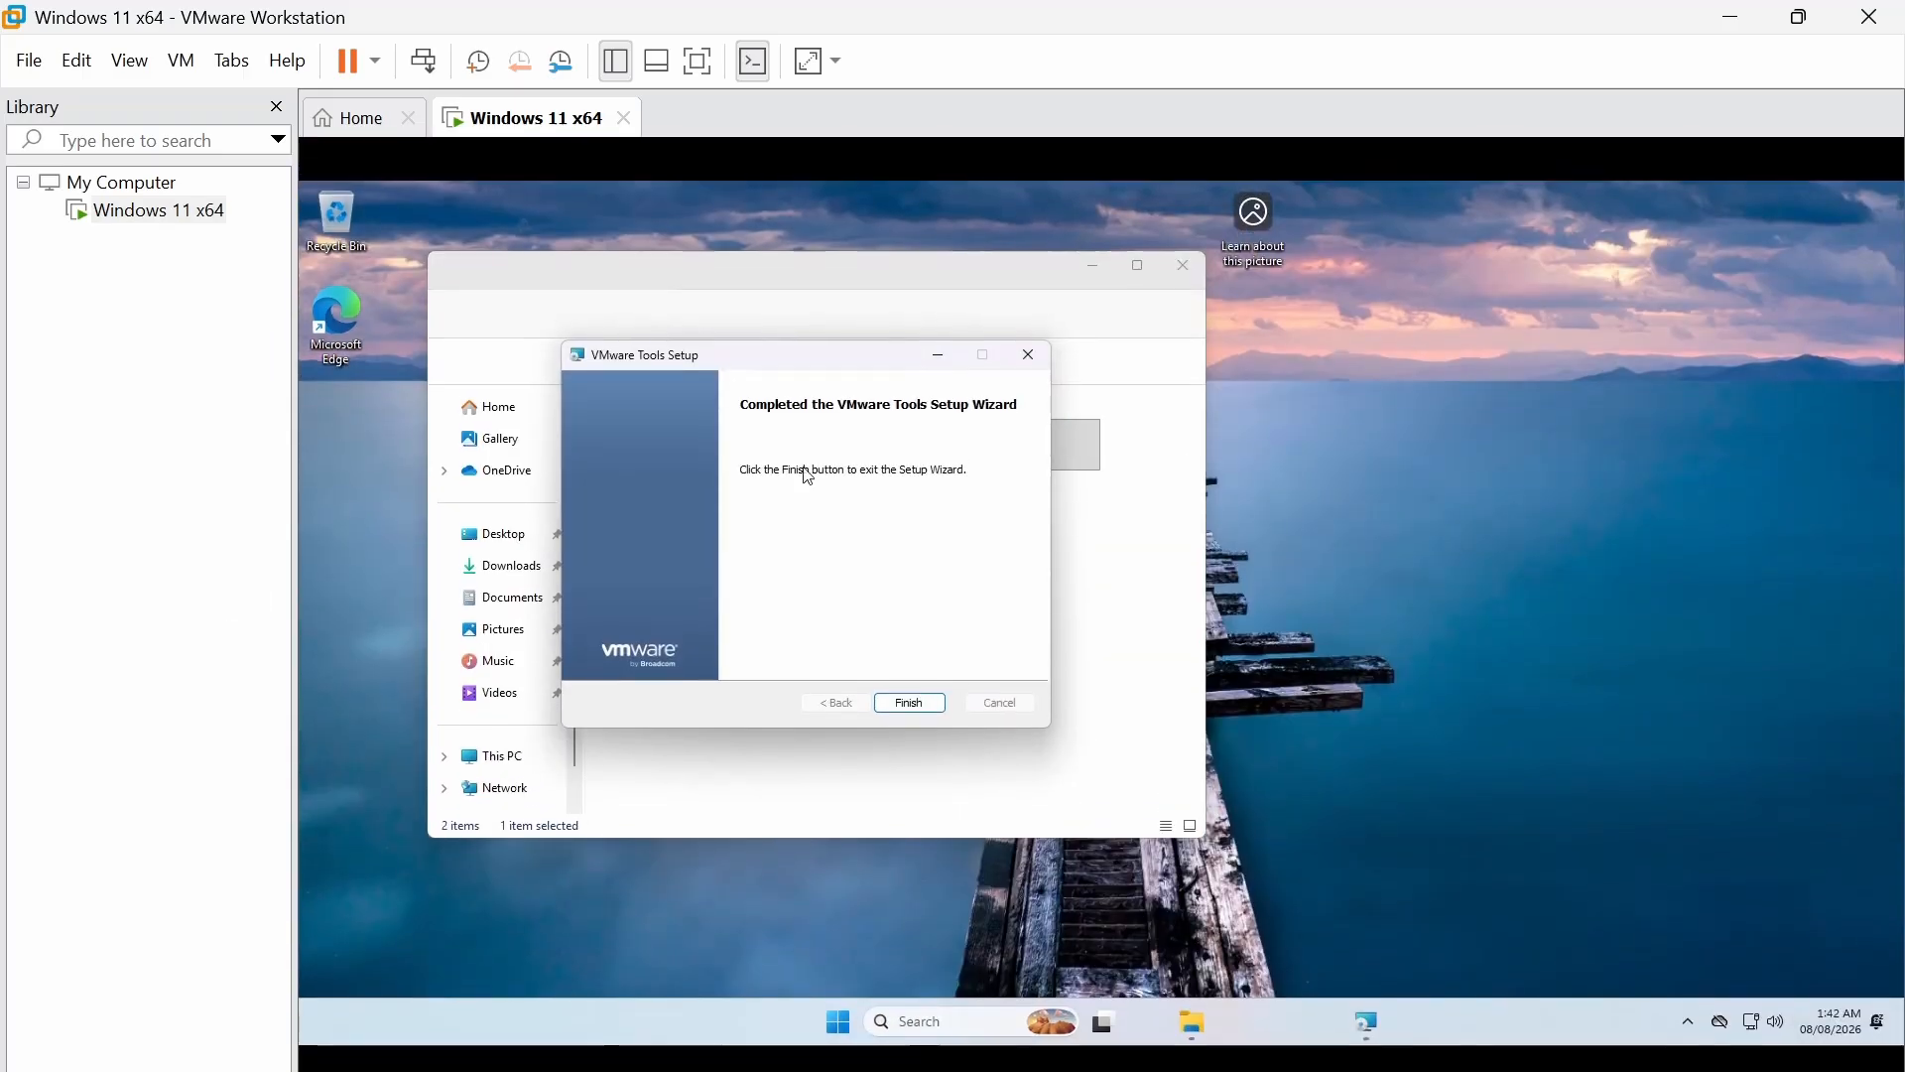
{"action": "left_click", "coordinate": [922, 710]}
{"action": "left_click", "coordinate": [1035, 648]}
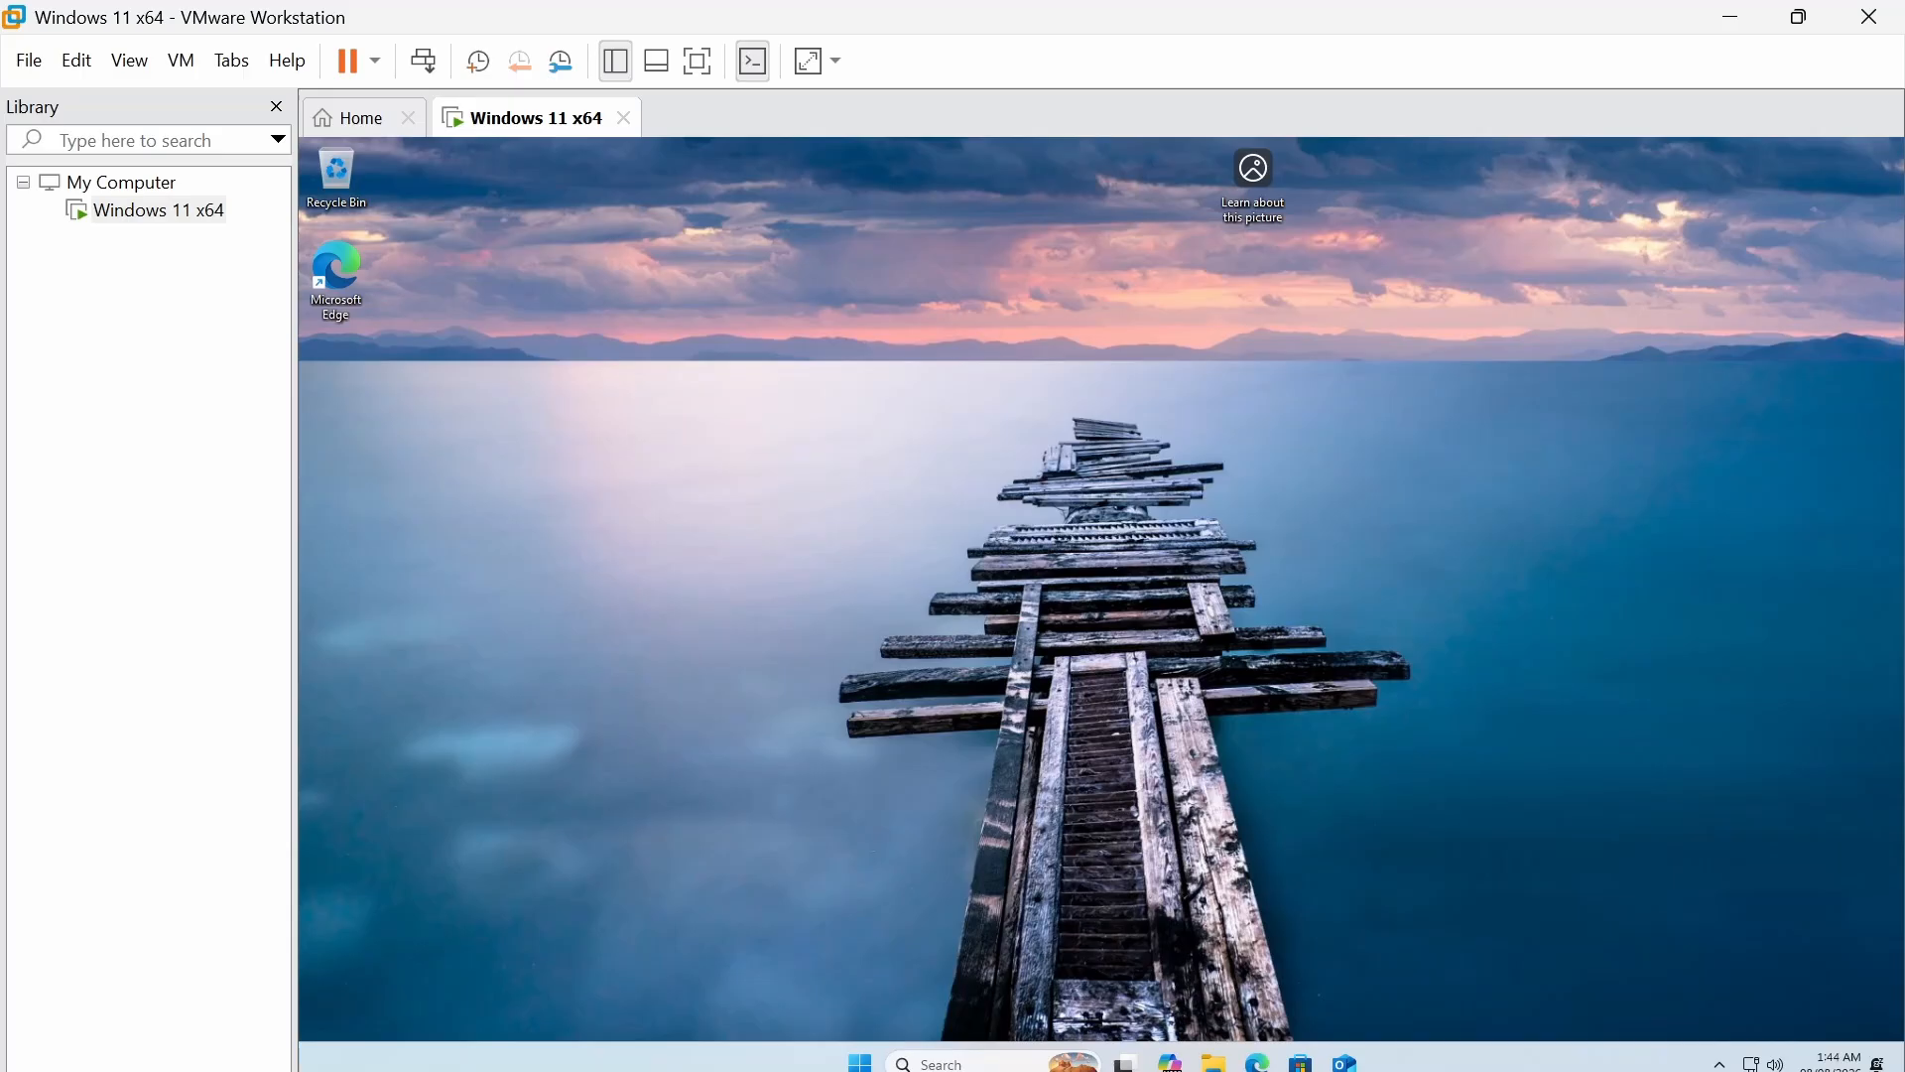
{"action": "key", "text": "super+e"}
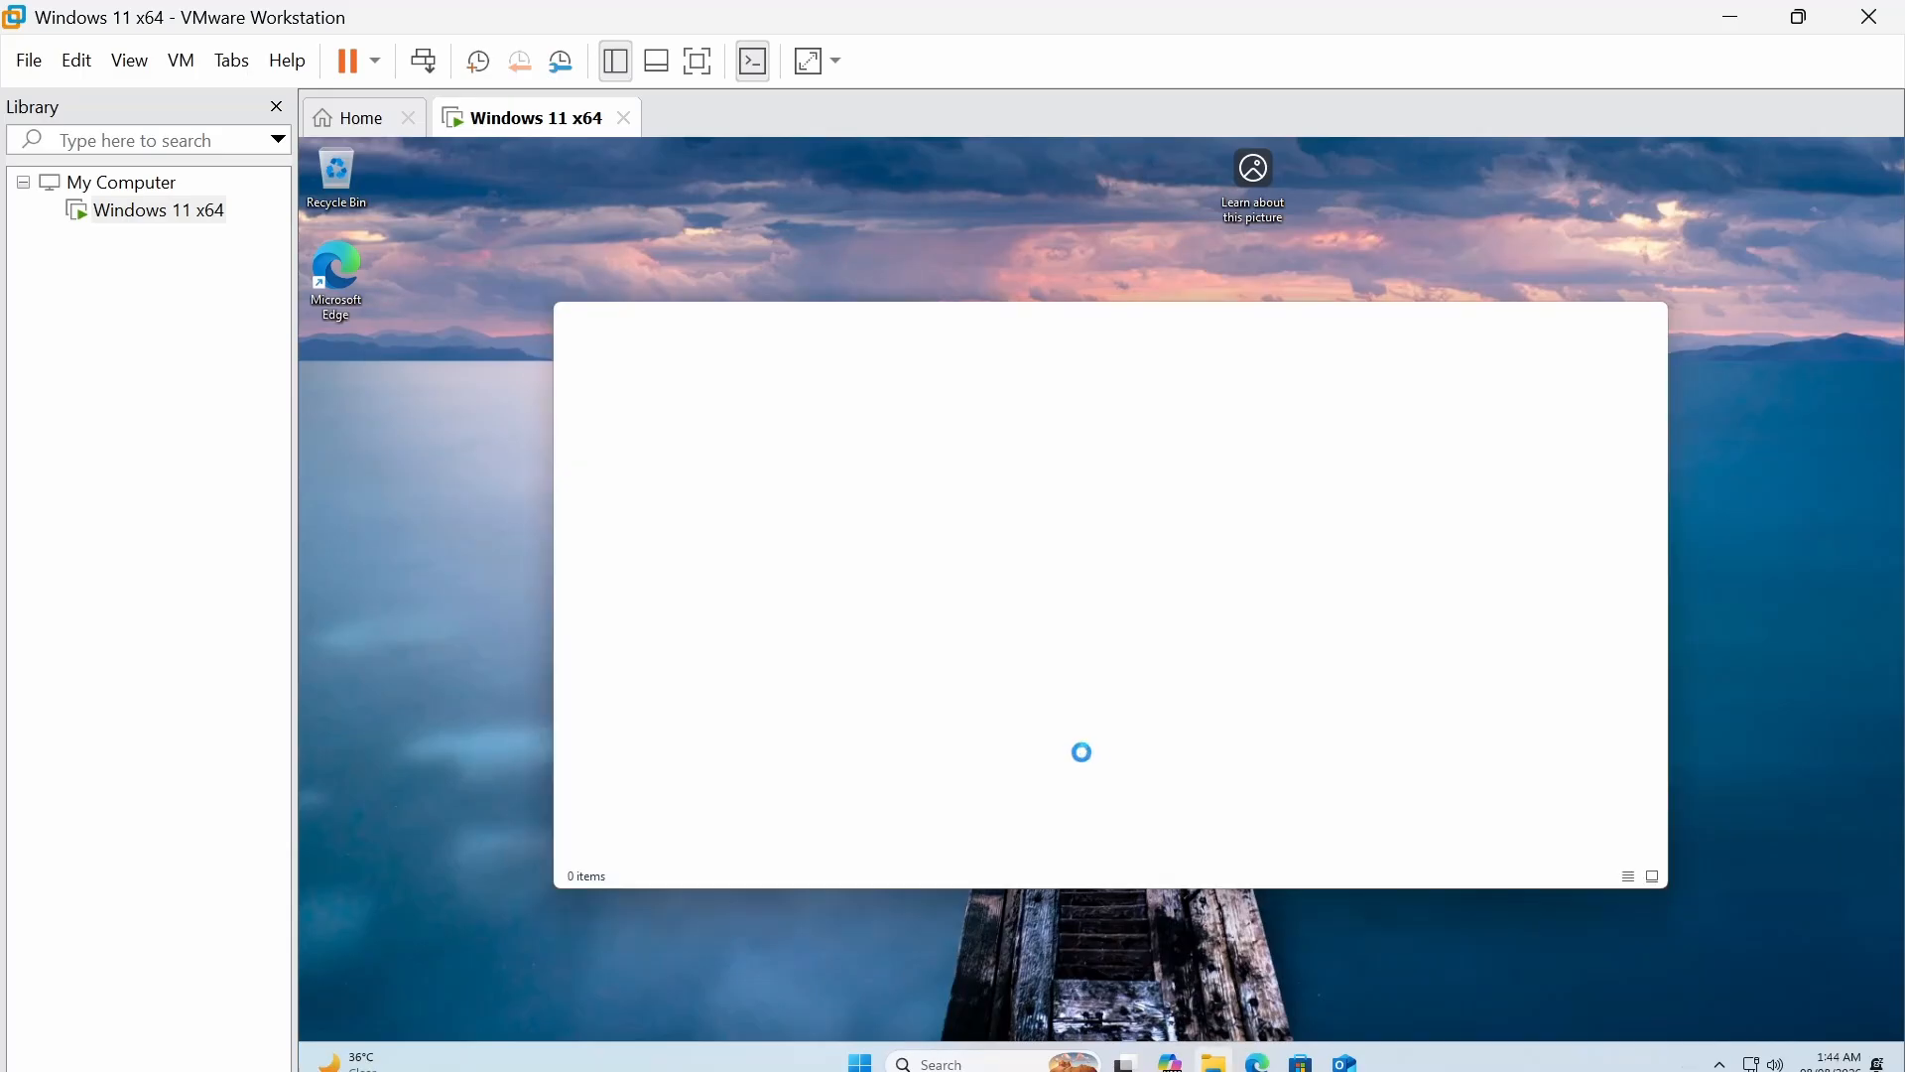
{"action": "left_click", "coordinate": [635, 812]}
{"action": "left_click", "coordinate": [1645, 315]}
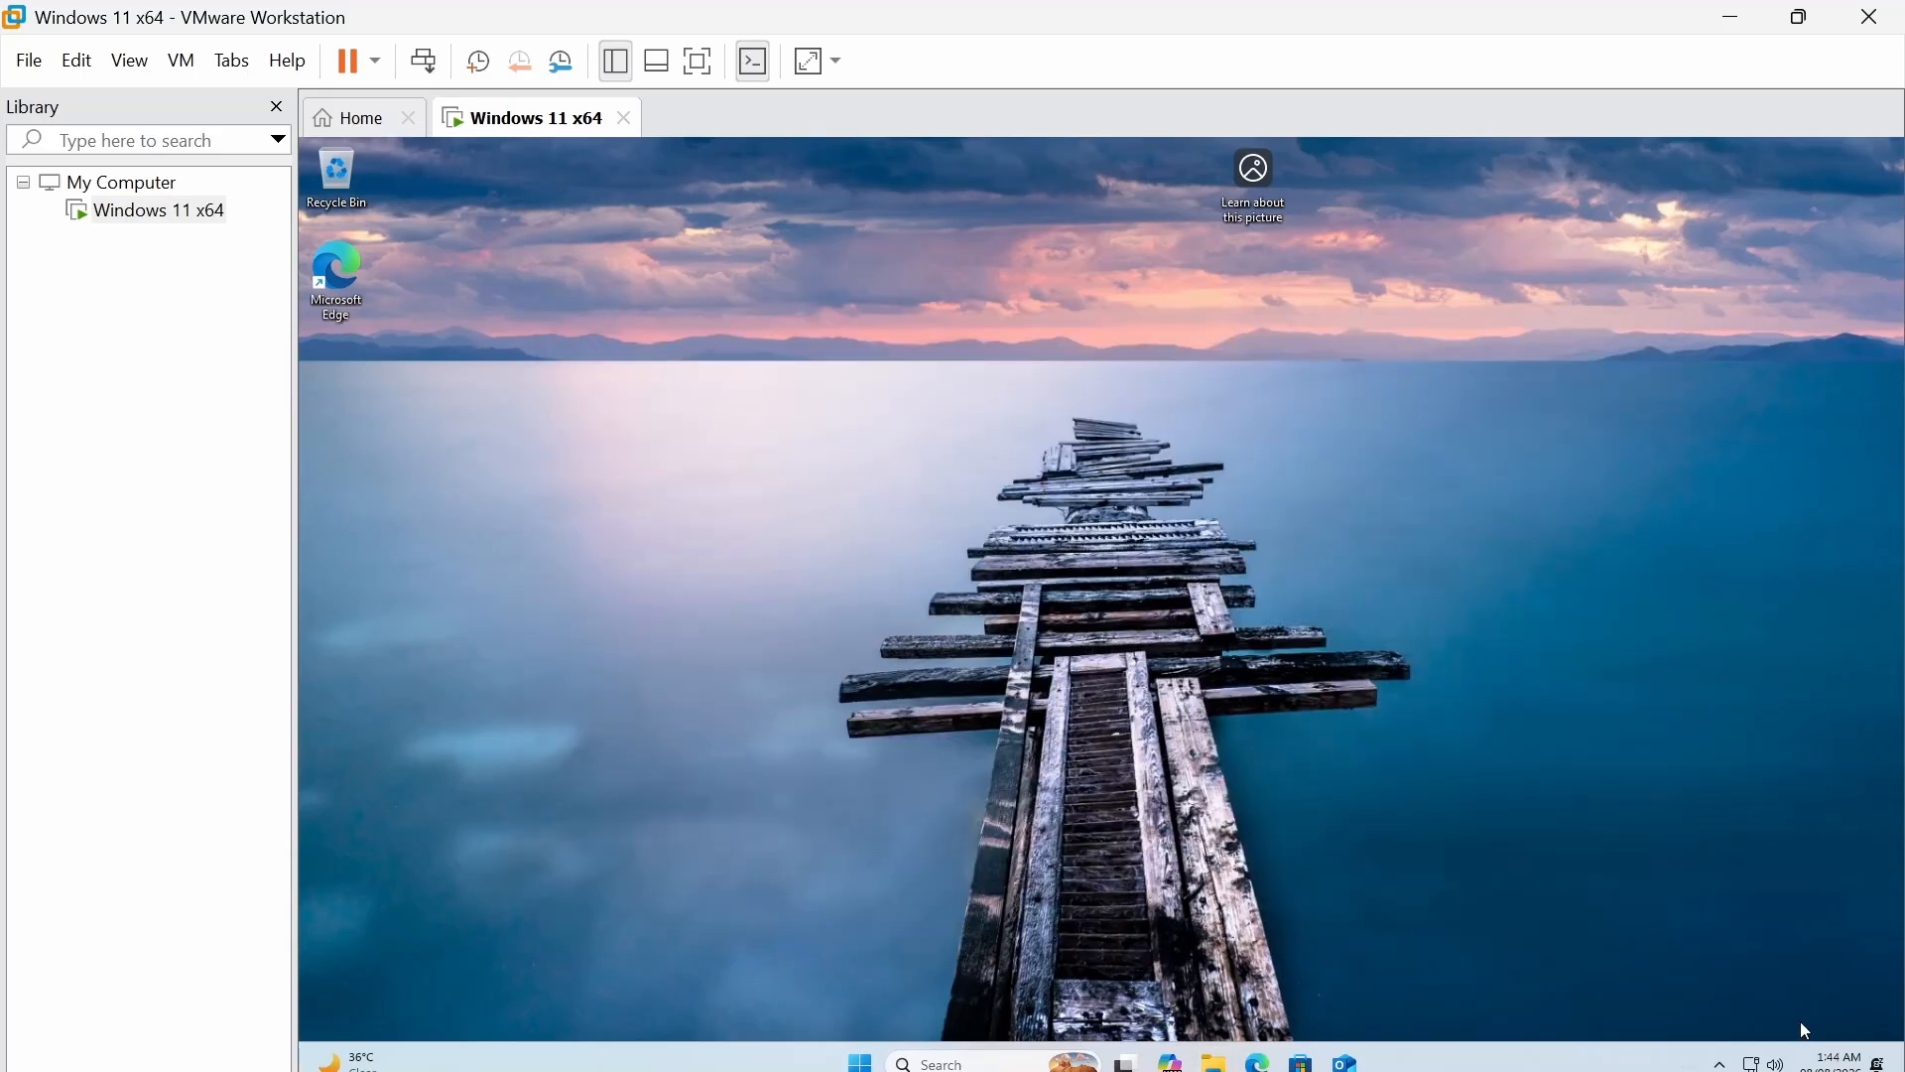
{"action": "left_click", "coordinate": [1763, 1063]}
{"action": "left_click", "coordinate": [1098, 563]}
{"action": "double_click", "coordinate": [348, 298]}
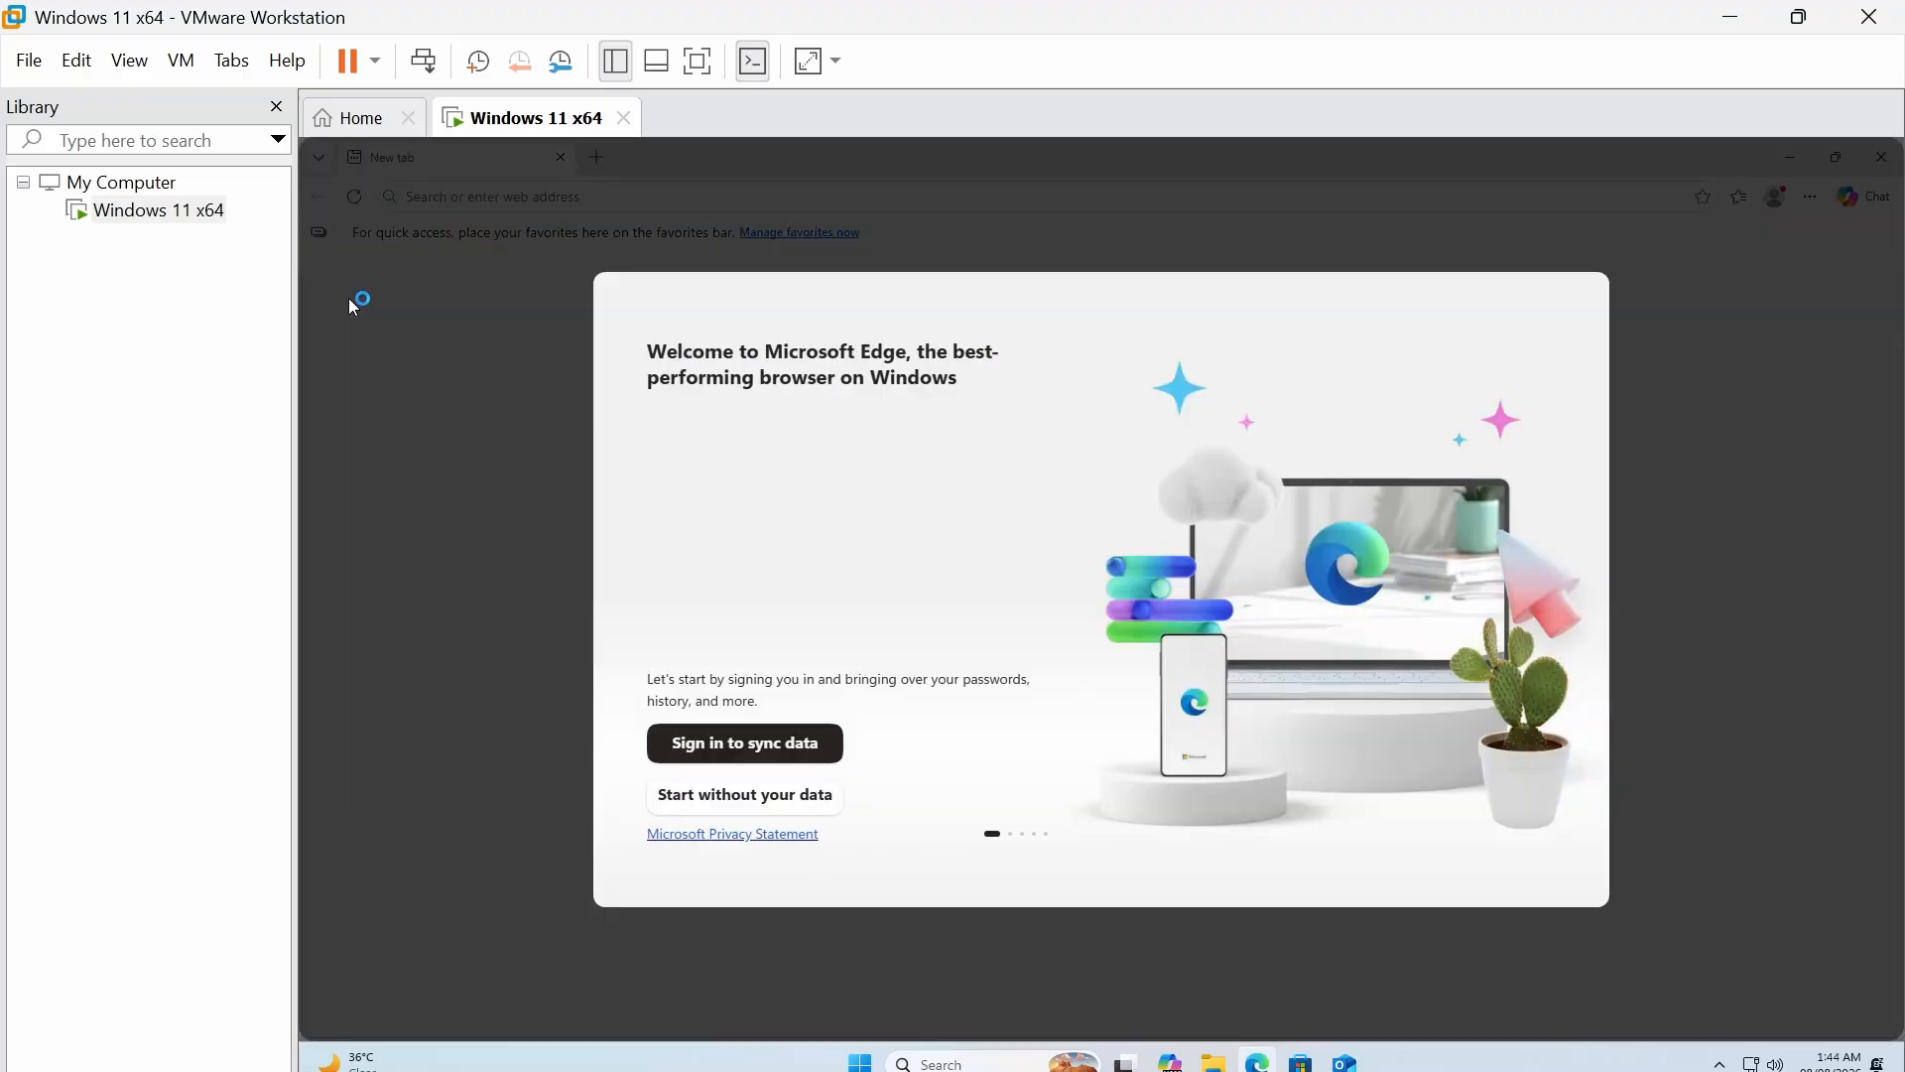
{"action": "left_click", "coordinate": [752, 794]}
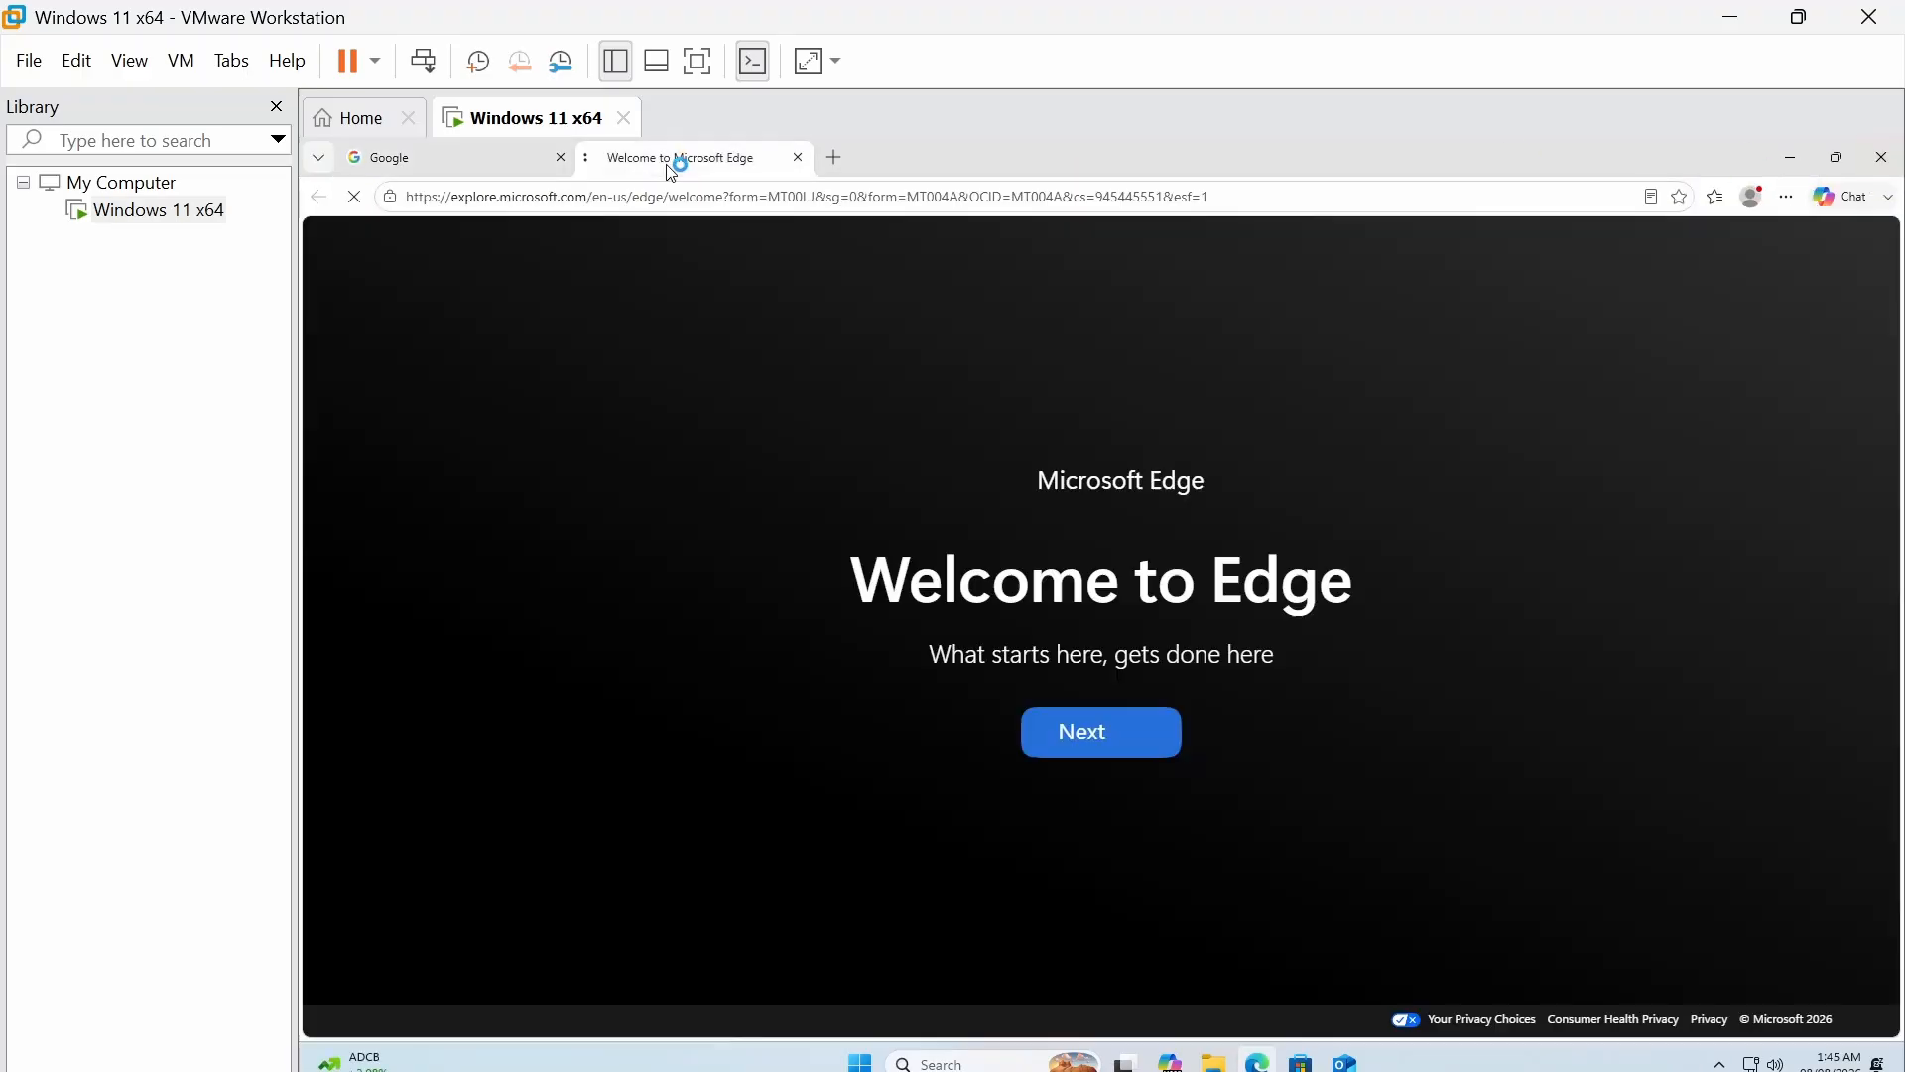
{"action": "left_click", "coordinate": [1887, 170]}
{"action": "key", "text": "super"}
{"action": "type", "text": "cmd"}
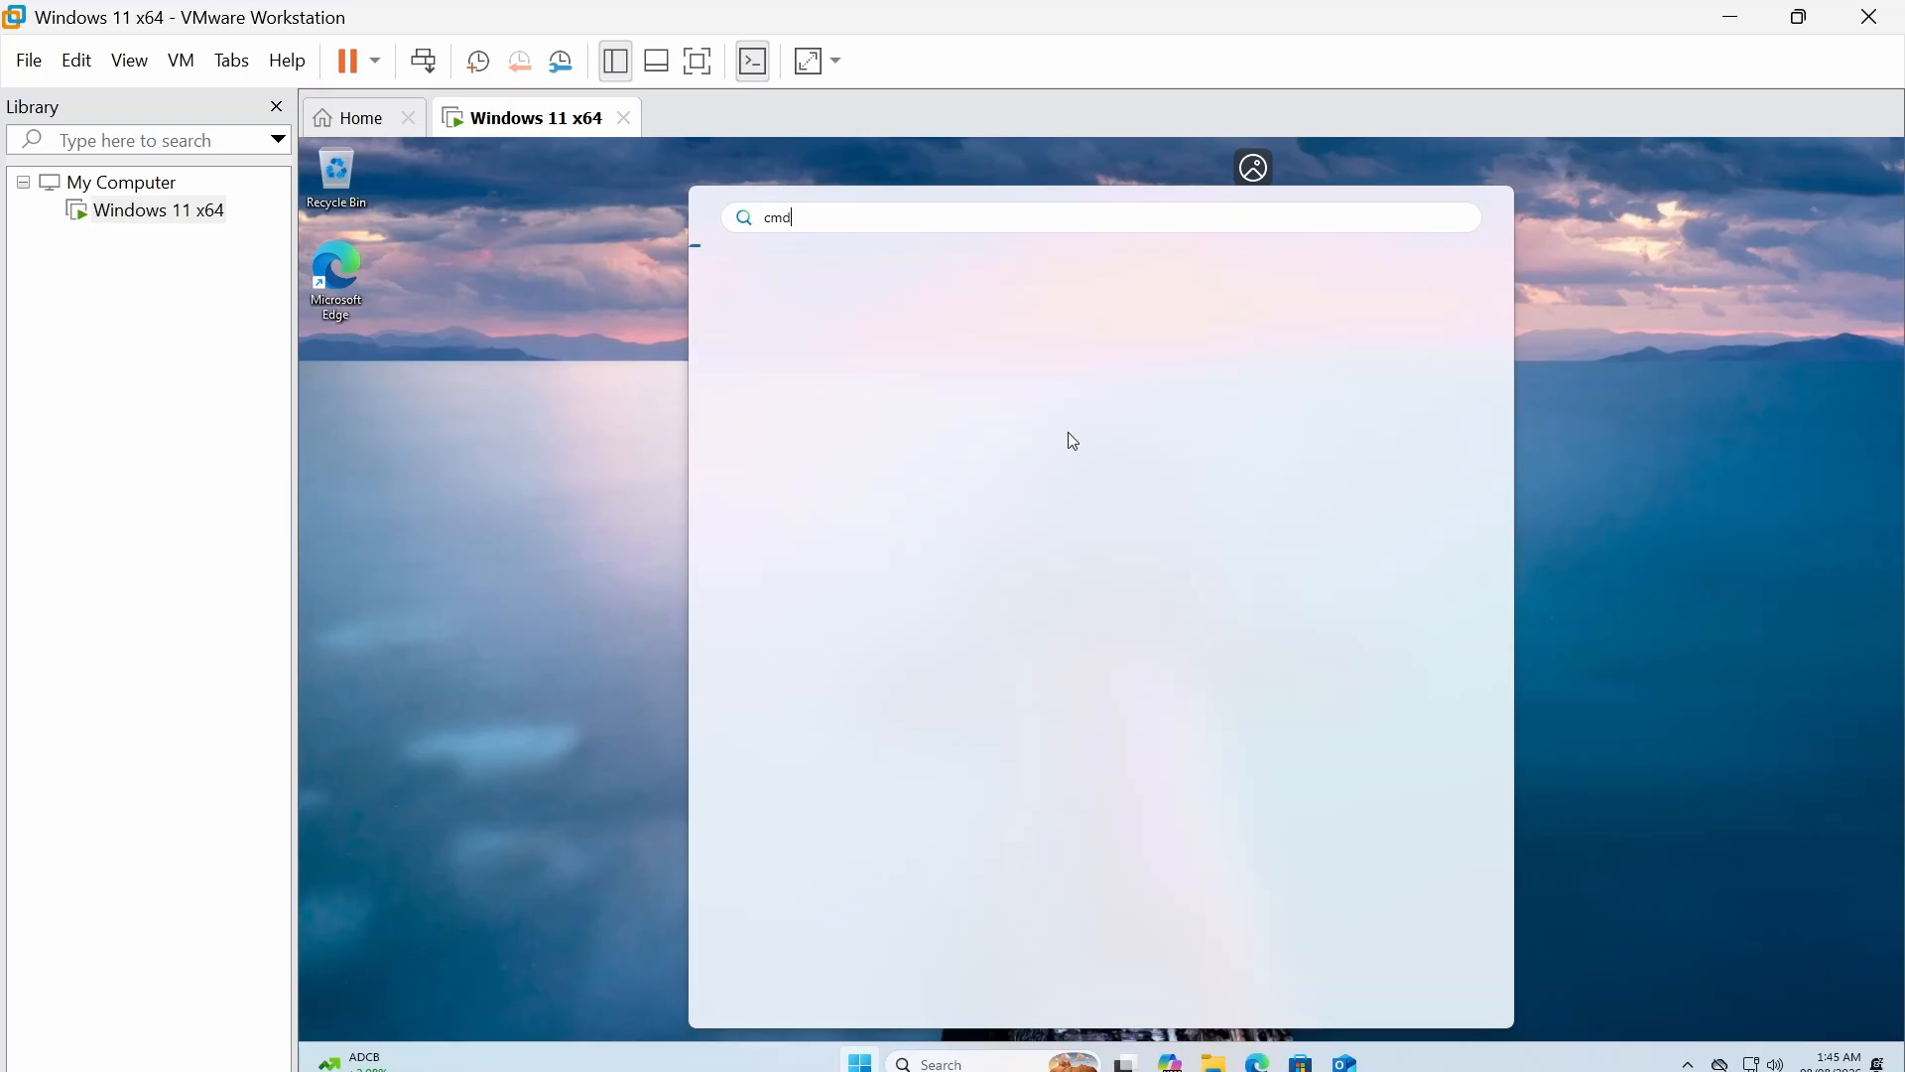
{"action": "key", "text": "Return"}
{"action": "left_click", "coordinate": [867, 1062]}
{"action": "type", "text": "c"}
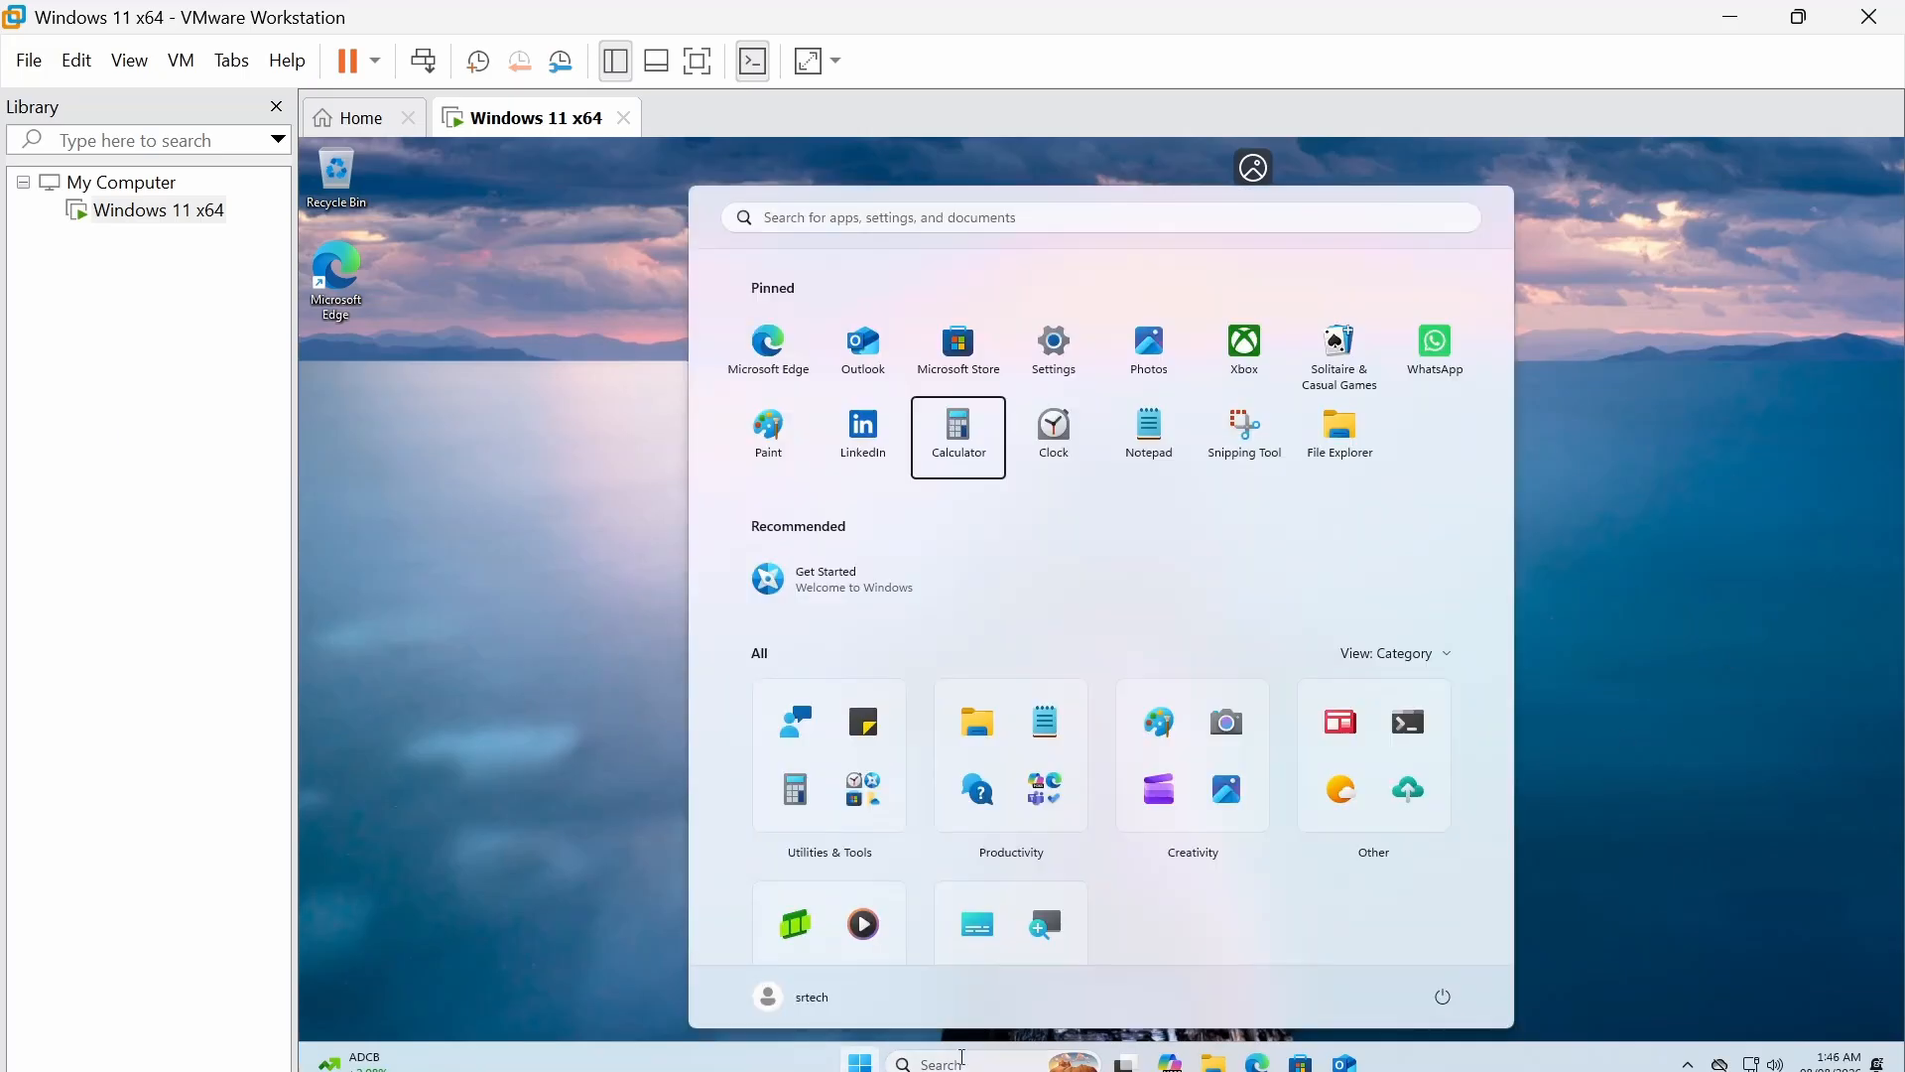
{"action": "key", "text": "super"}
{"action": "key", "text": "super"}
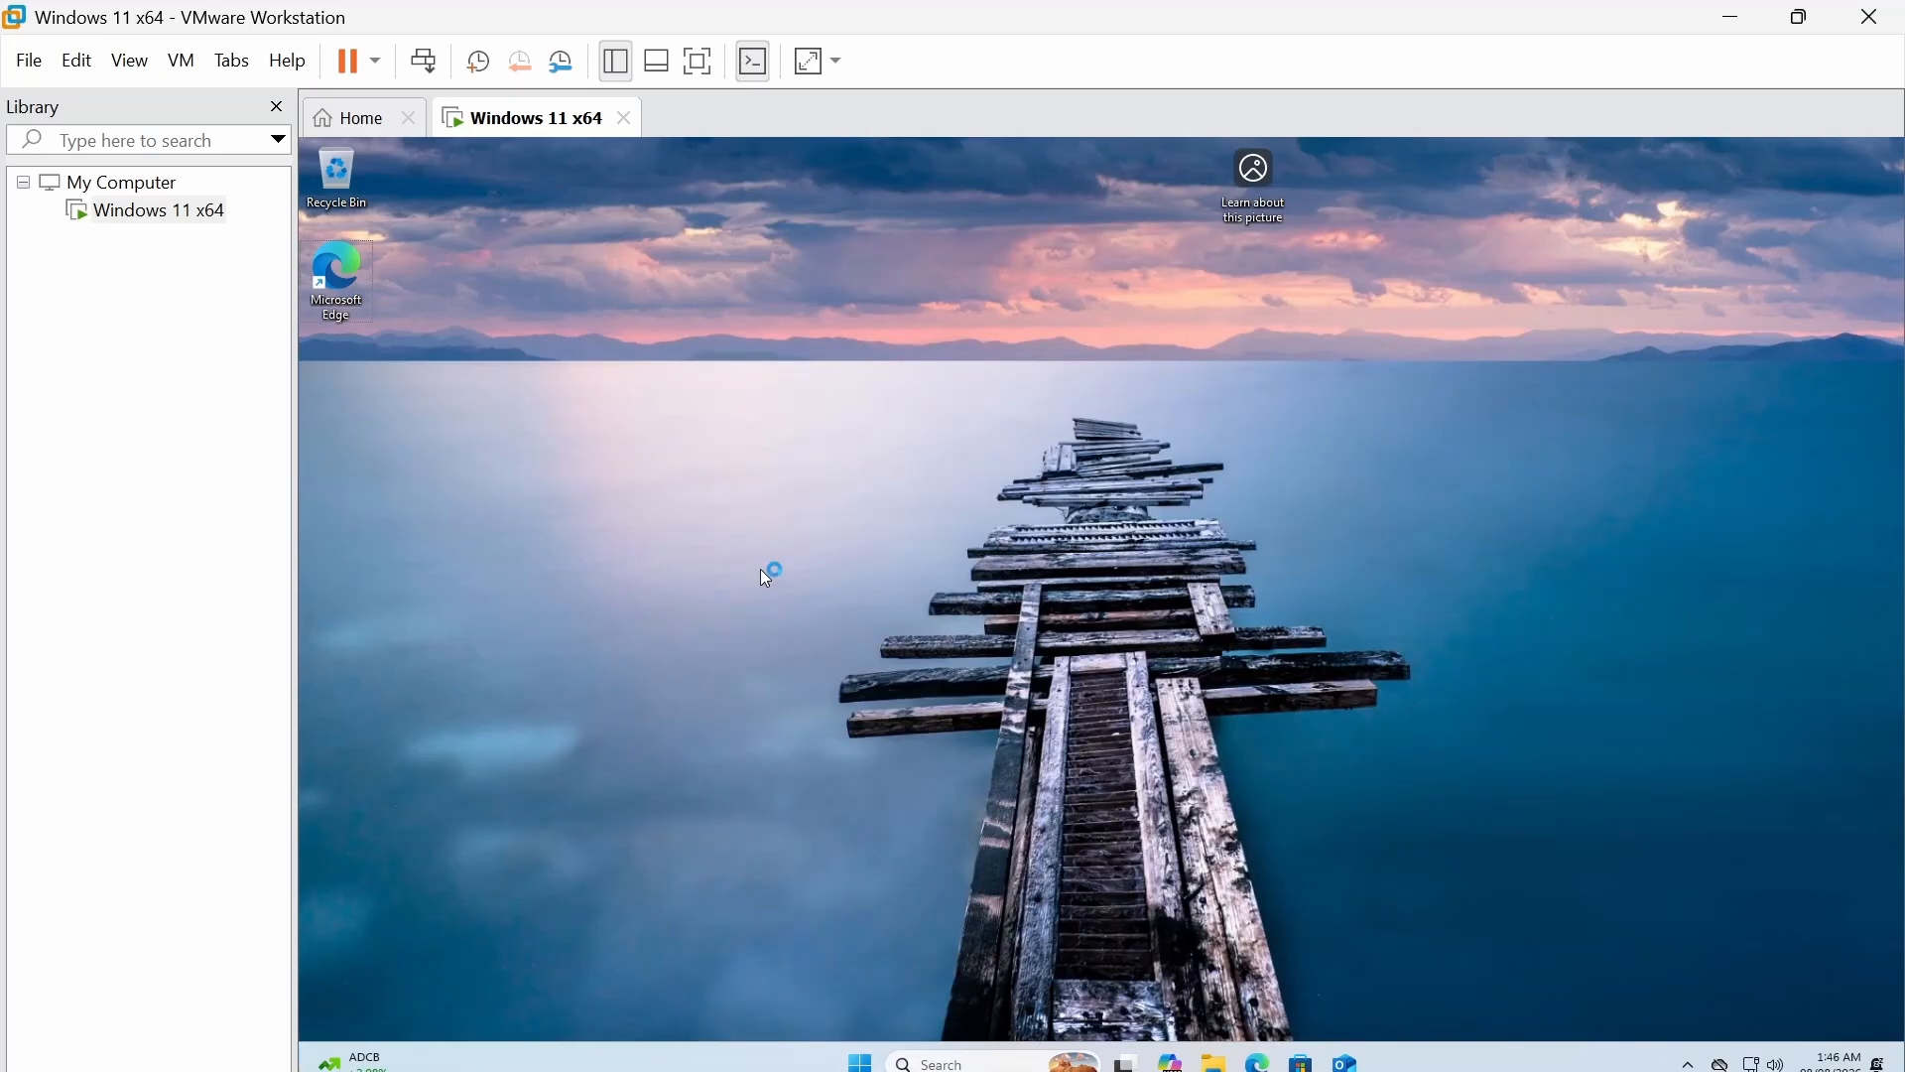
{"action": "left_click", "coordinate": [382, 343]}
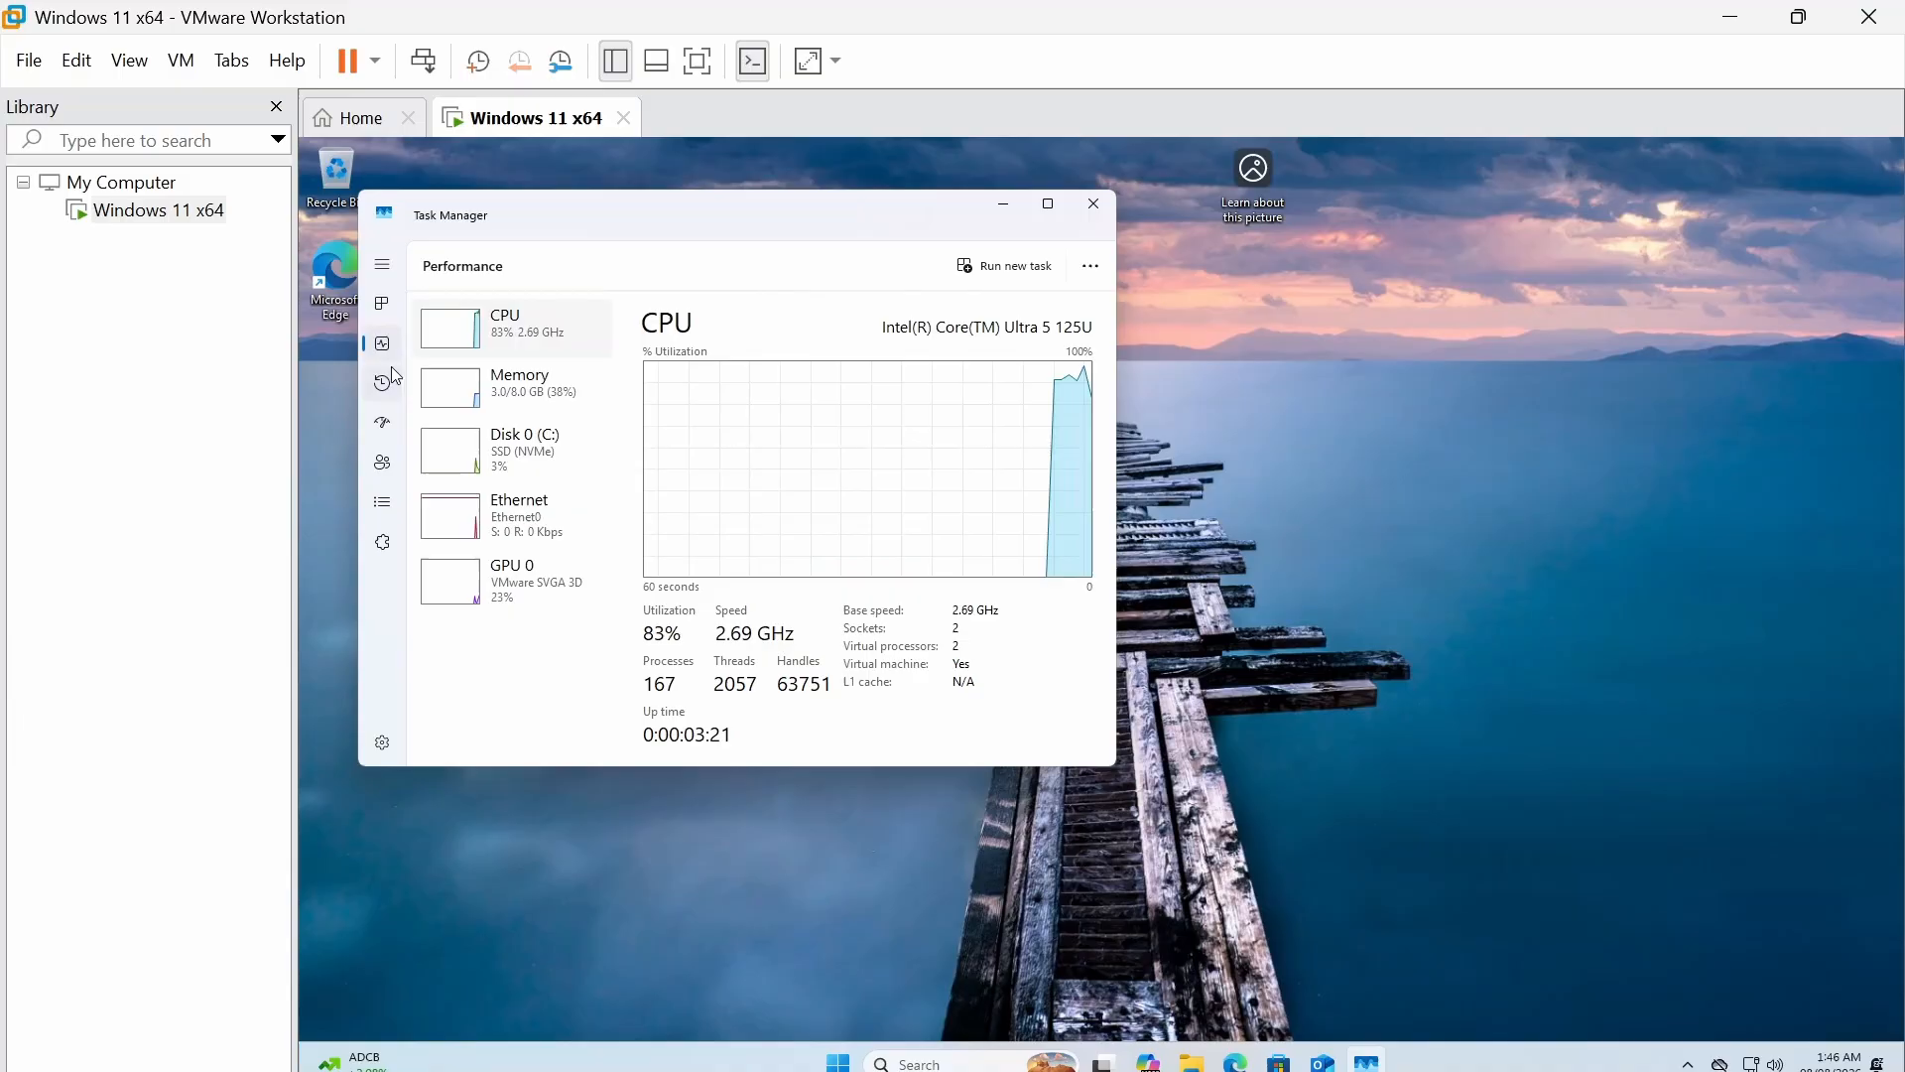
{"action": "left_click", "coordinate": [382, 306]}
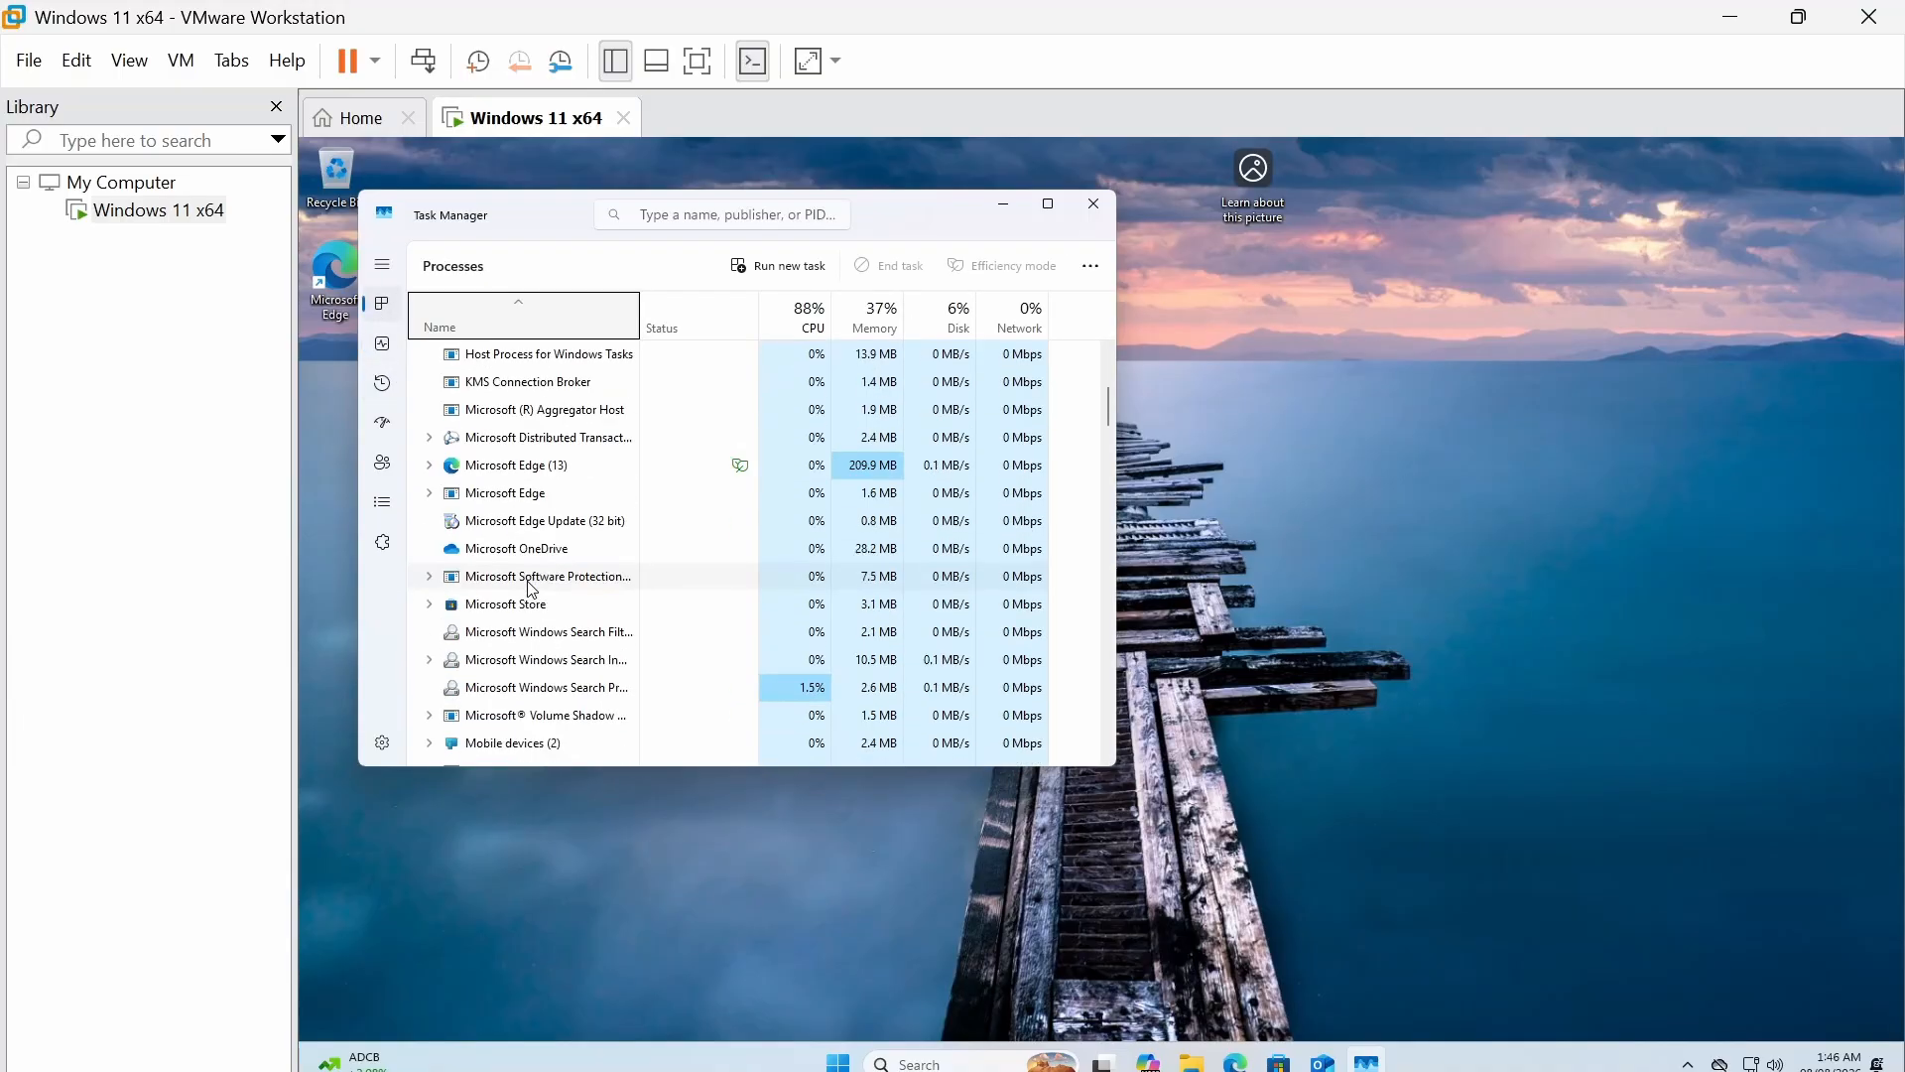
{"action": "left_click", "coordinate": [910, 1067]}
{"action": "key", "text": "c"}
{"action": "left_click", "coordinate": [479, 513]}
{"action": "scroll", "coordinate": [502, 563], "scroll_direction": "down", "scroll_amount": 10}
{"action": "scroll", "coordinate": [476, 496], "scroll_direction": "up", "scroll_amount": 10}
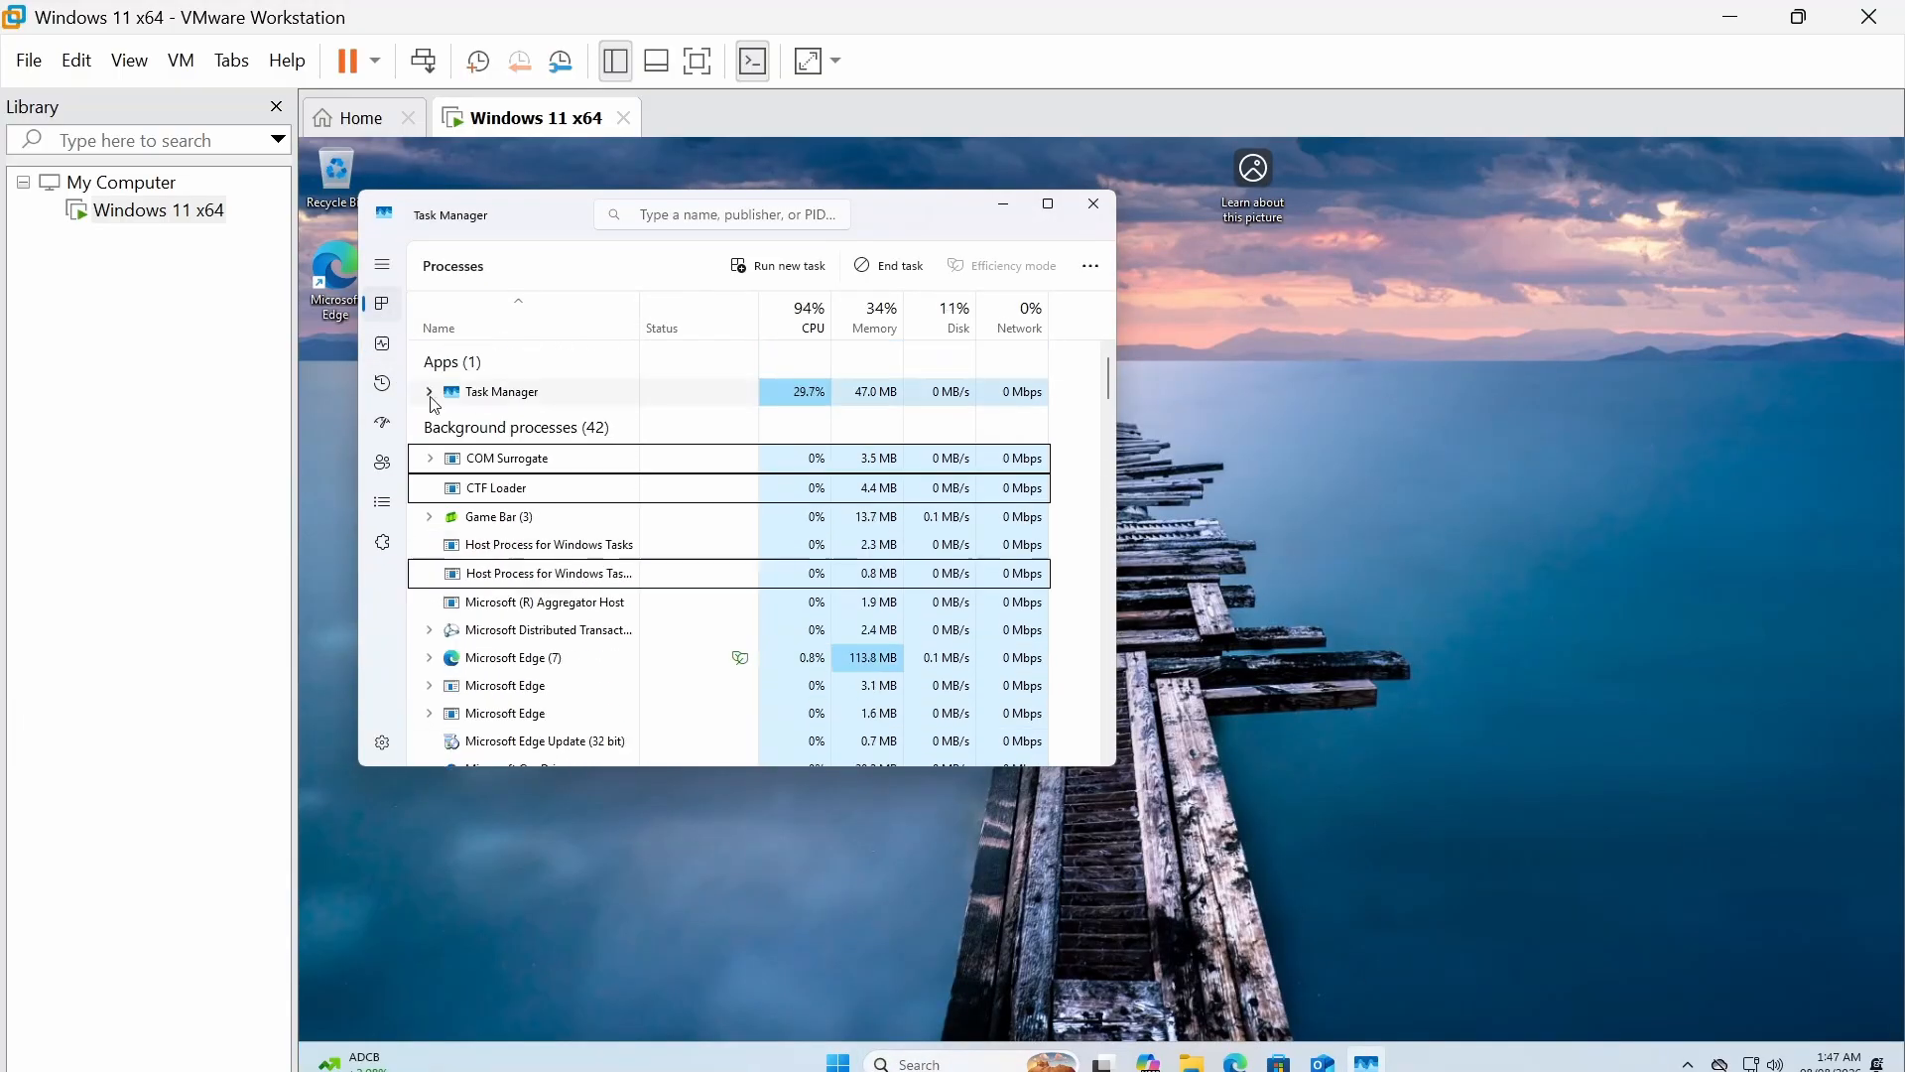
{"action": "left_click", "coordinate": [520, 635]}
{"action": "key", "text": "alt+F4"}
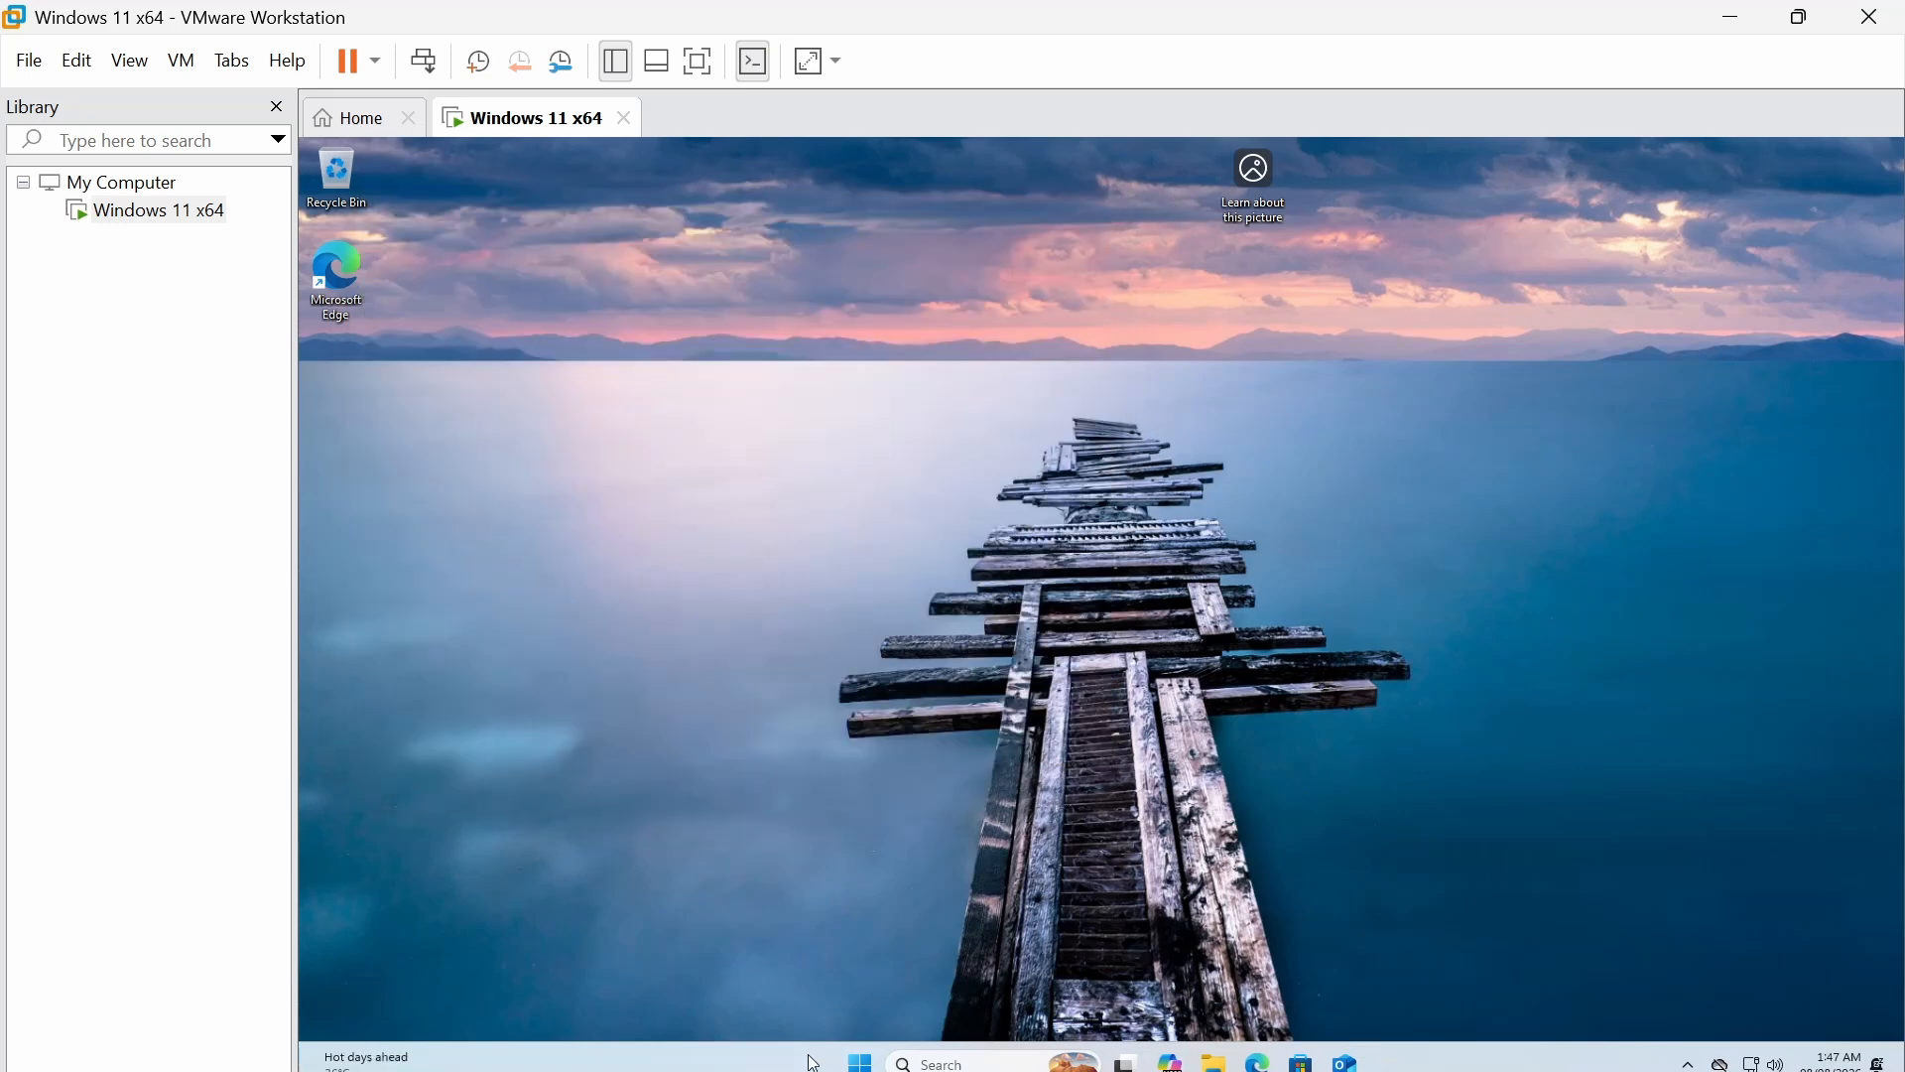
- Open PowerShell in the guest and run ipconfig to see the 192.168.0.126 address
{"action": "left_click", "coordinate": [861, 1062]}
{"action": "type", "text": "powershell"}
{"action": "key", "text": "Return"}
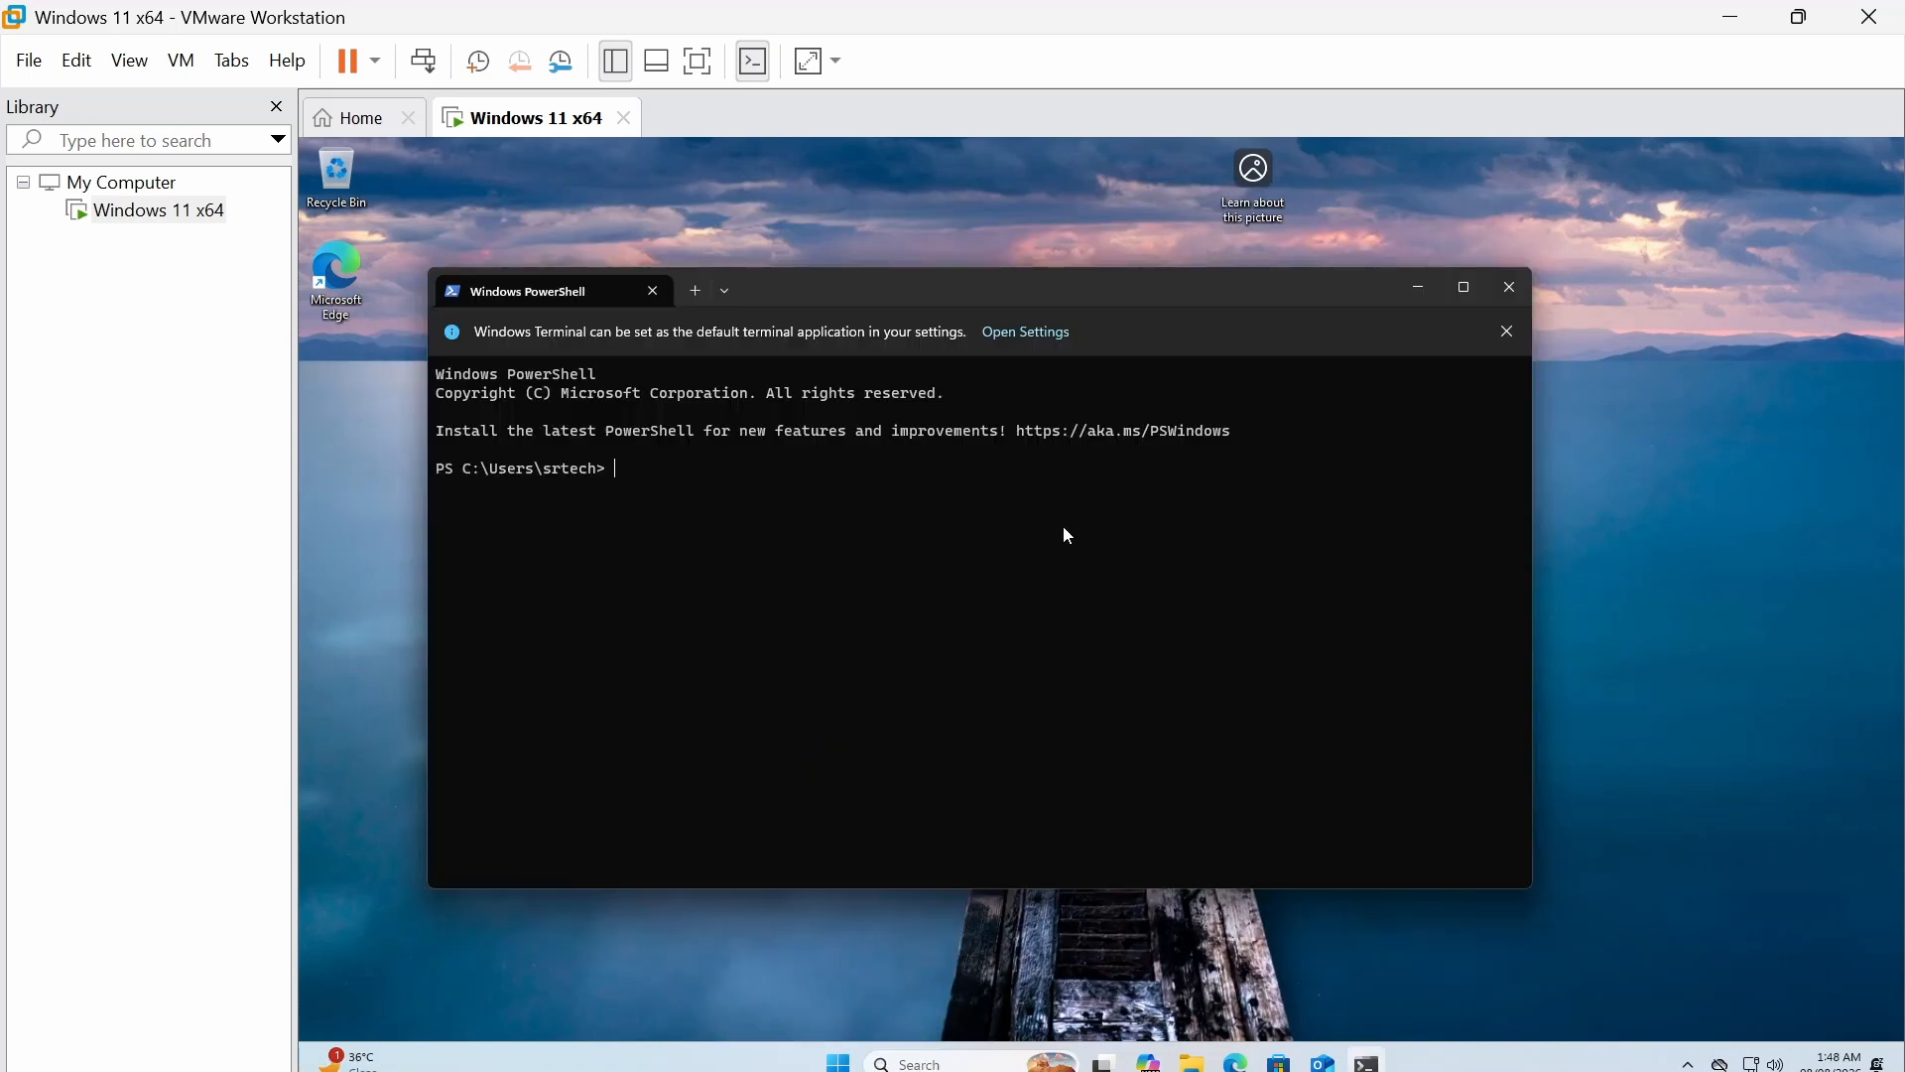
{"action": "type", "text": "ipconfig"}
{"action": "key", "text": "Return"}
- Open a Command Prompt, then close both the Command Prompt and PowerShell windows
{"action": "key", "text": "super"}
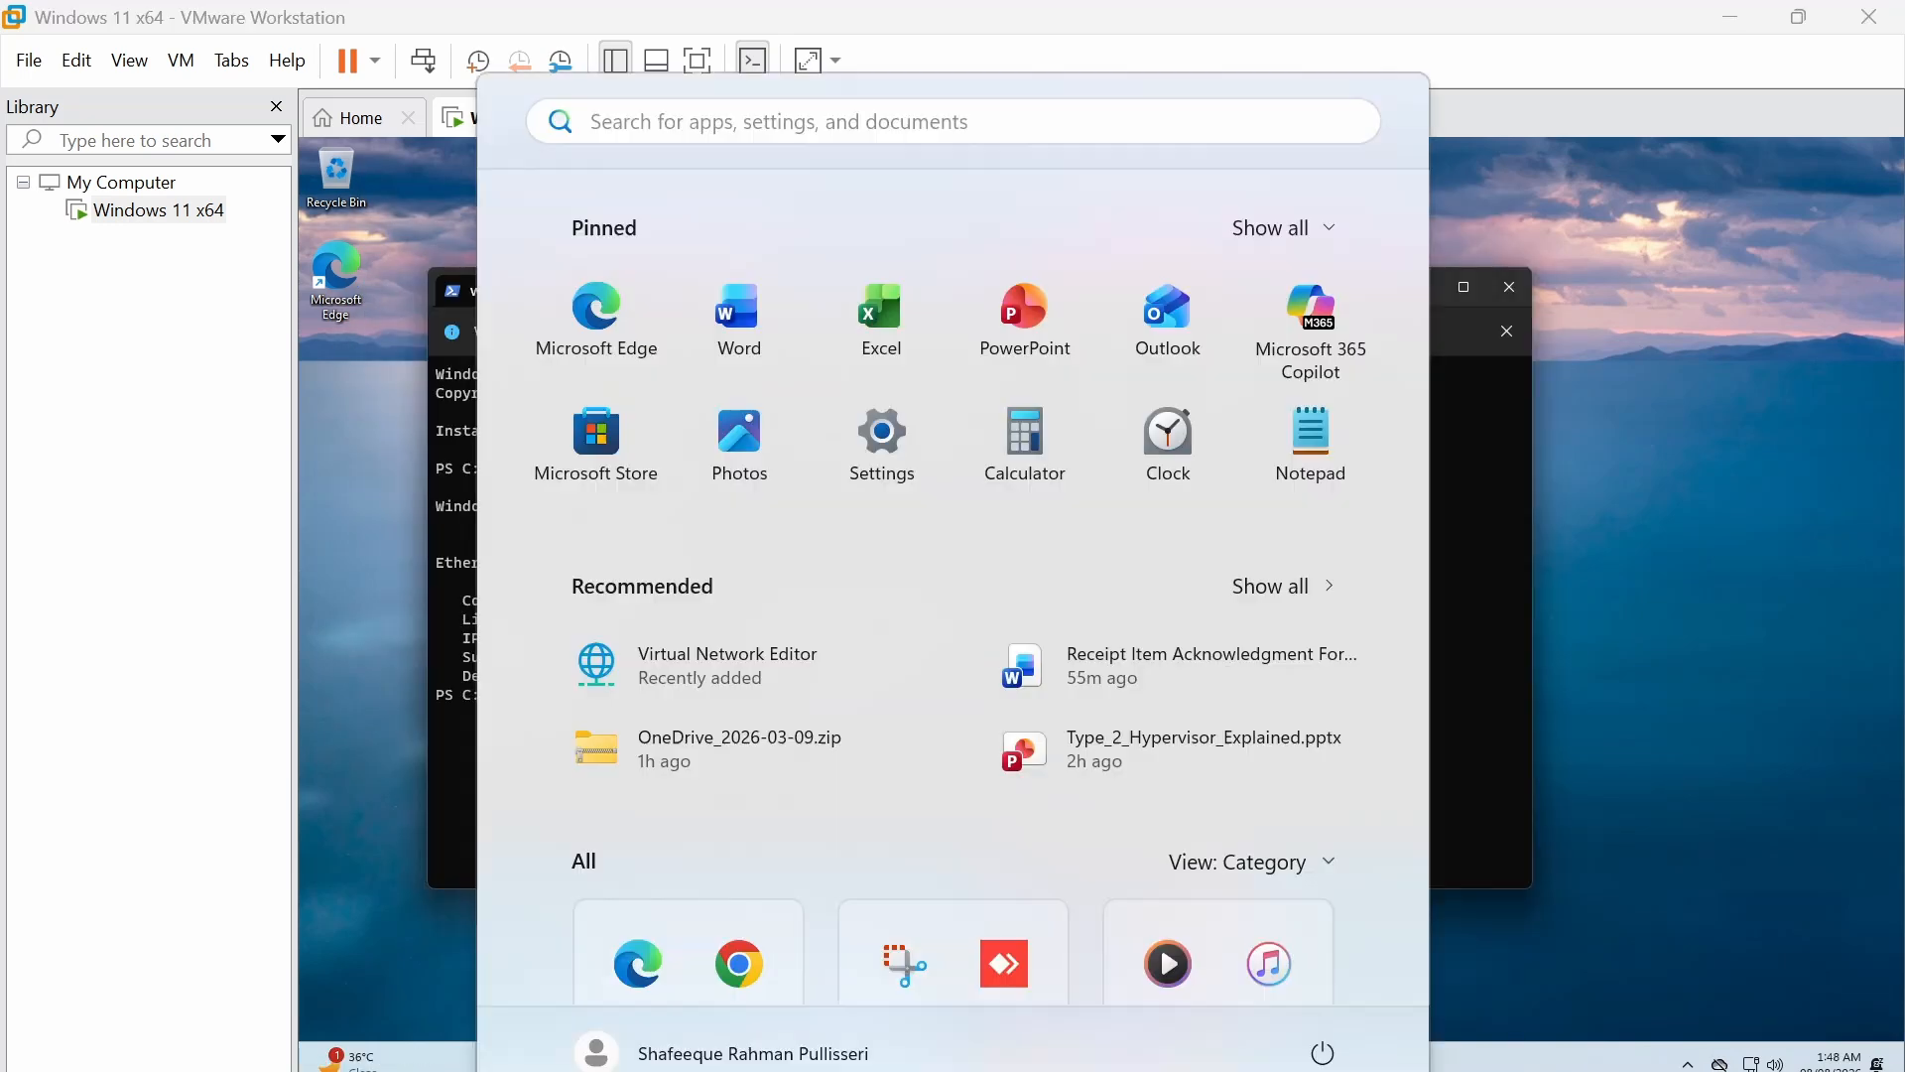
{"action": "type", "text": "cmd"}
{"action": "key", "text": "Return"}
{"action": "key", "text": "Return"}
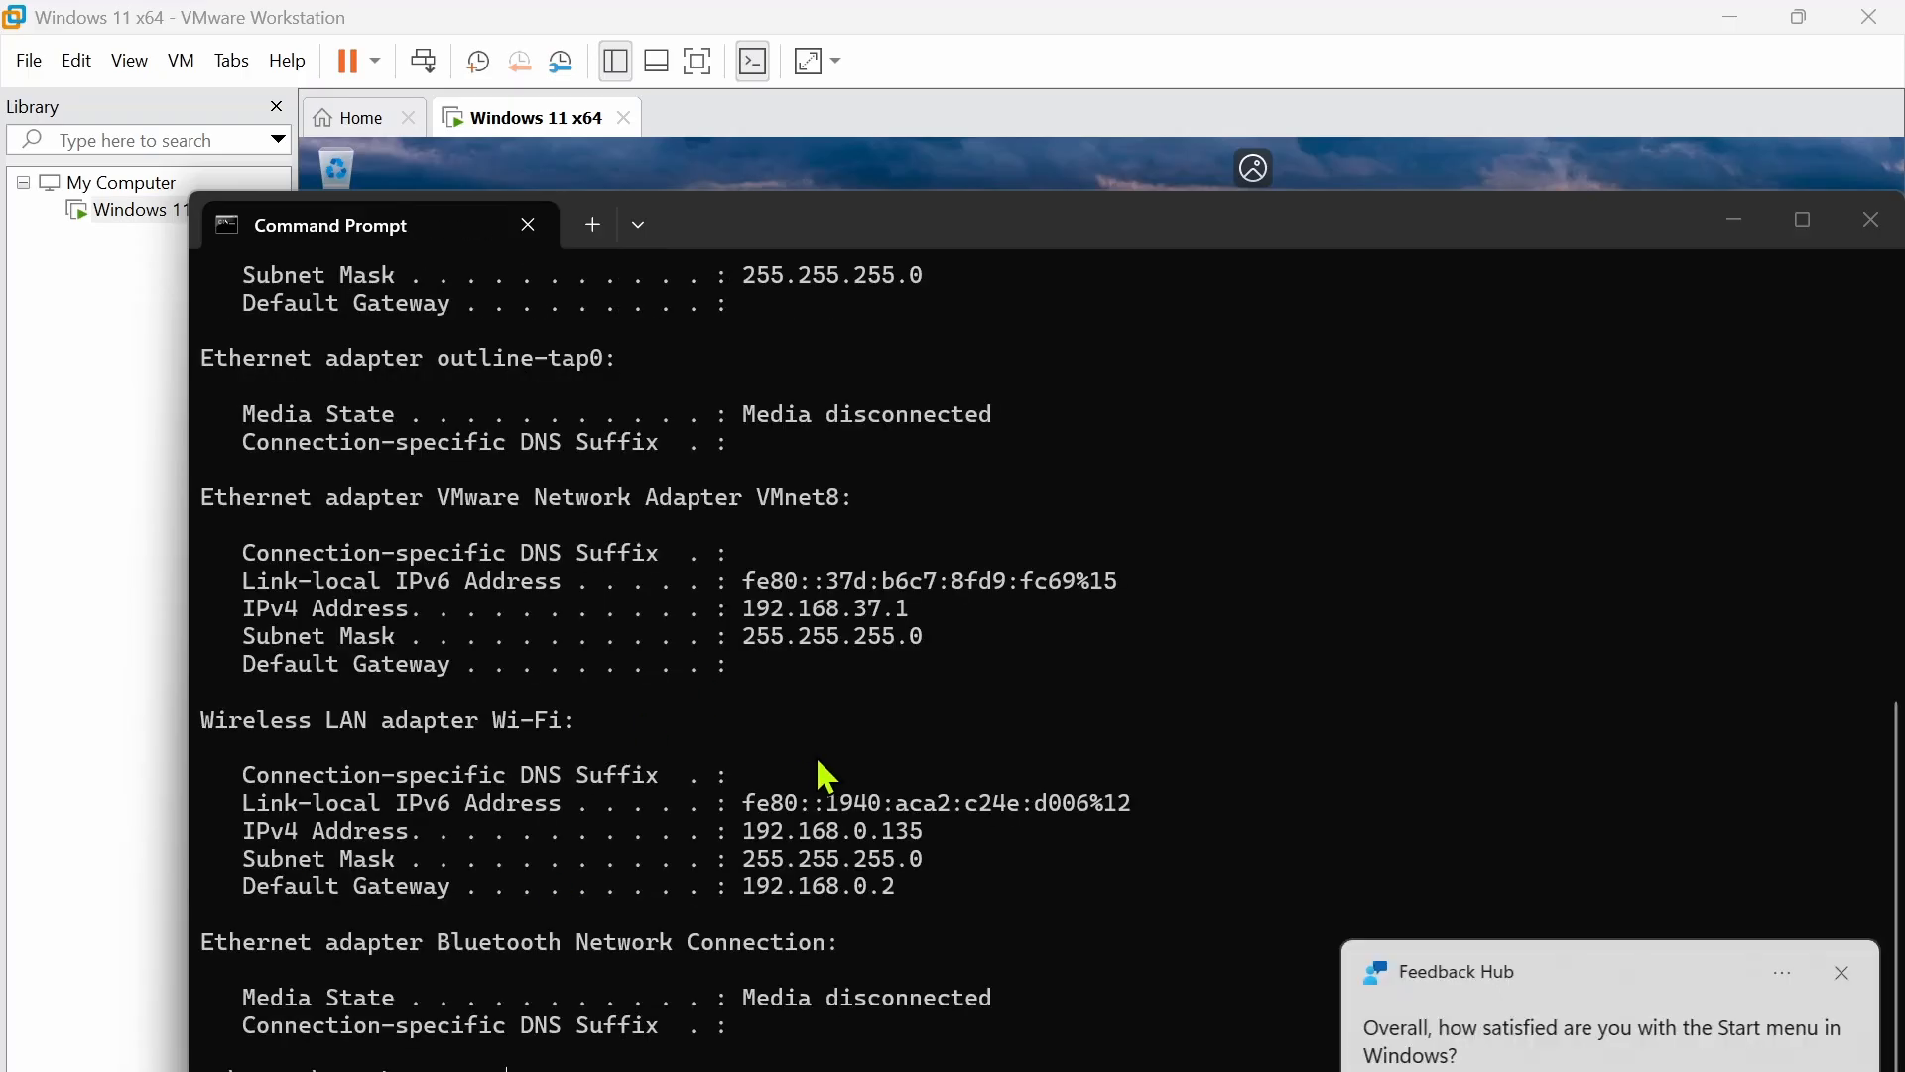
{"action": "left_click", "coordinate": [1872, 219]}
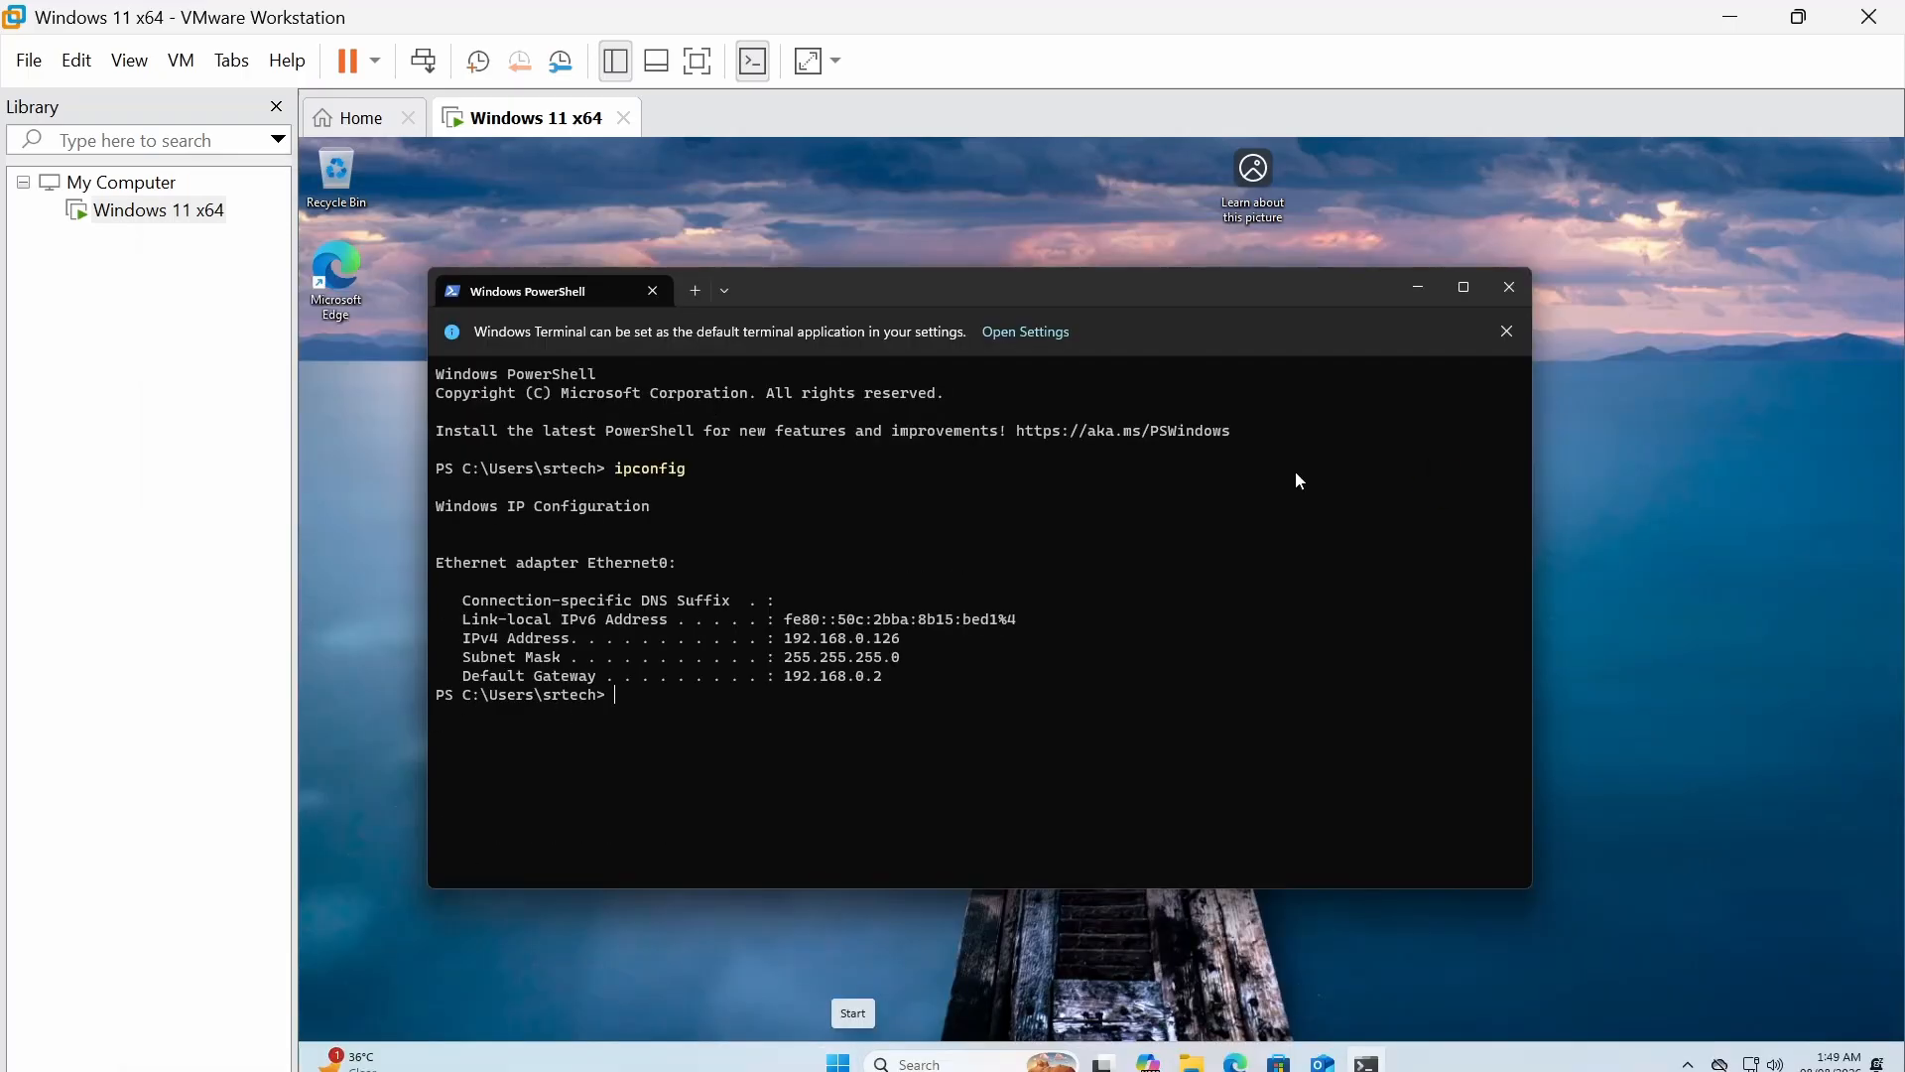
{"action": "left_click", "coordinate": [1510, 298]}
- Shut down the Windows 11 guest from its Start menu power options
{"action": "left_click", "coordinate": [859, 1060]}
{"action": "left_click", "coordinate": [1442, 997]}
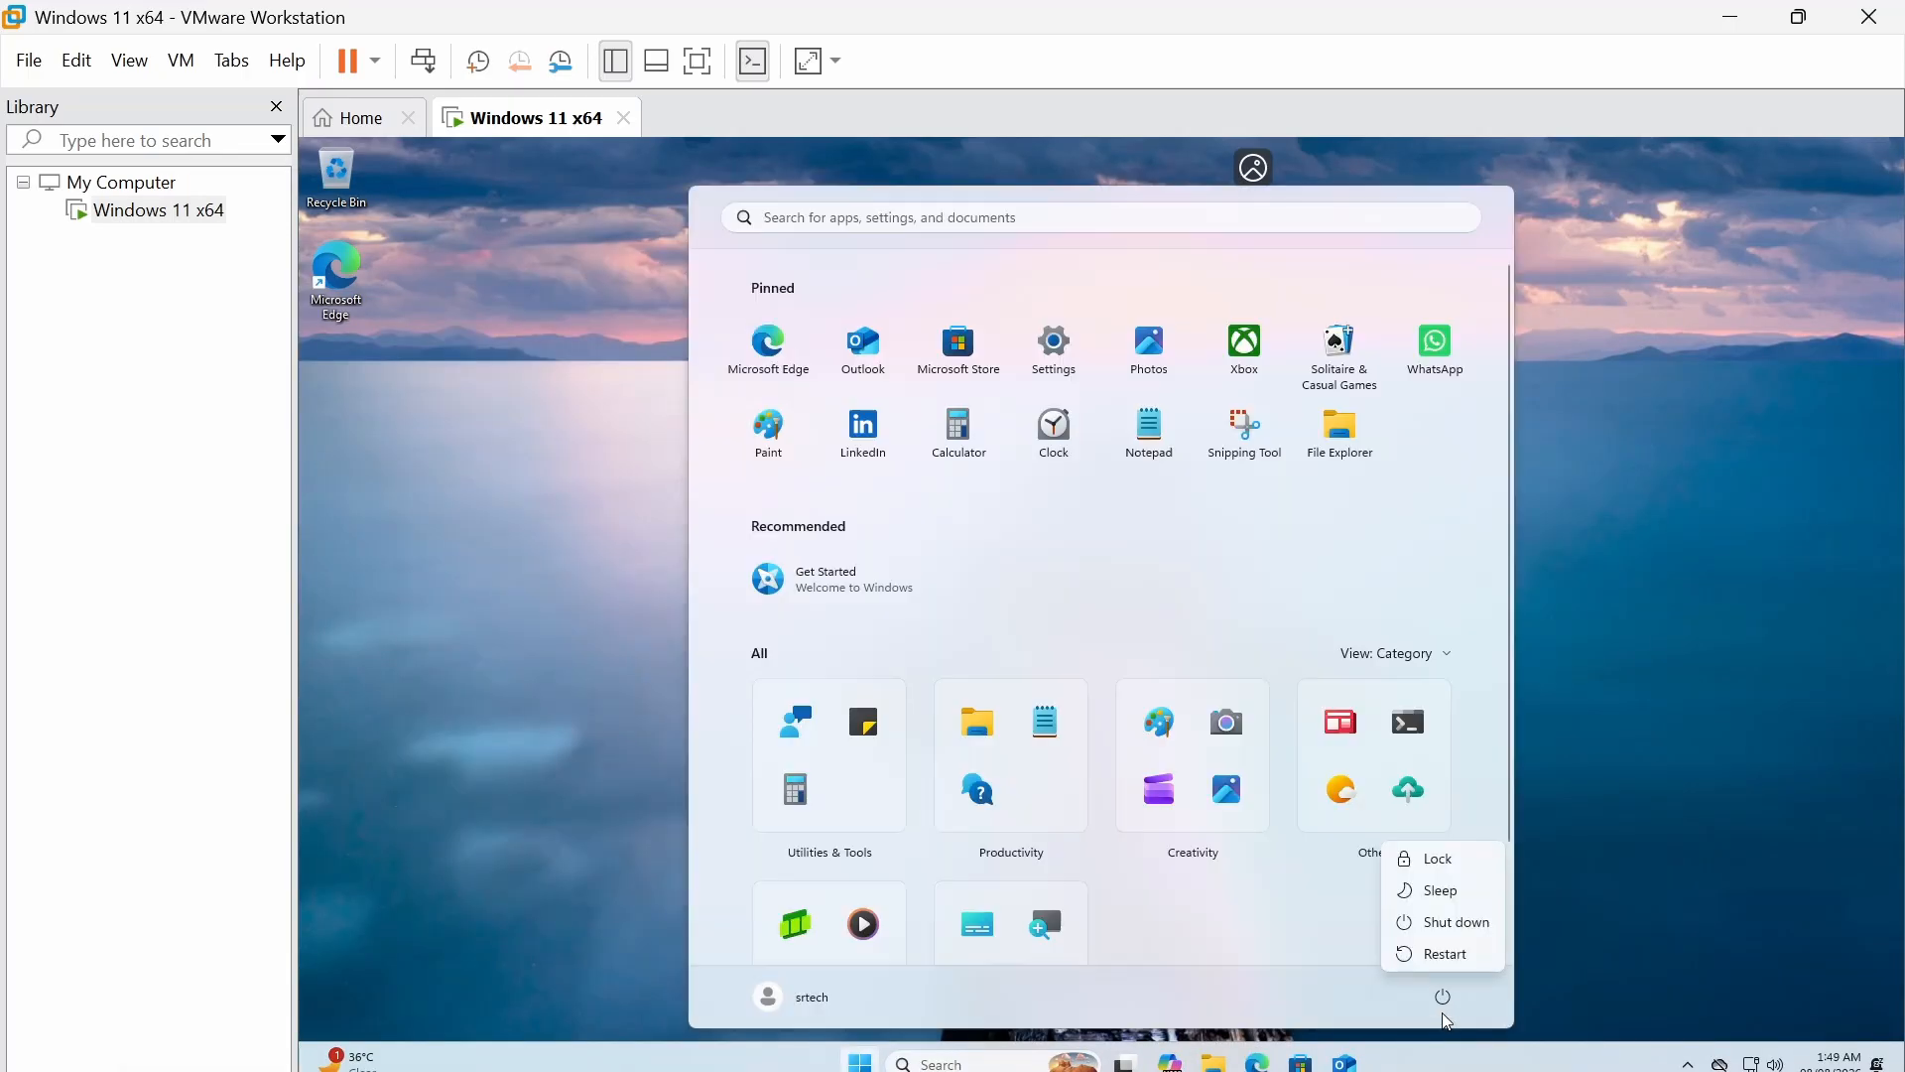
{"action": "left_click", "coordinate": [1454, 938]}
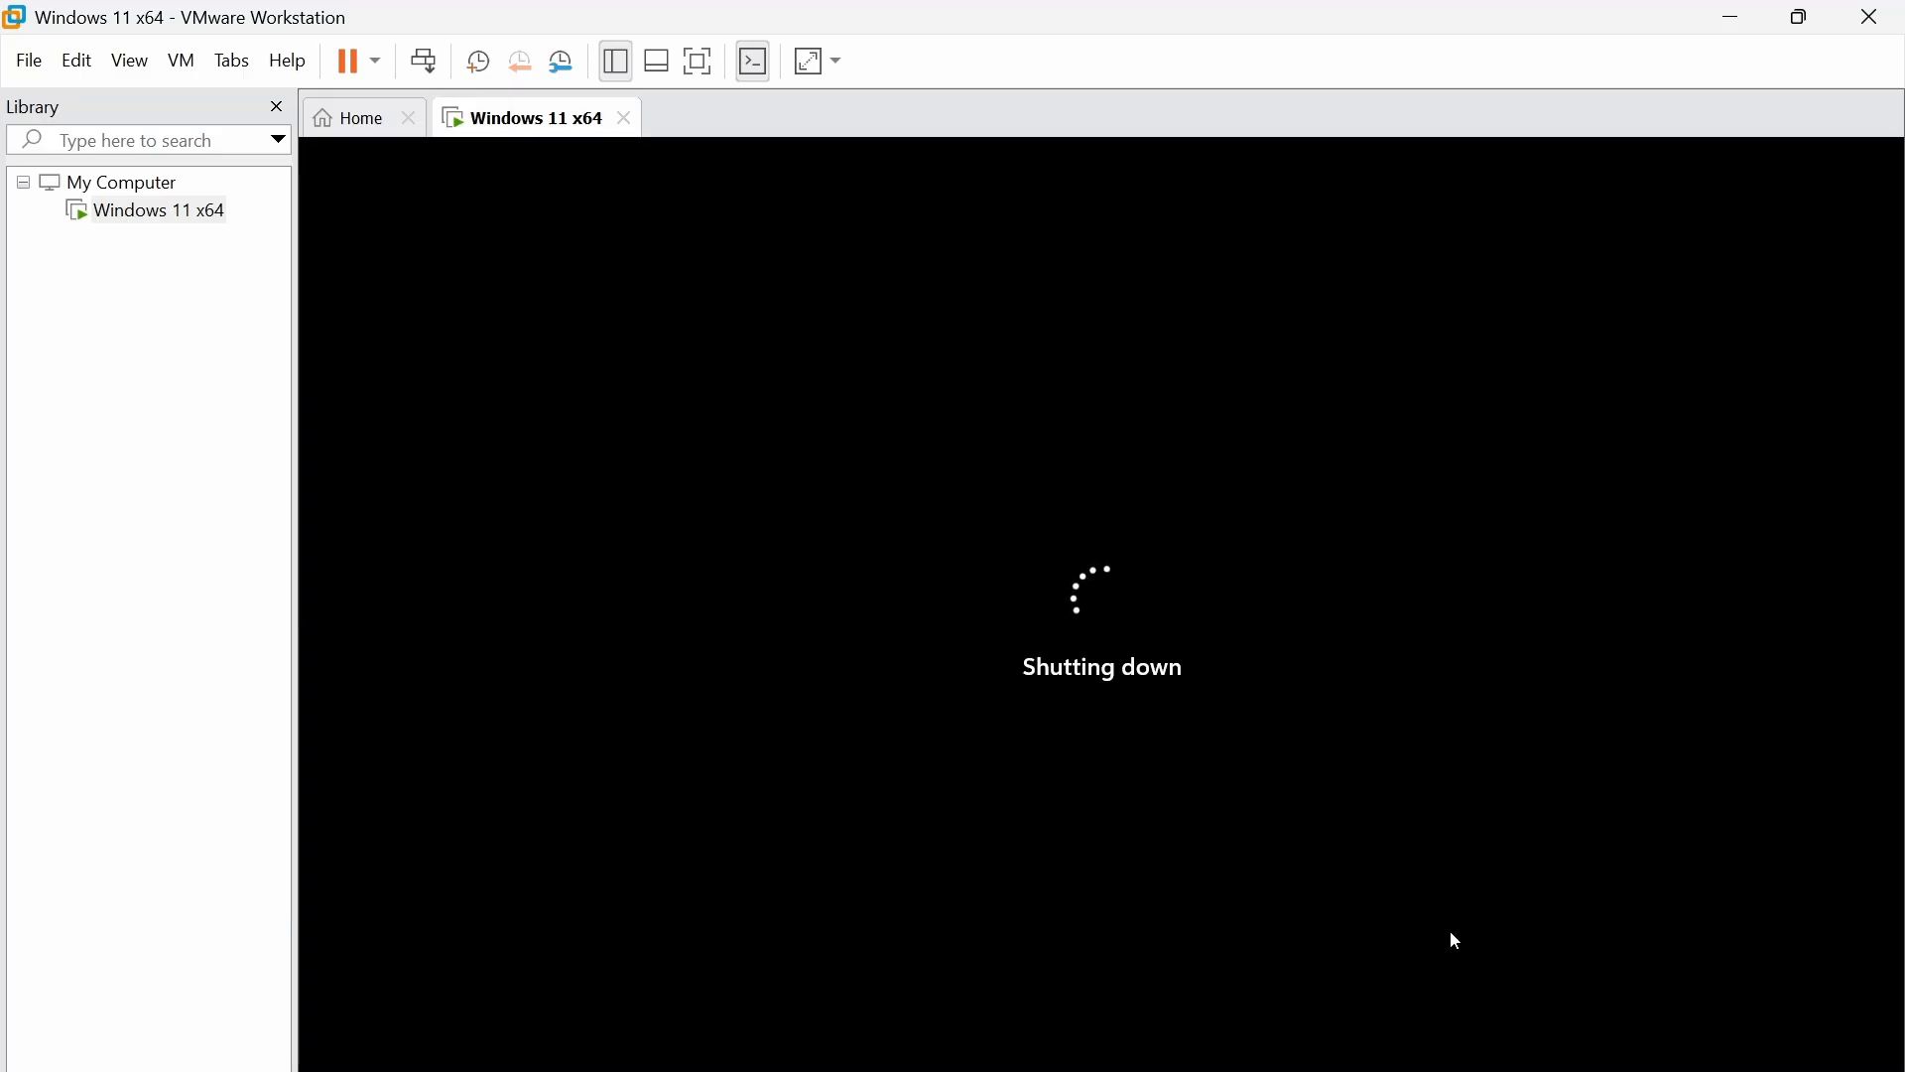